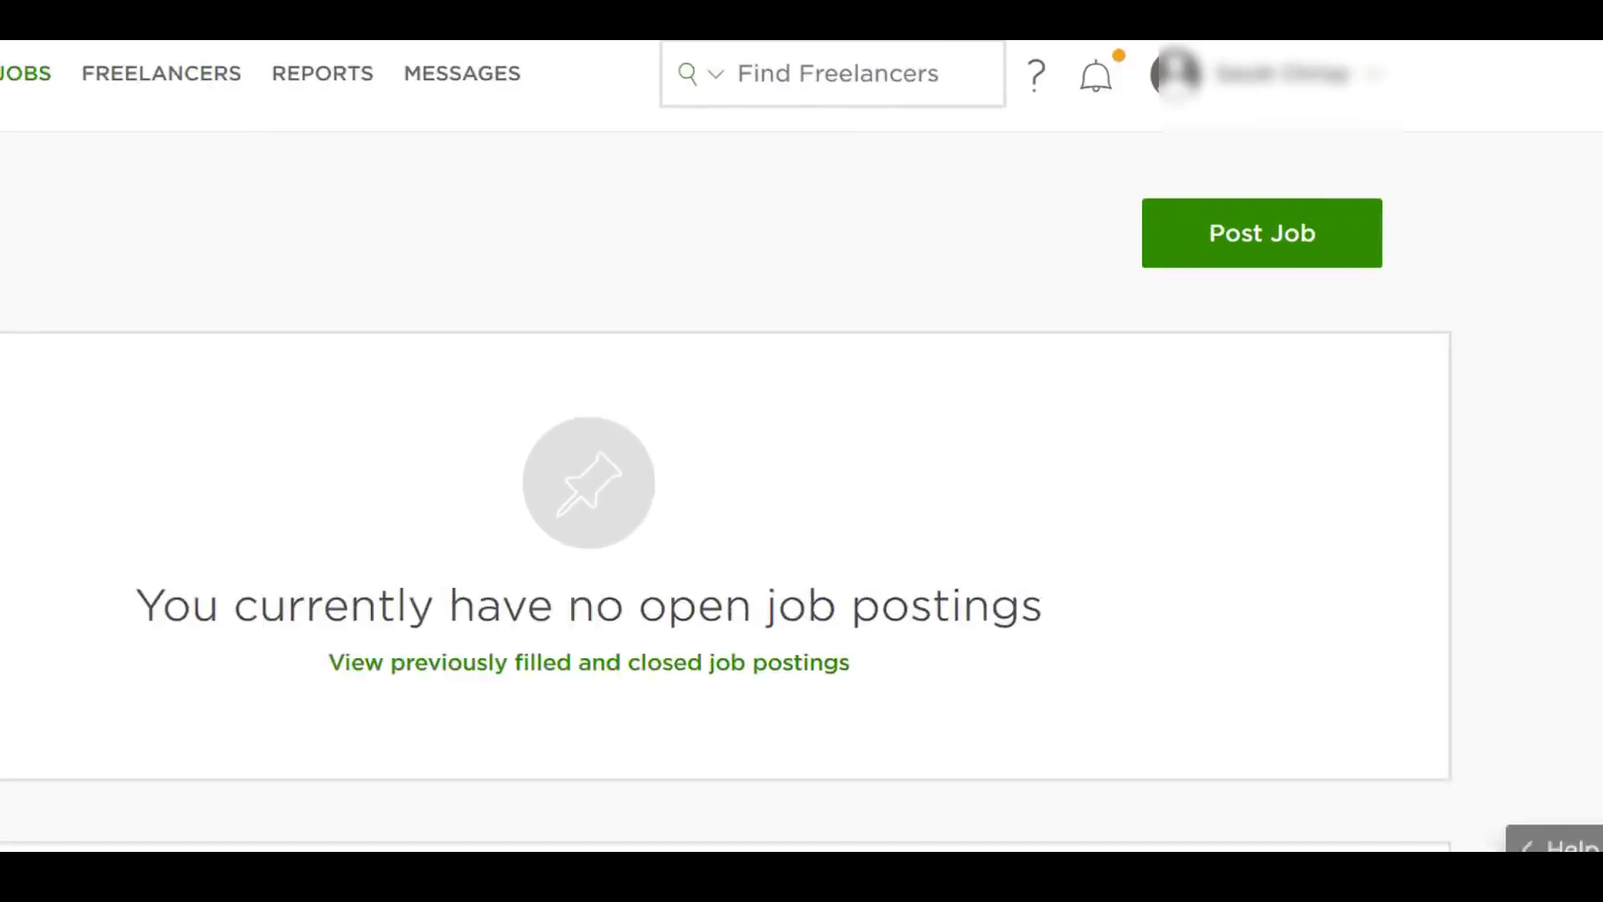
Step: Start a new Upwork job post for part-time or short-term work
left_click(1180, 205)
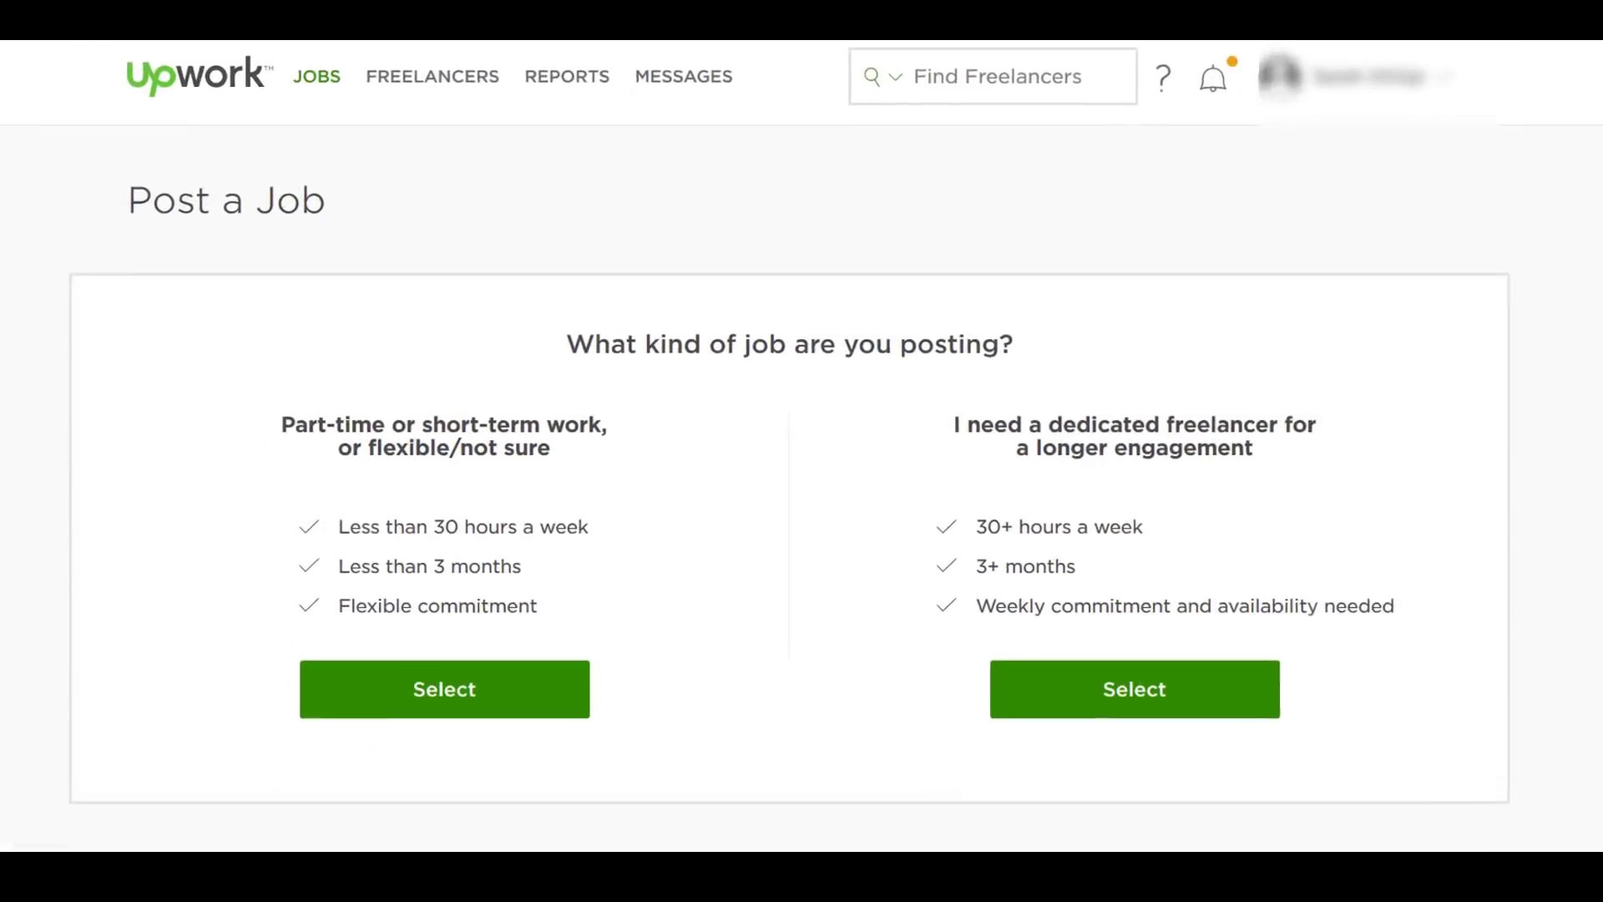
left_click(384, 722)
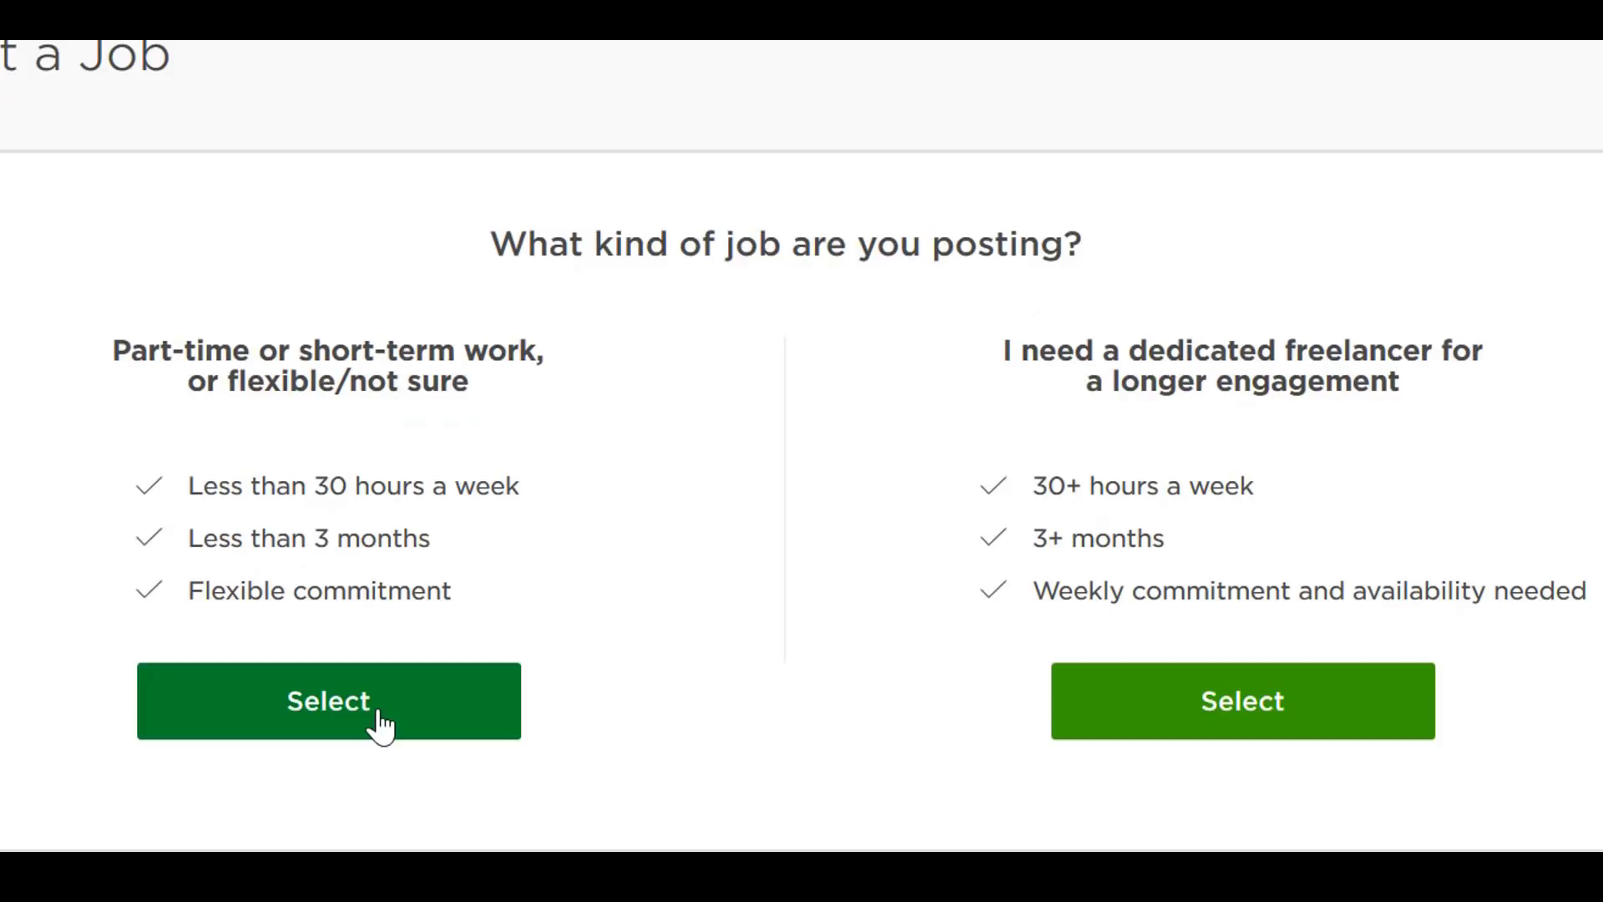
left_click(380, 726)
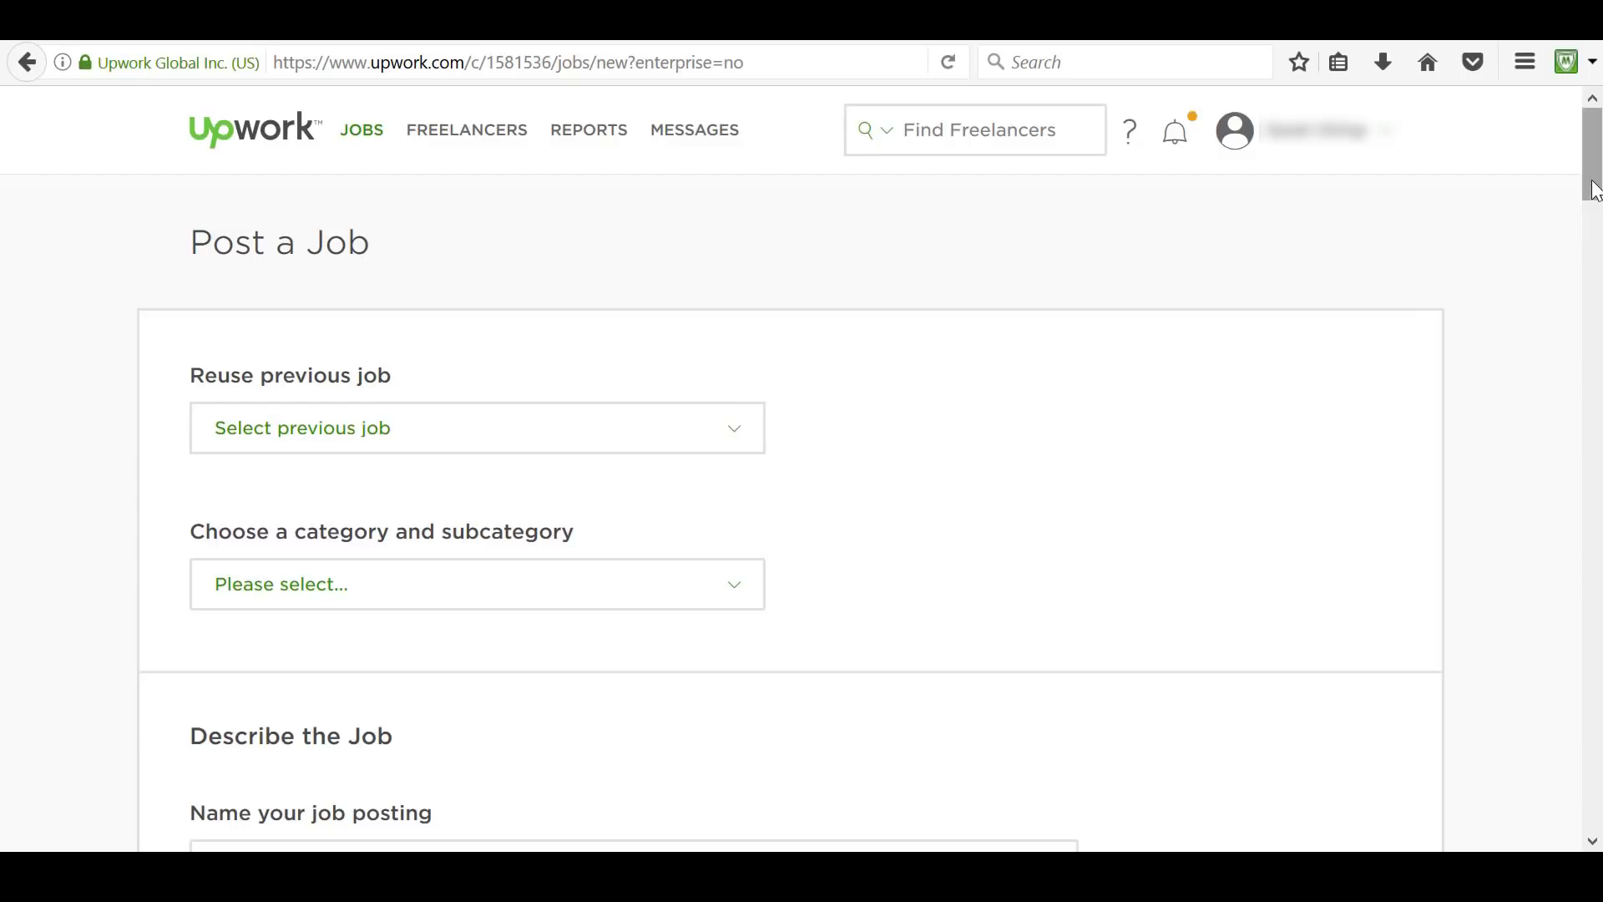
Step: Set the job category to Sales & Marketing > Other - Sales & Marketing
scroll(1591, 267, "down", 5)
left_click(598, 201)
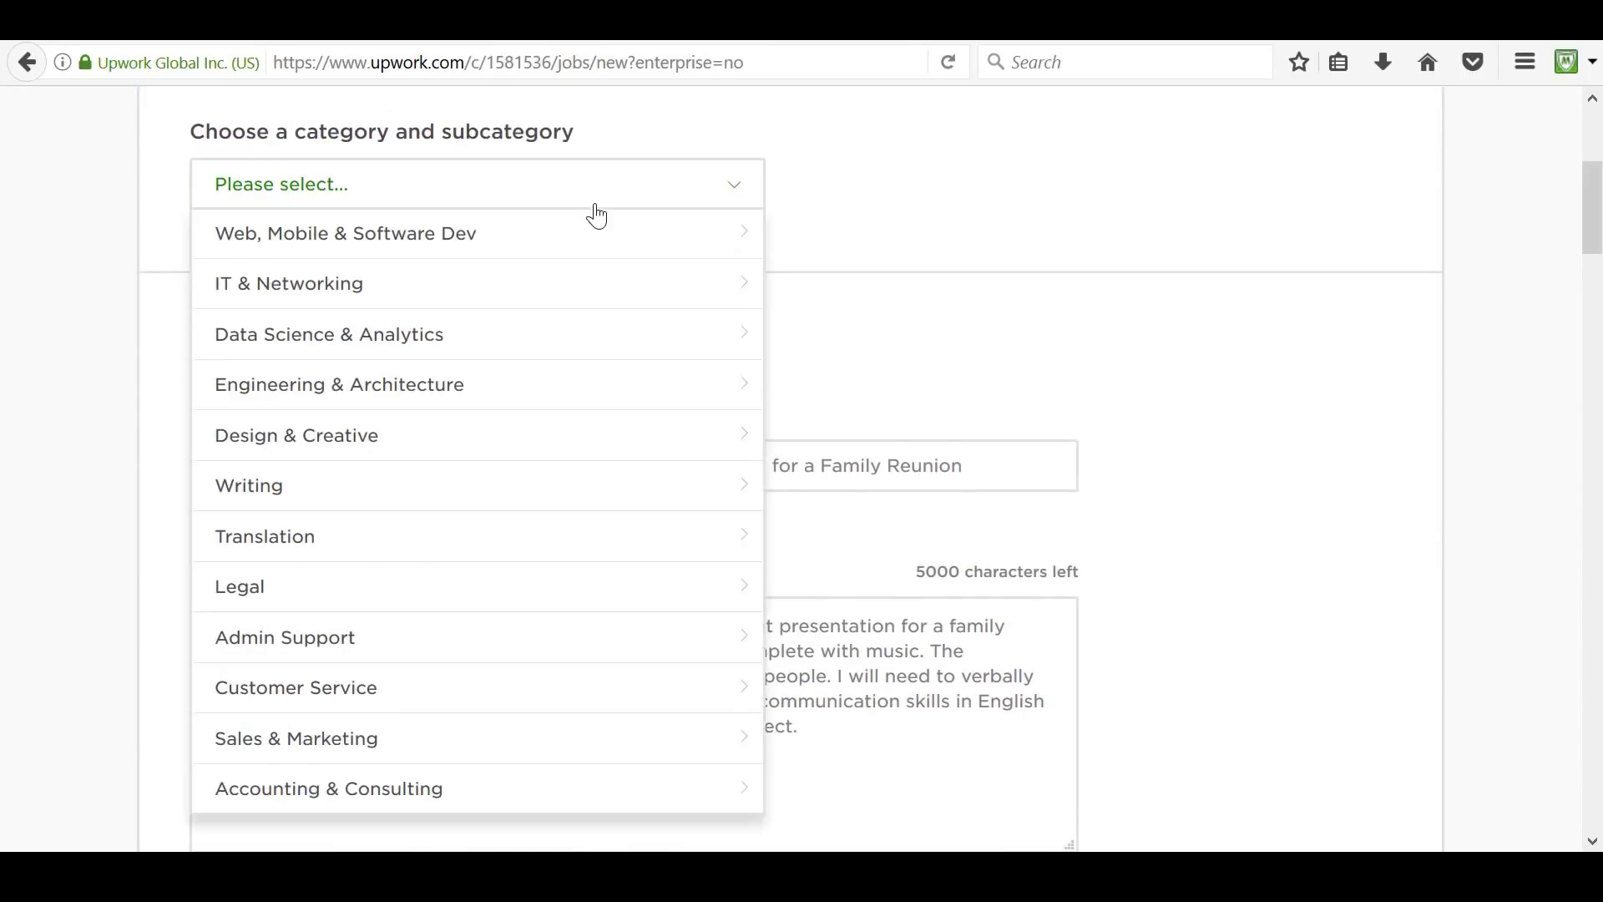
mouse_move(713, 762)
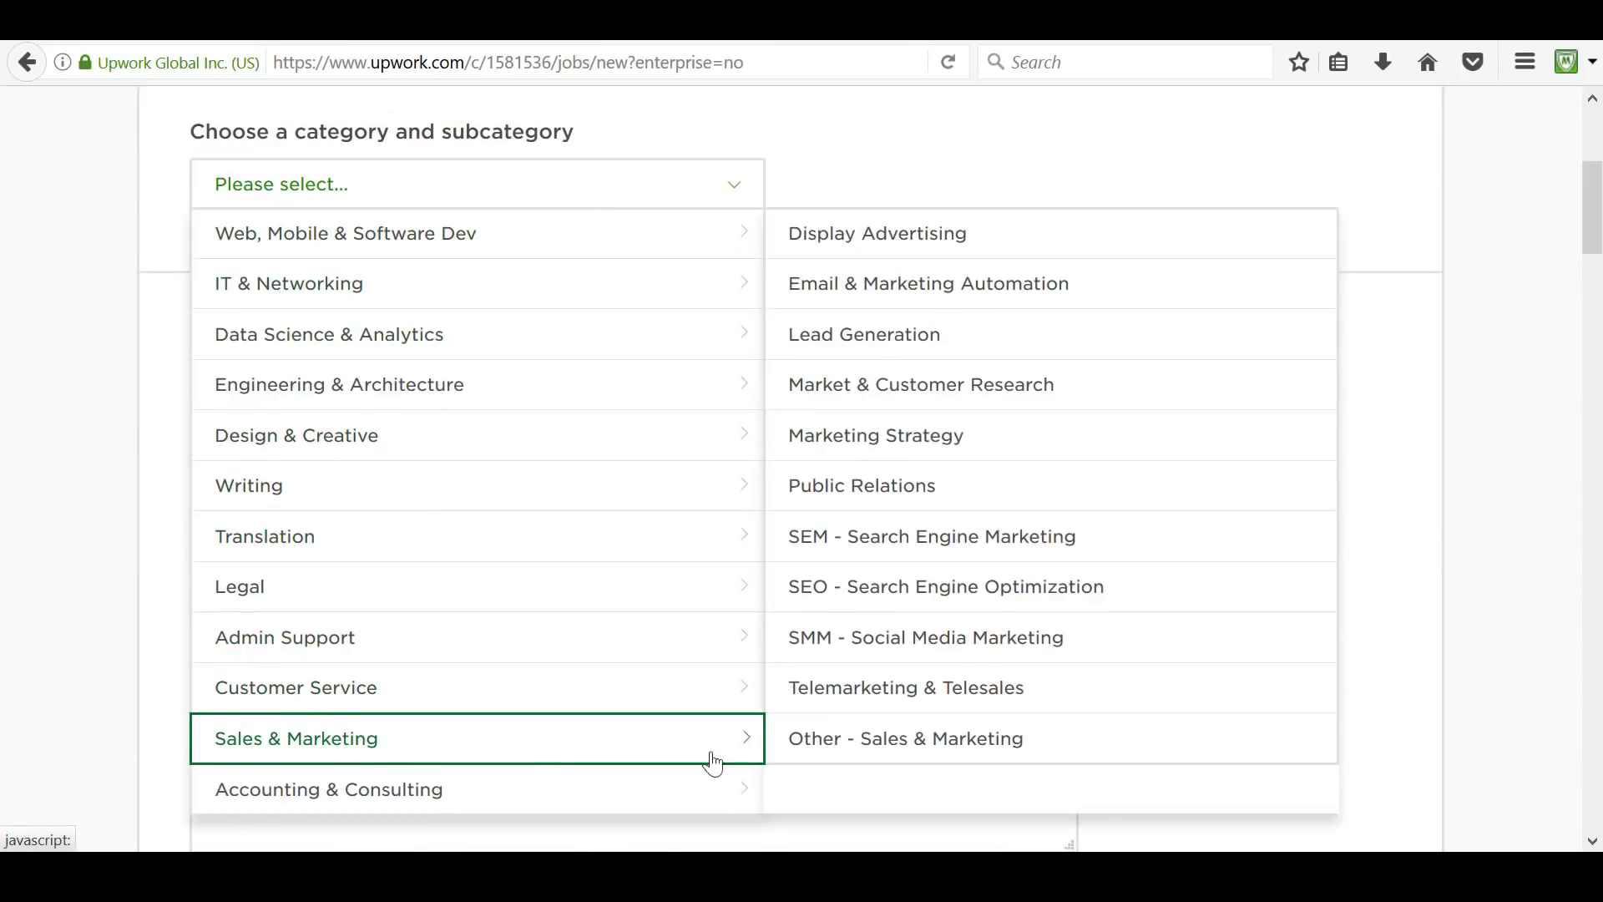
left_click(823, 756)
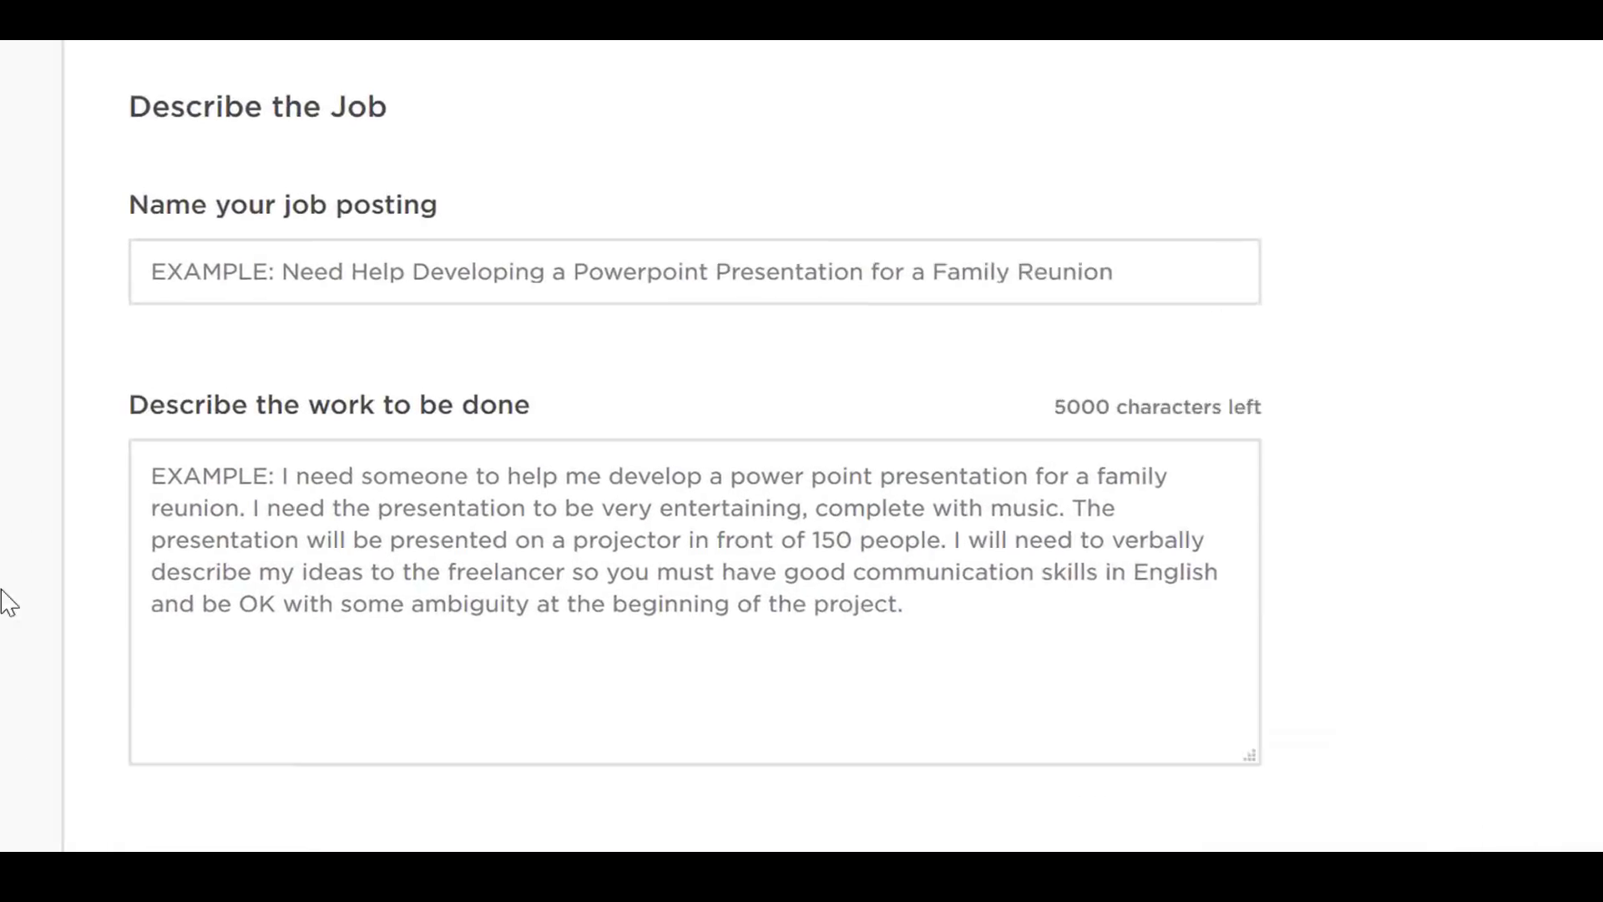
Step: Paste the 'Aliexpress Order Fulfillment VA required for Shopify Aliexpress Store' title and the job description
left_click(291, 466)
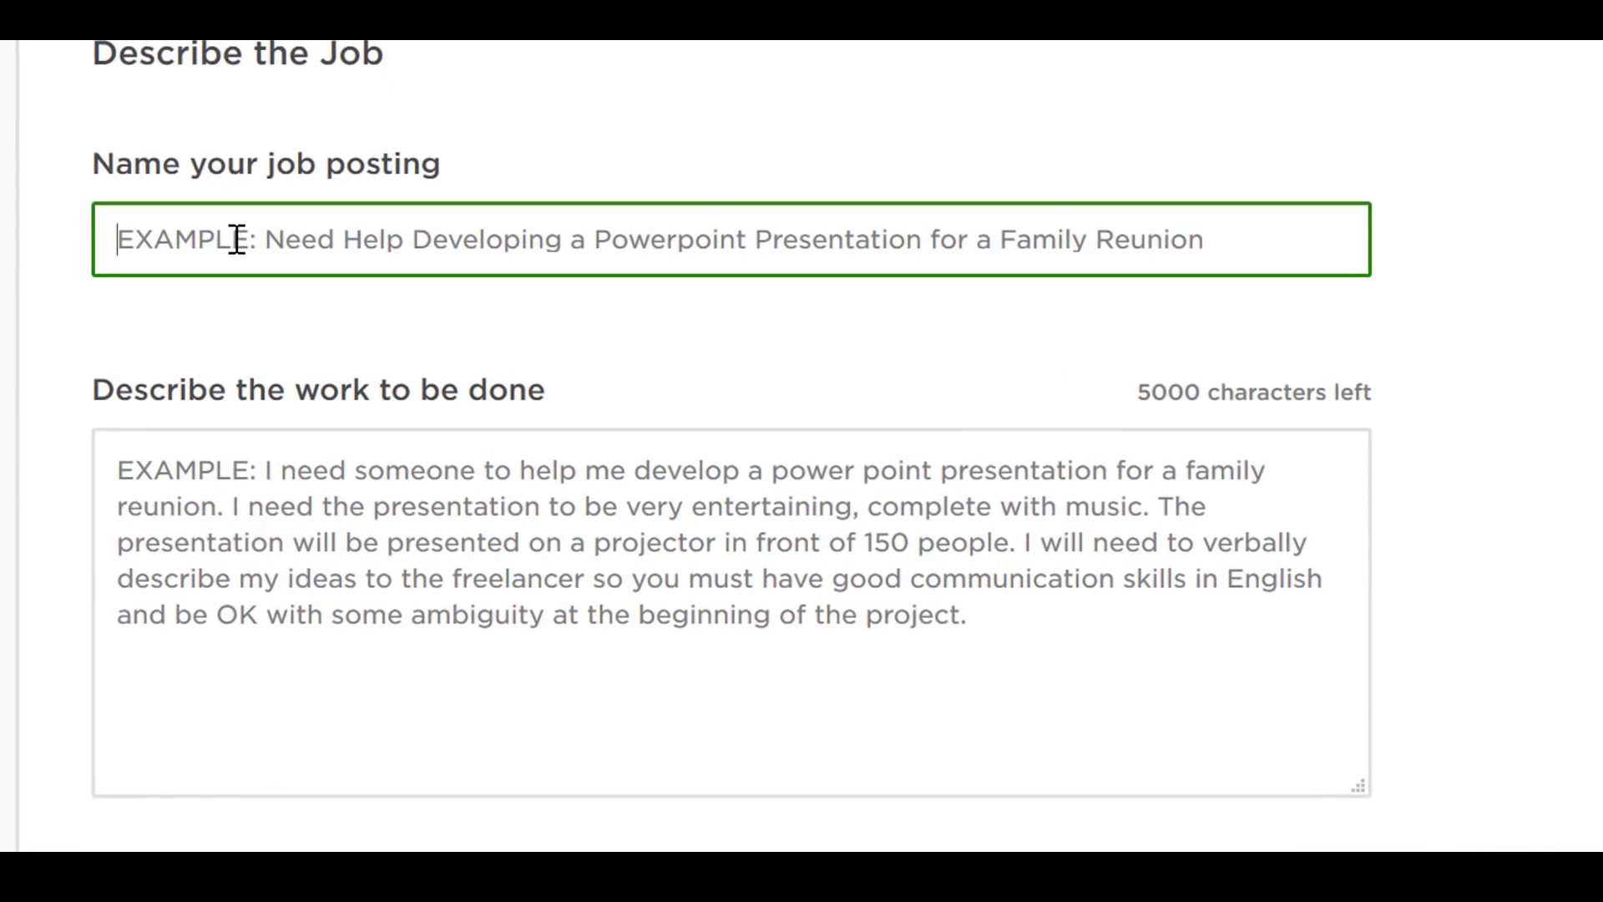
type("Aliexpress Order Fulfillment VA required for Shopify Aliexpress Store")
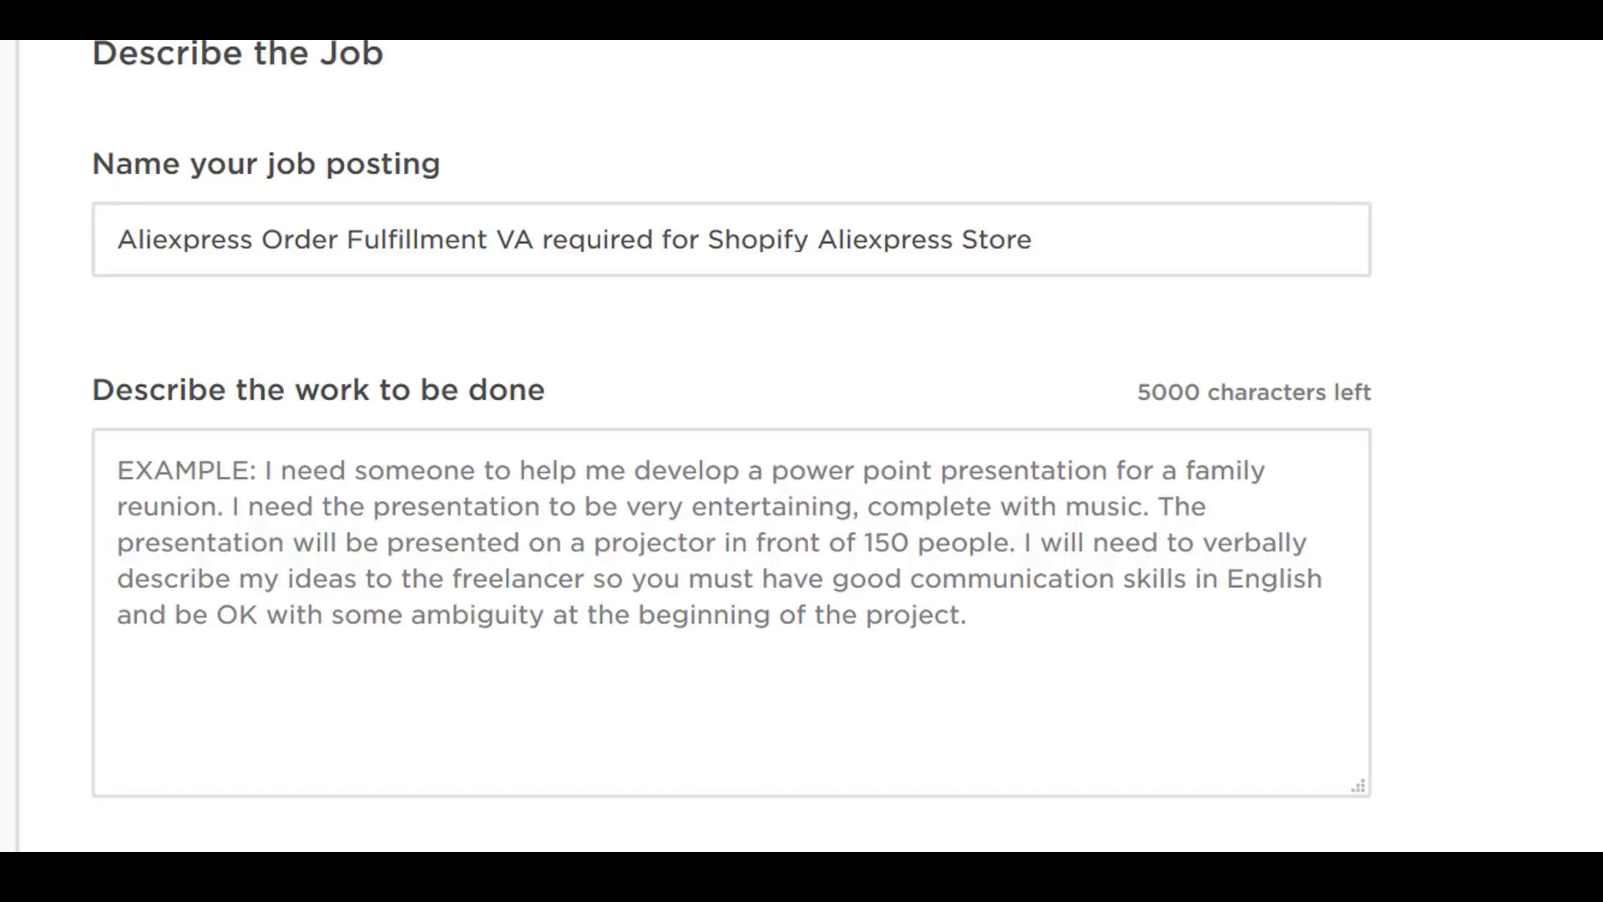
left_click(192, 511)
key("ctrl+v")
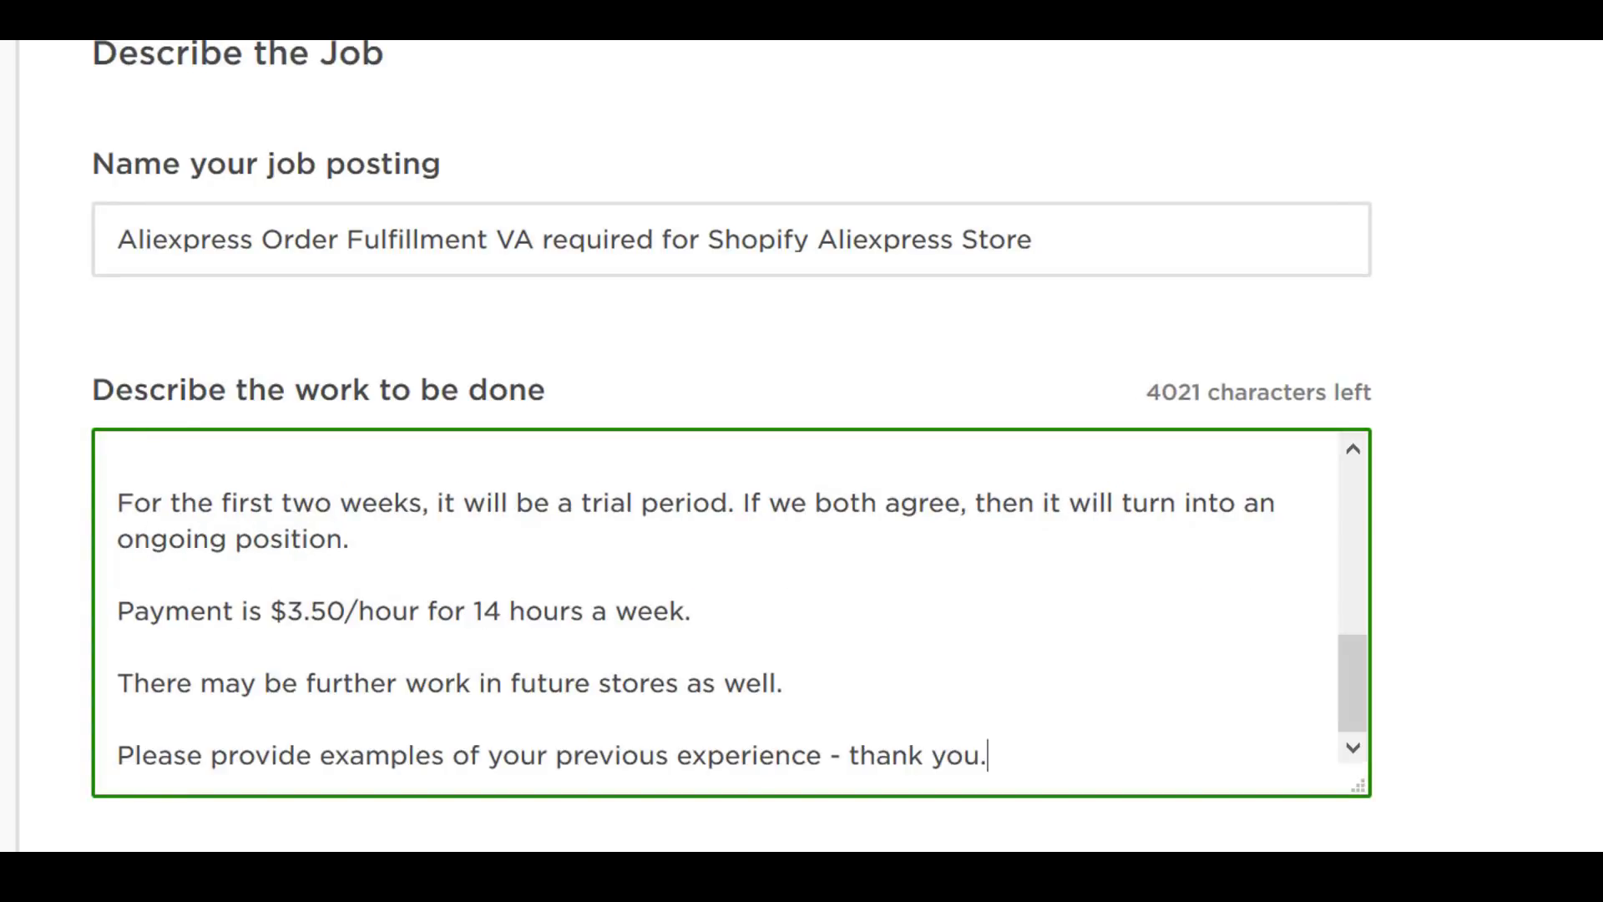
left_click_drag(1352, 705, 1402, 497)
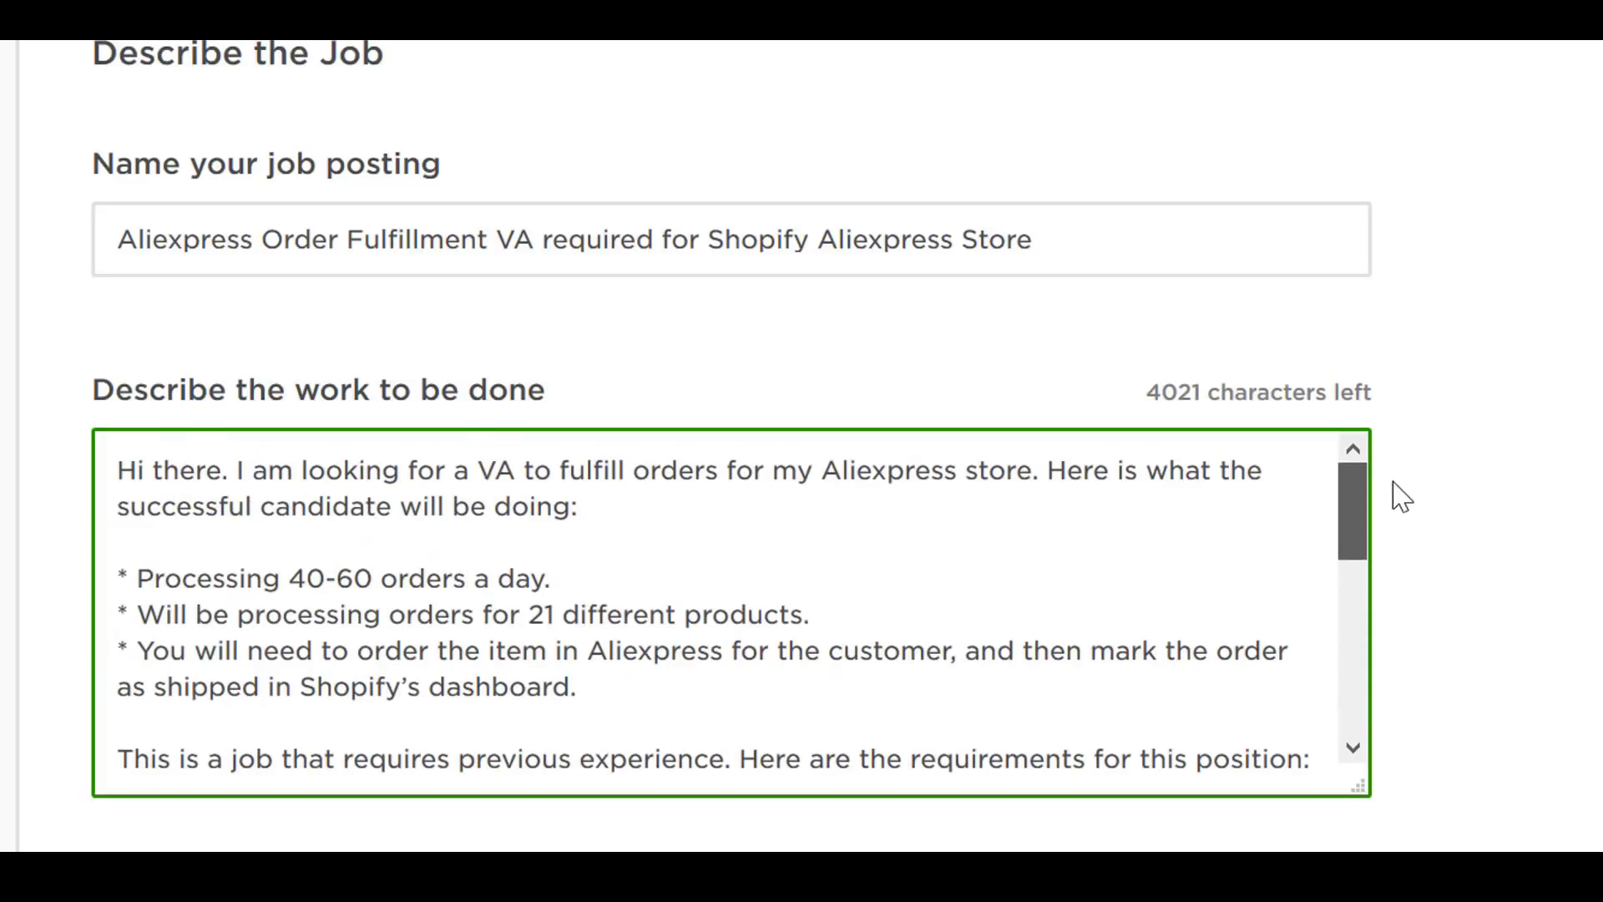
Step: Set the project type to One-time project
scroll(0, 575, "down", 3)
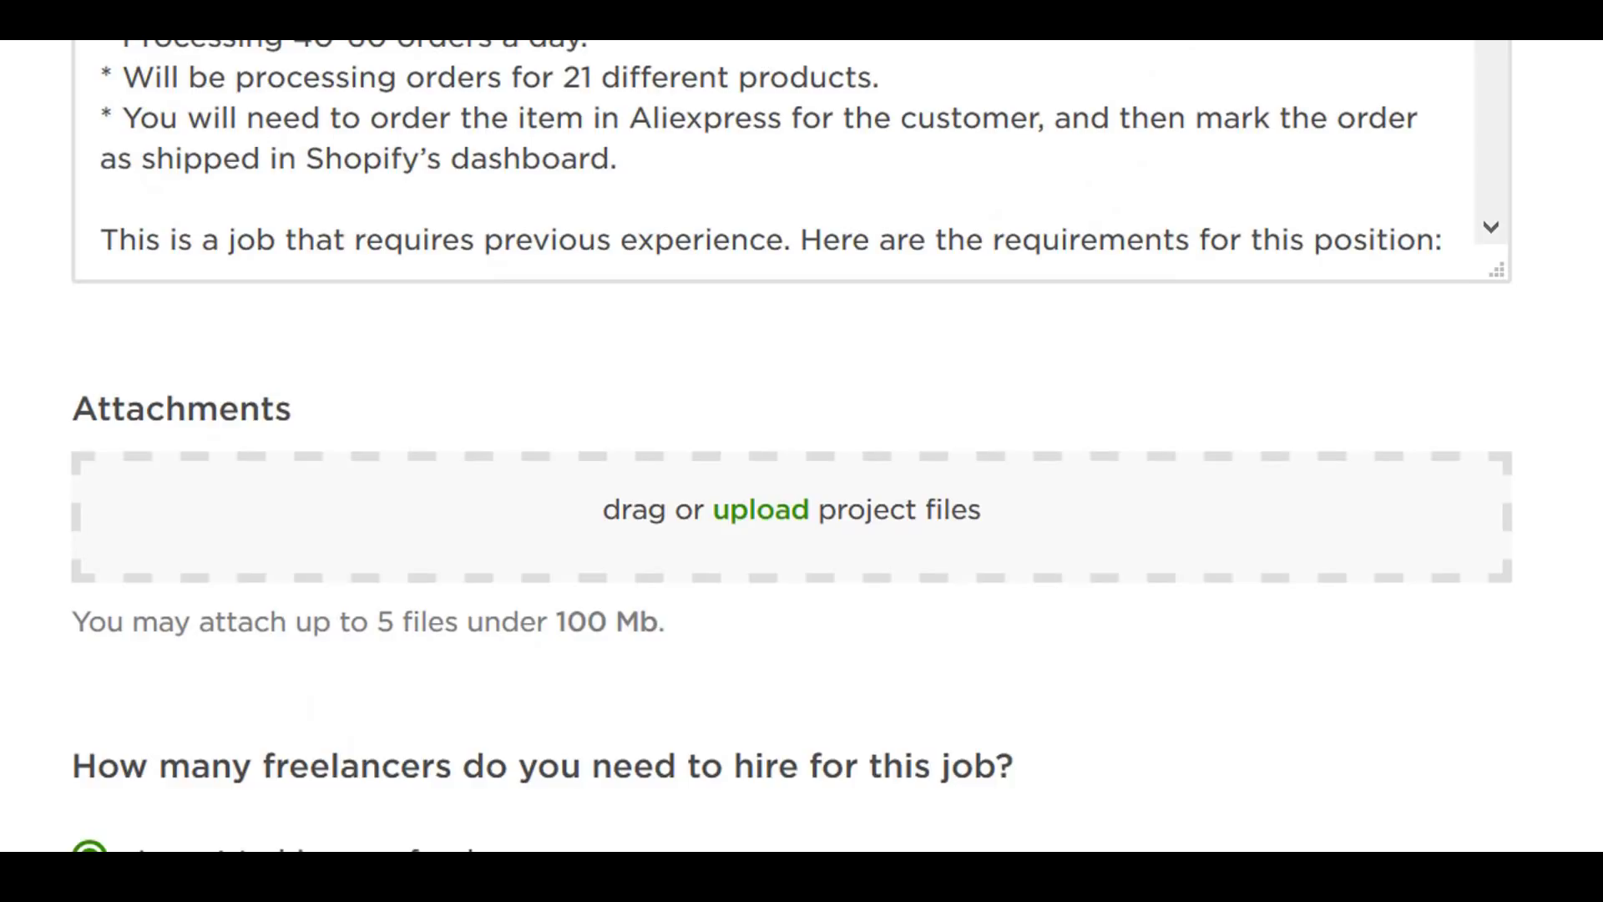
scroll(4, 548, "down", 5)
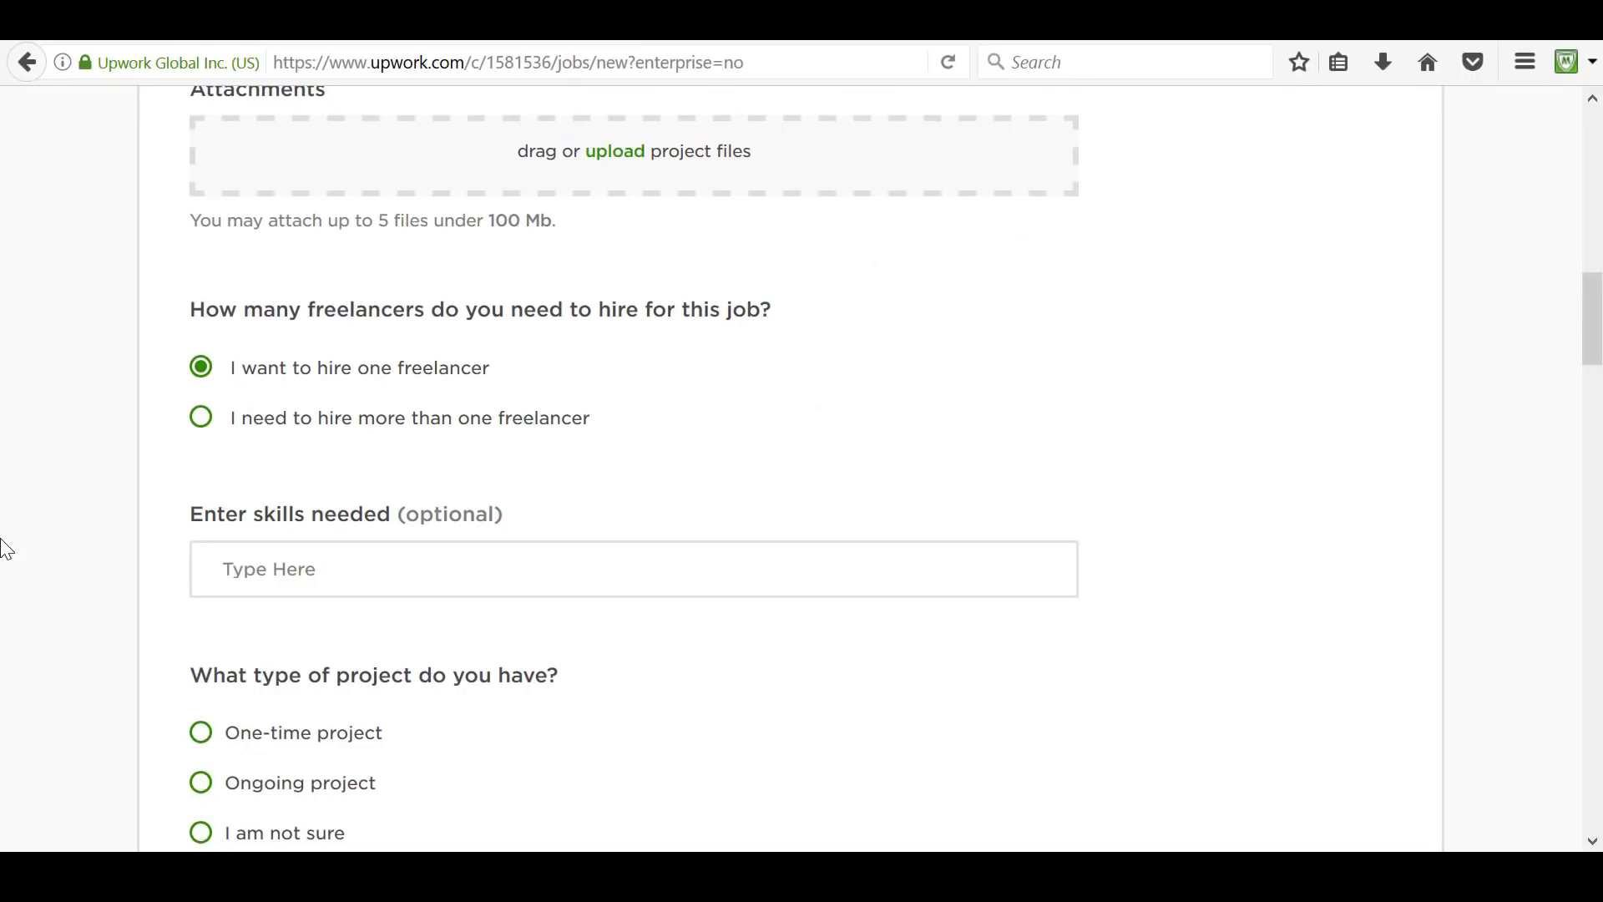
scroll(4, 549, "down", 3)
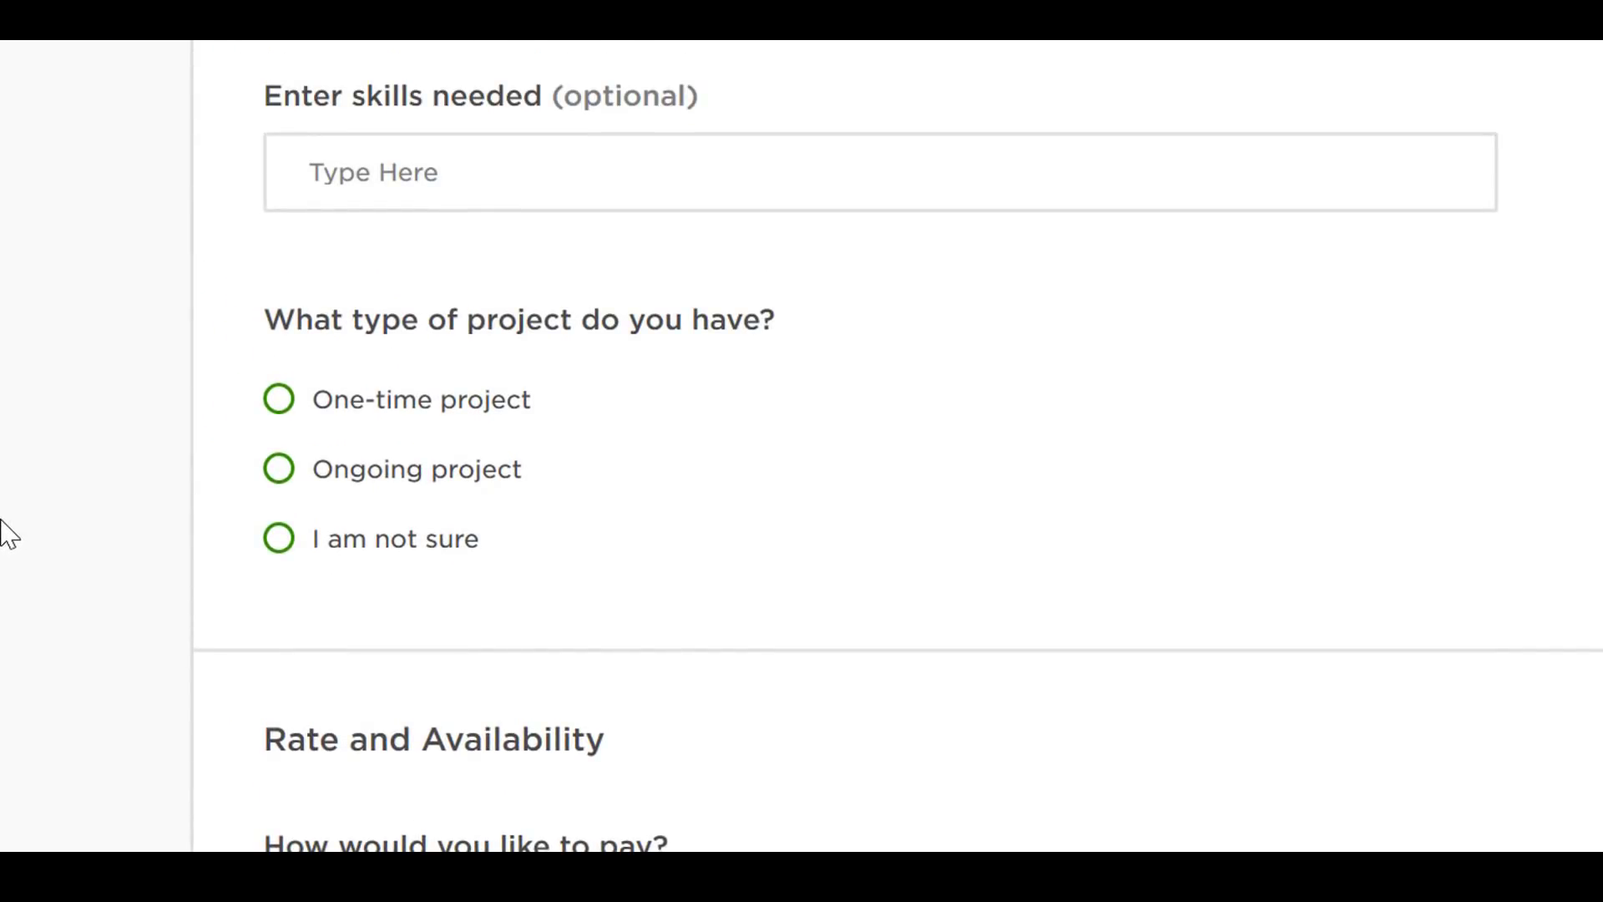
left_click(266, 409)
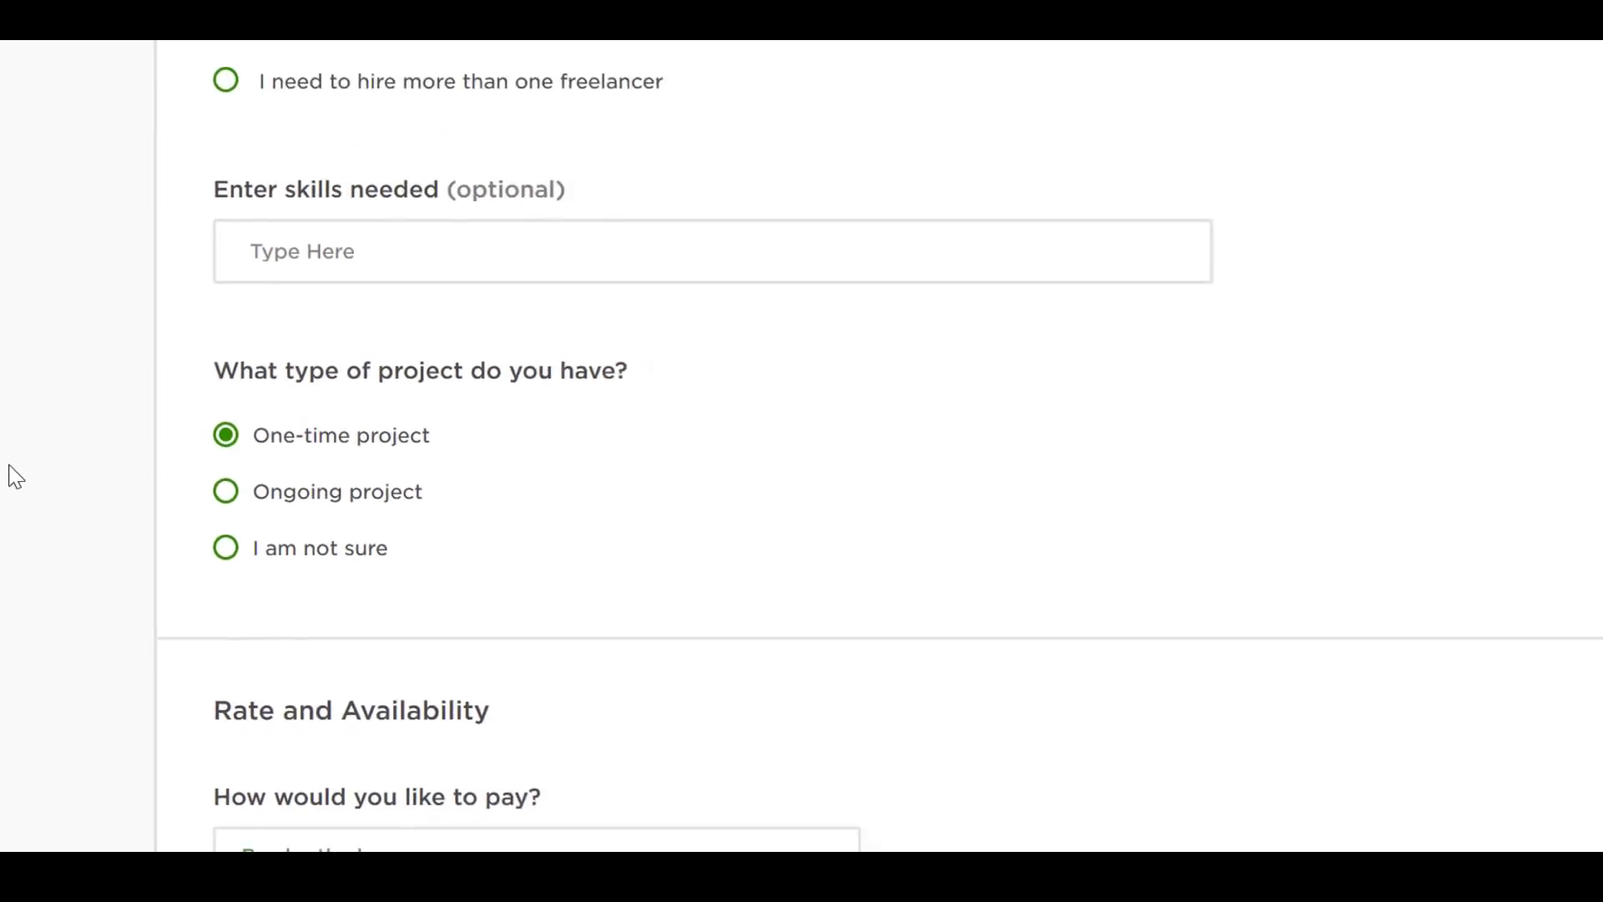
scroll(4, 495, "down", 5)
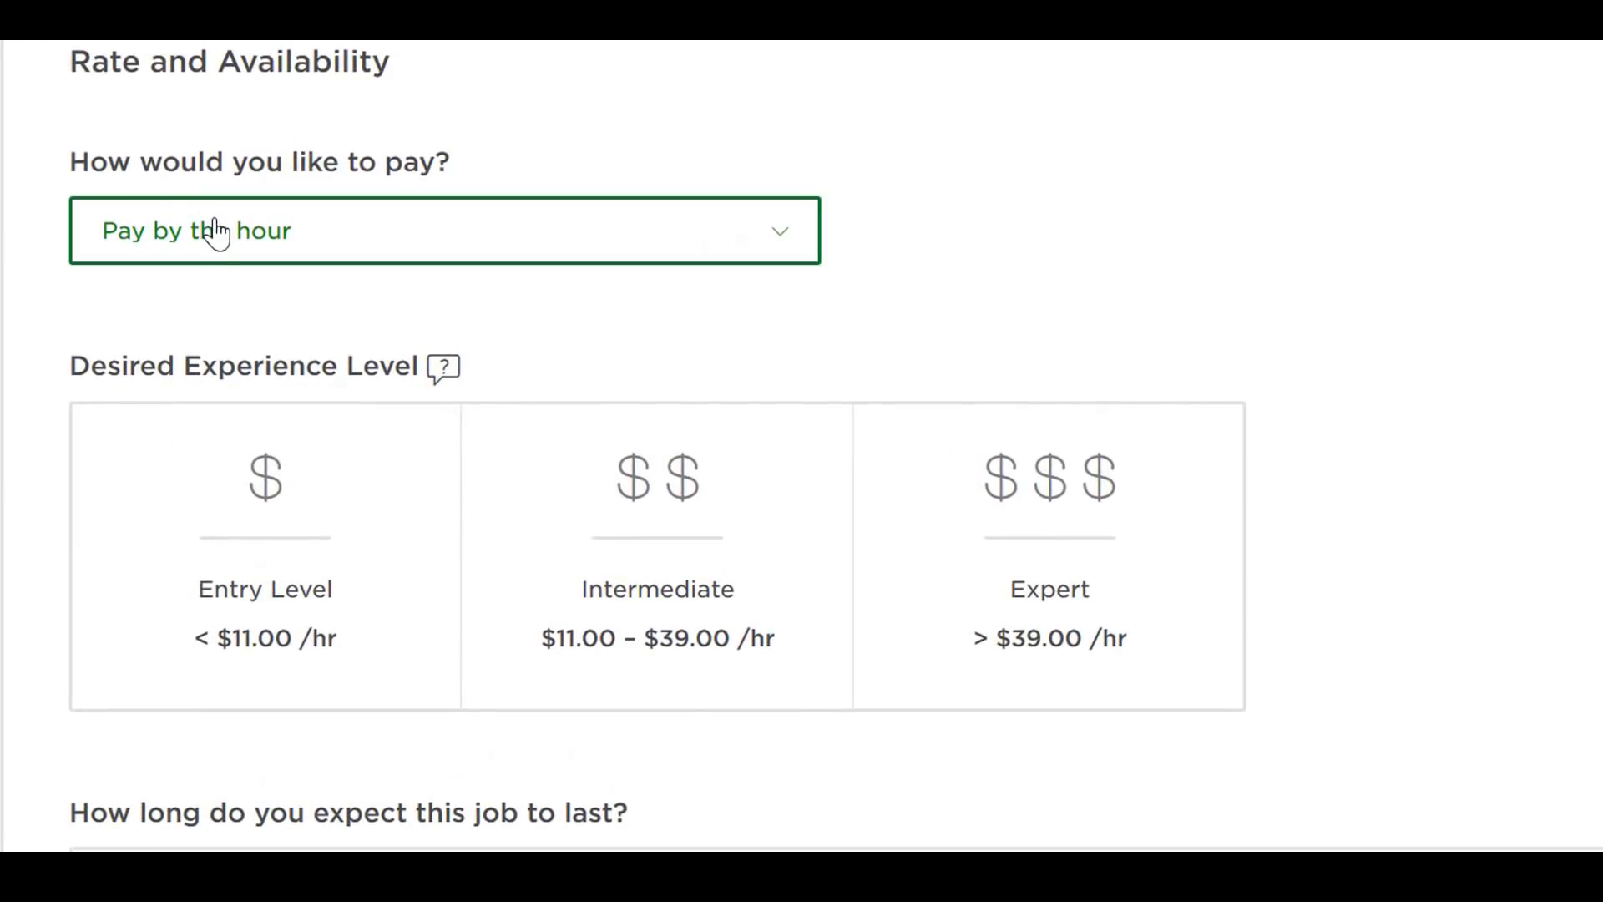
Step: Switch payment to a fixed price with a $98 budget and choose Intermediate experience
left_click(216, 249)
left_click(143, 361)
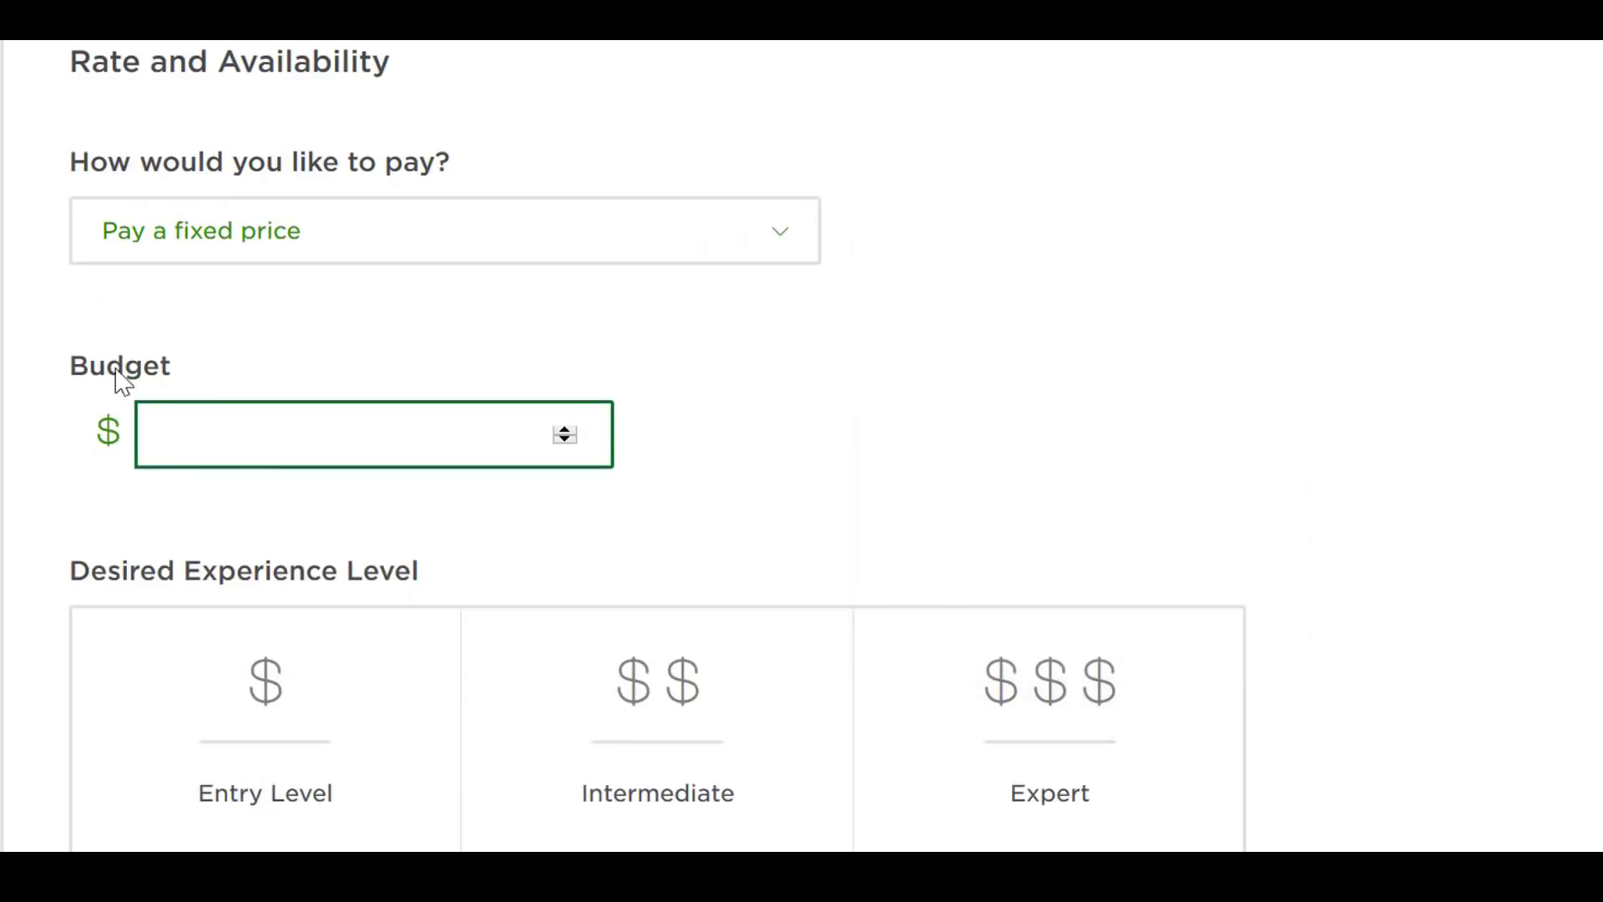
left_click(218, 455)
type("98")
key("Tab")
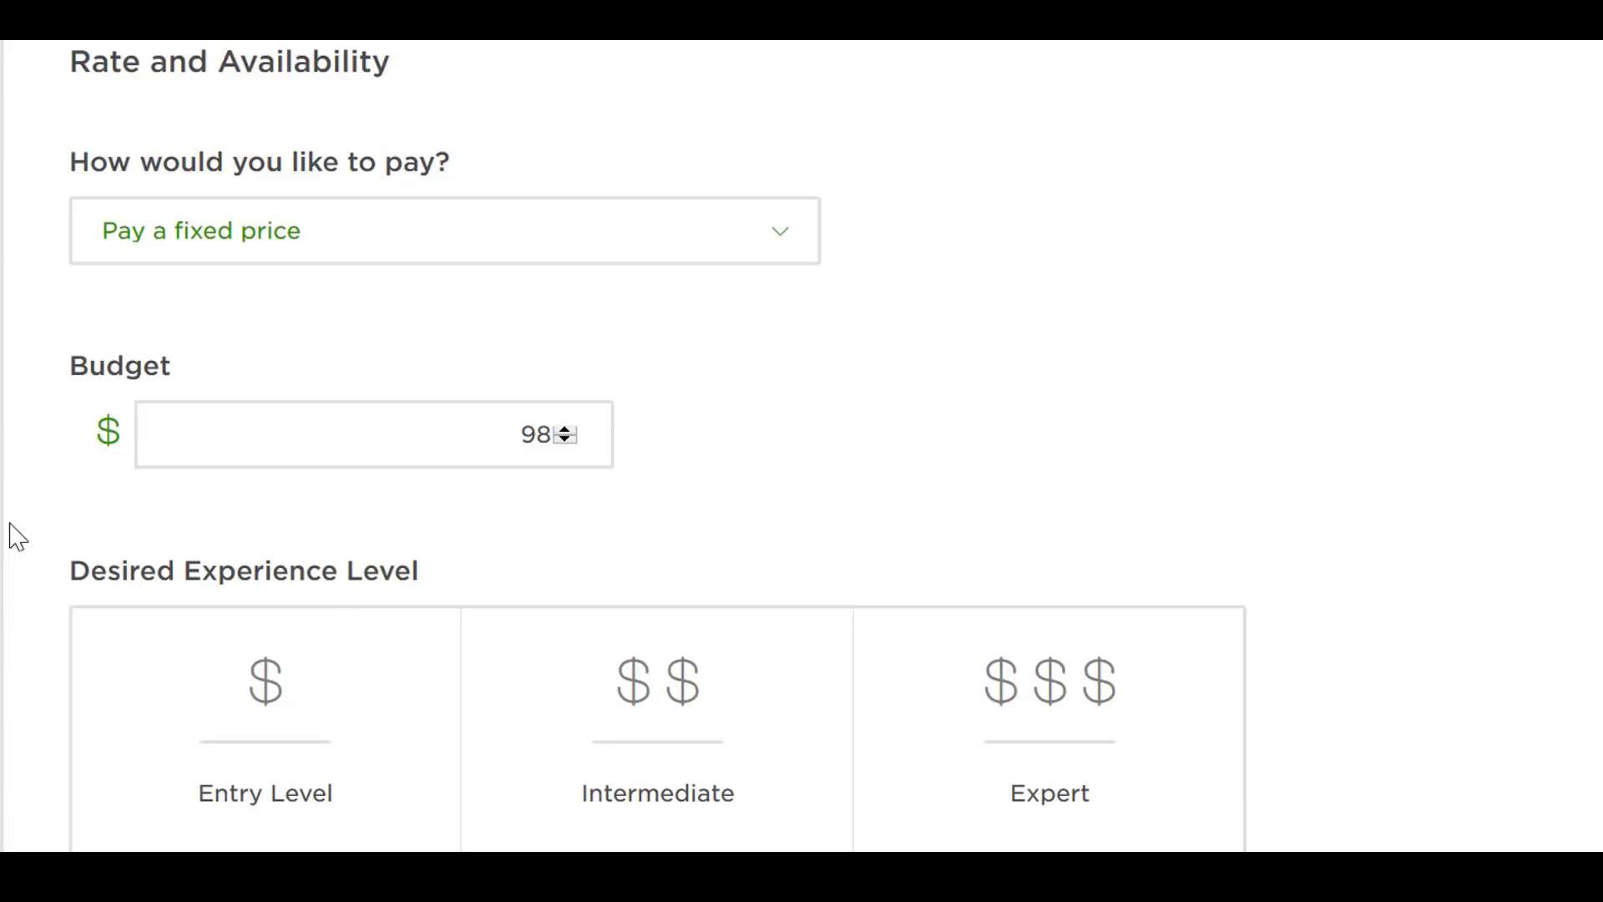
left_click(623, 751)
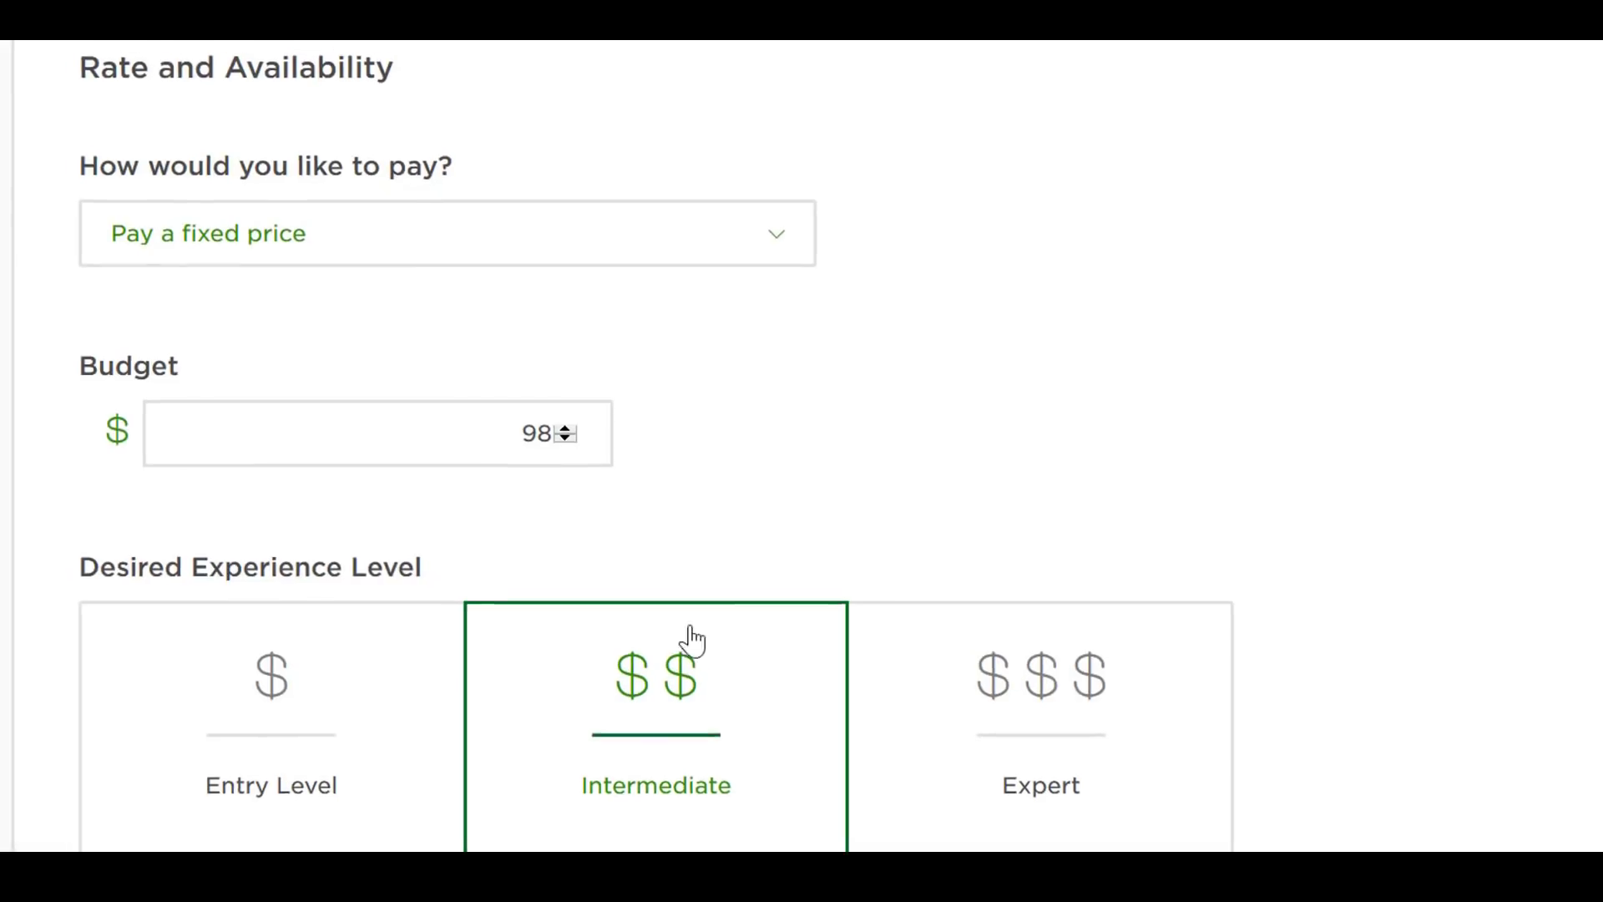
scroll(1599, 488, "down", 2)
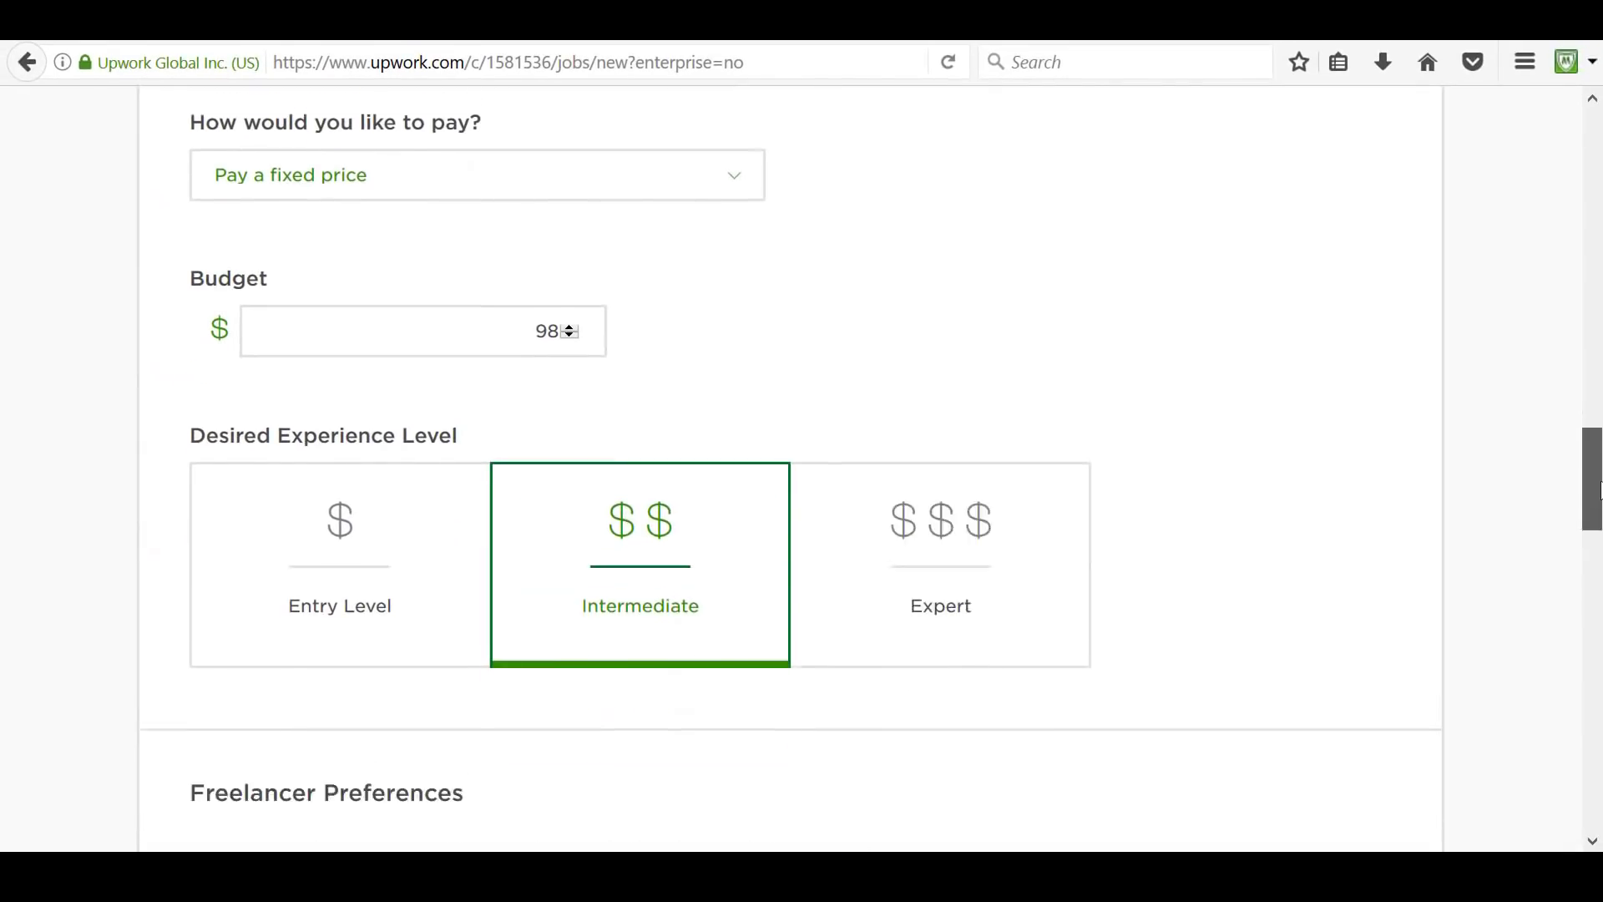
left_click_drag(1599, 488, 1598, 568)
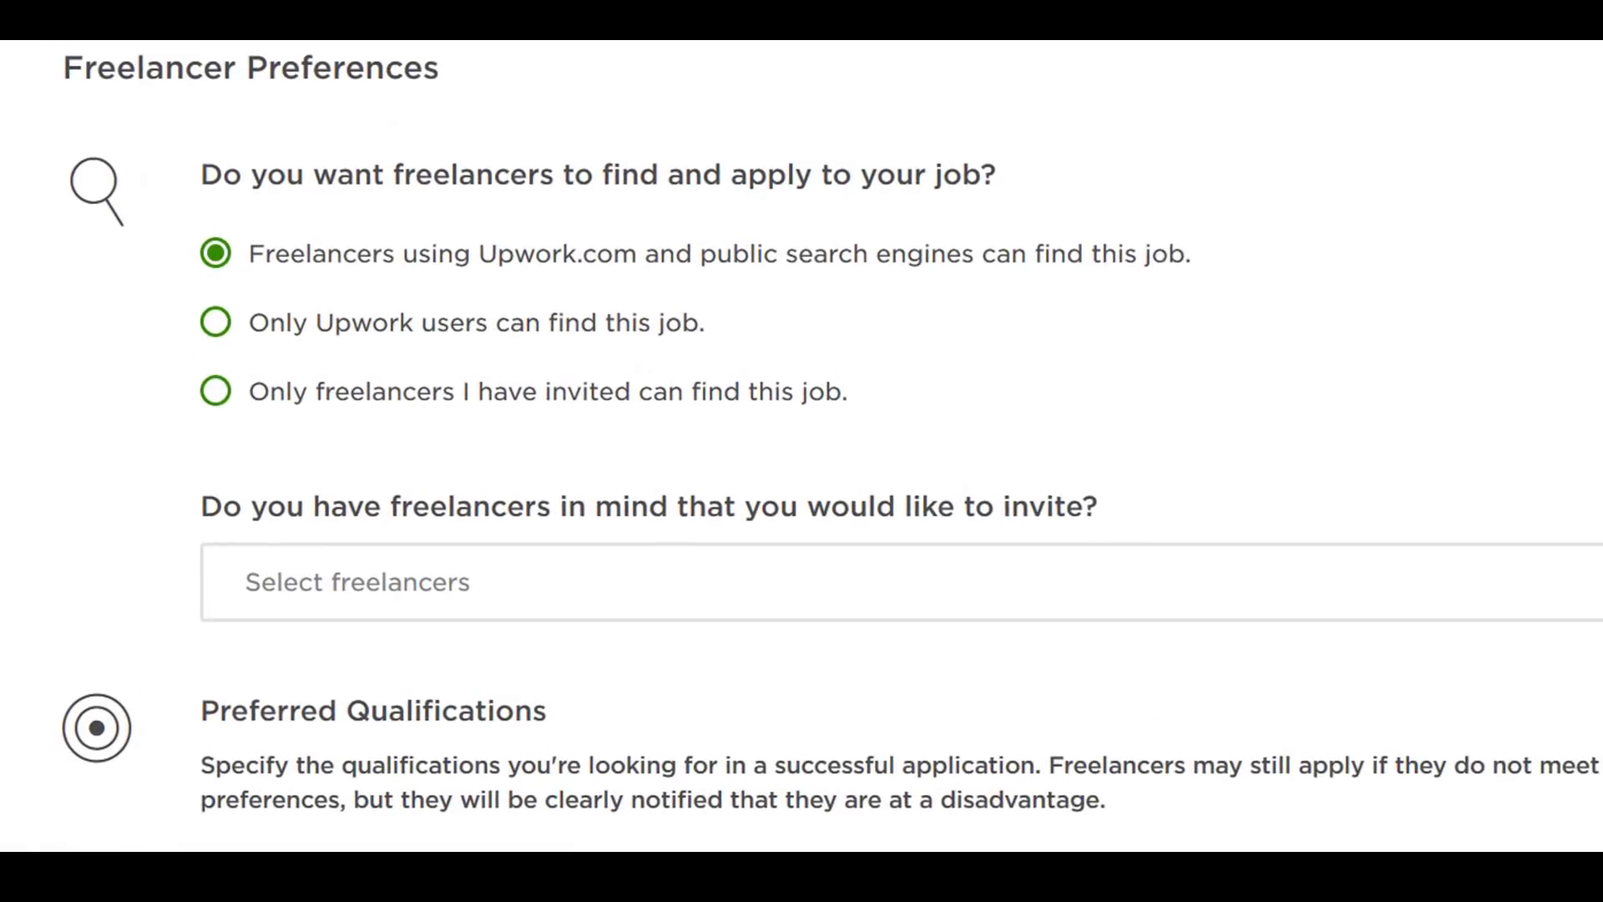
Step: Restrict the job's visibility to Upwork users only
left_click(209, 326)
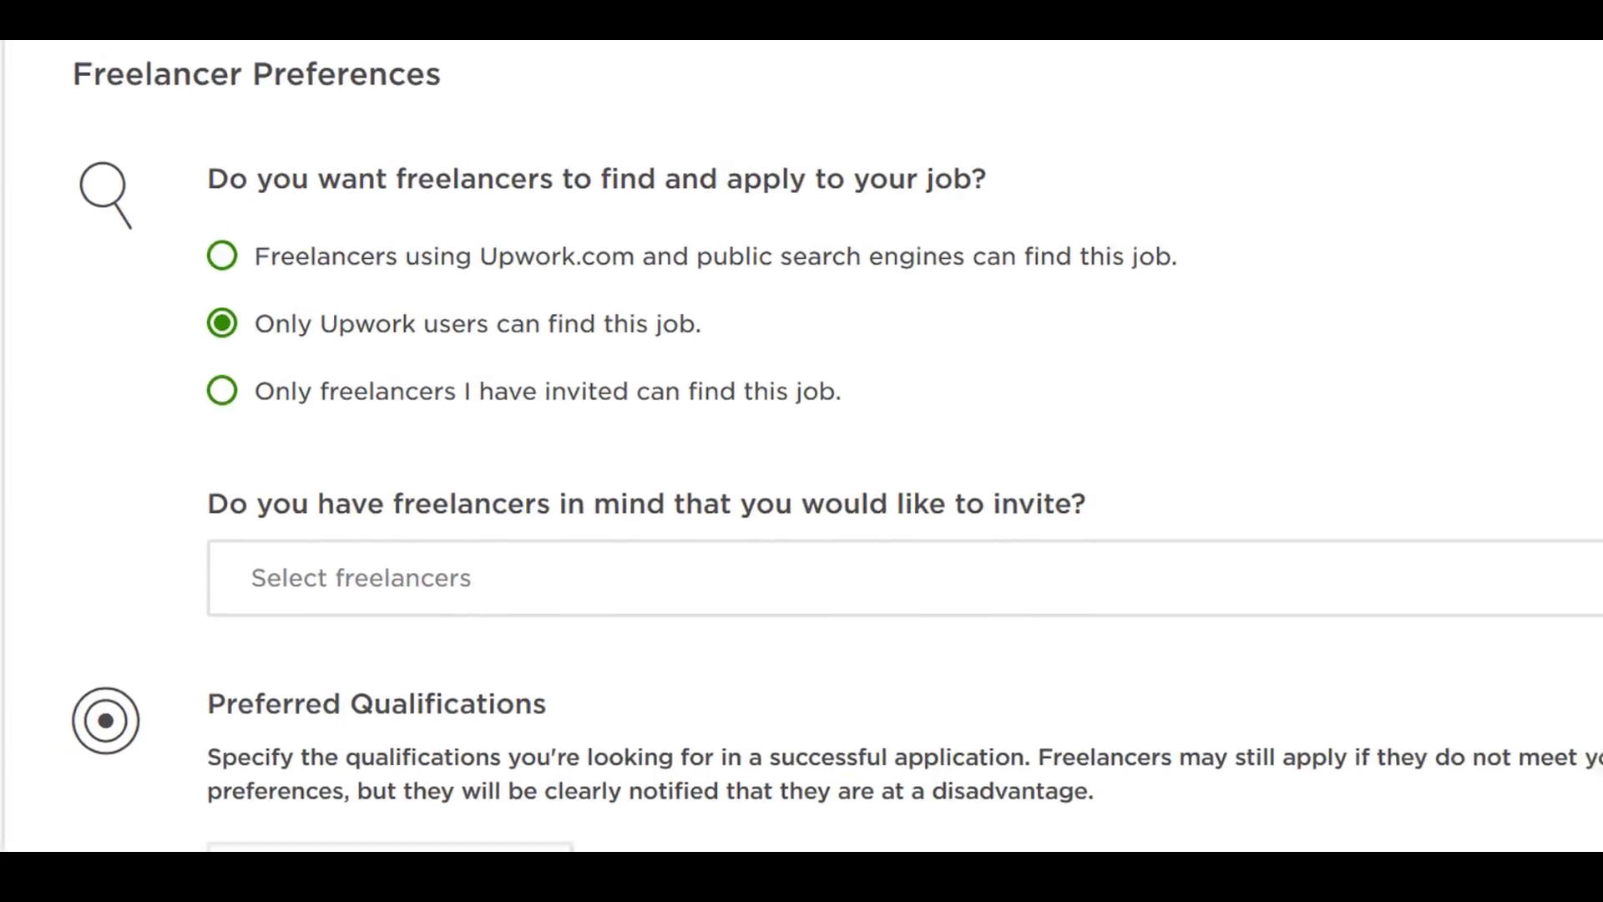
scroll(33, 388, "down", 2)
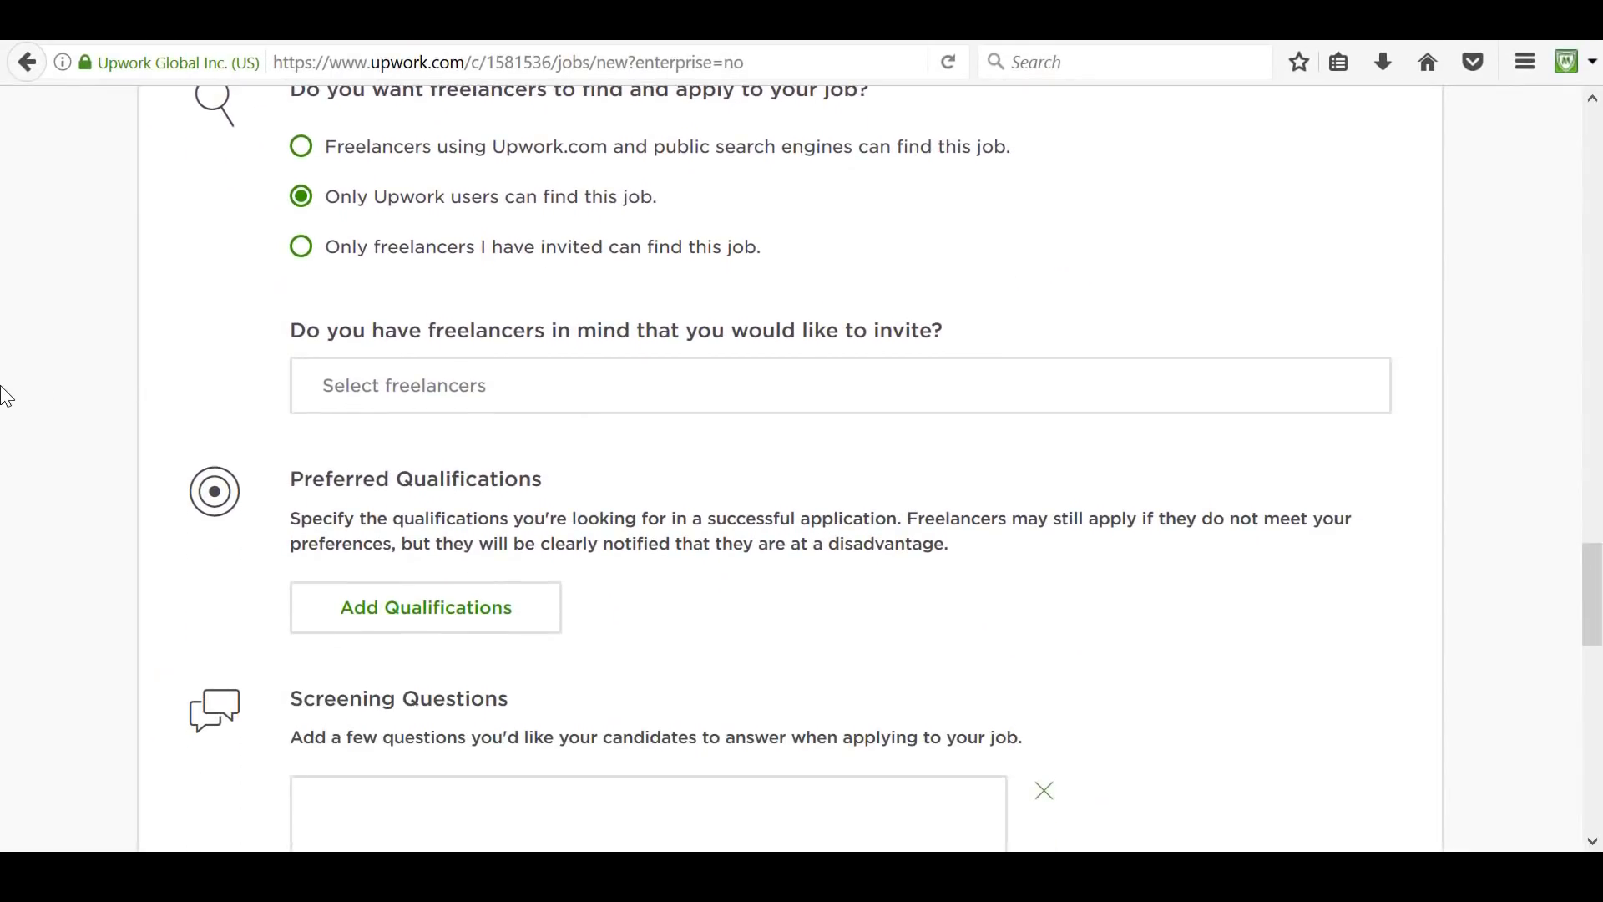
scroll(4, 393, "down", 3)
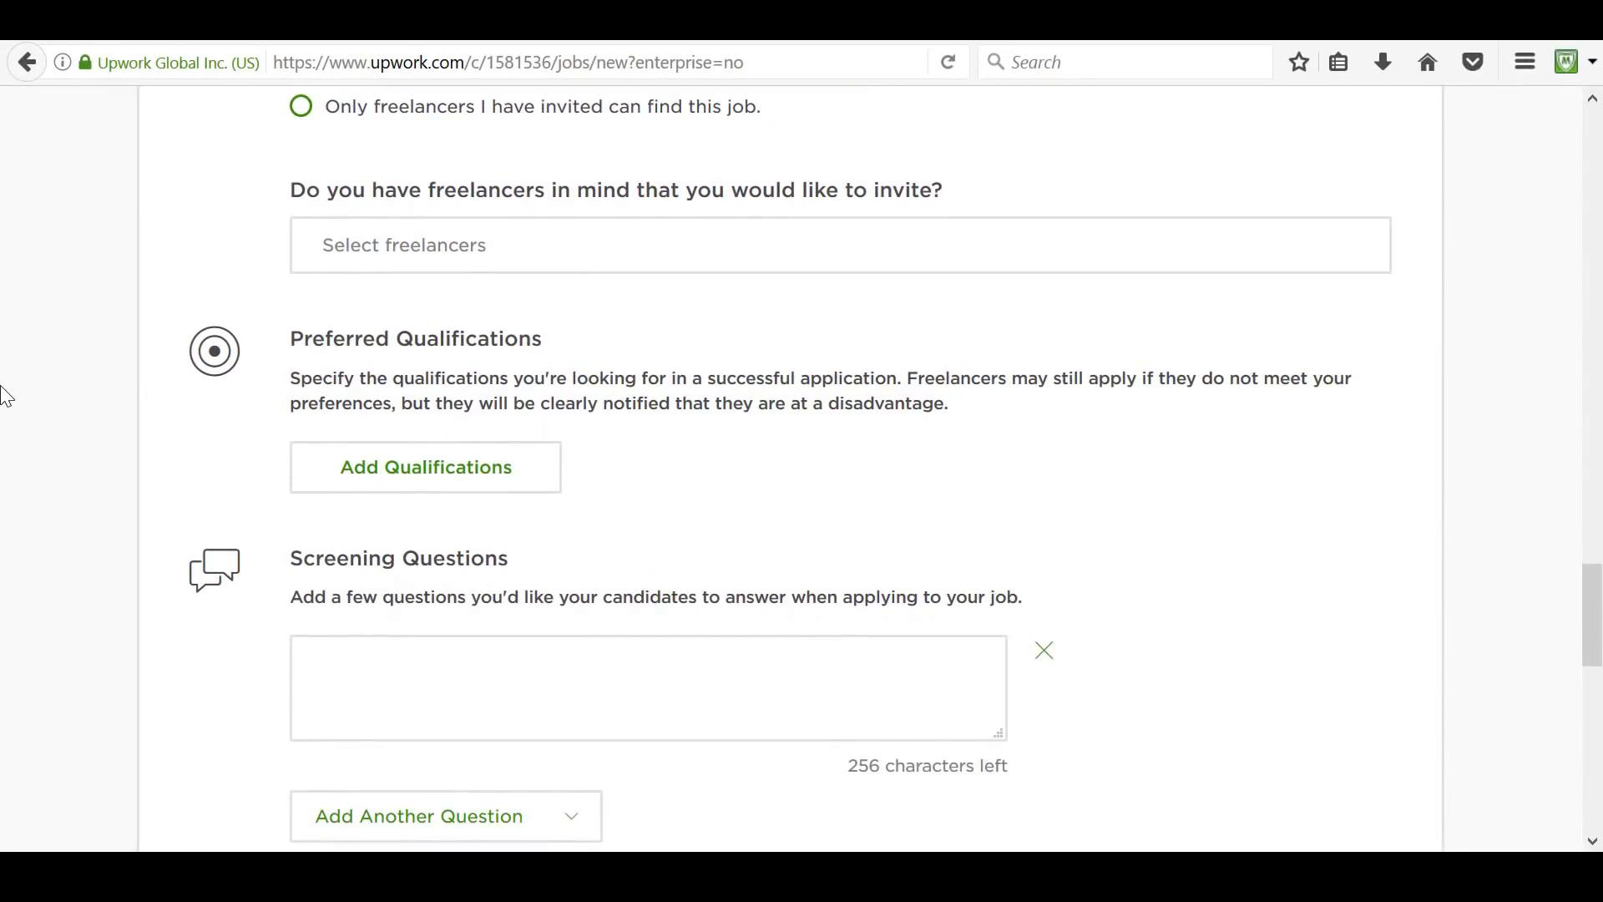
scroll(5, 395, "down", 3)
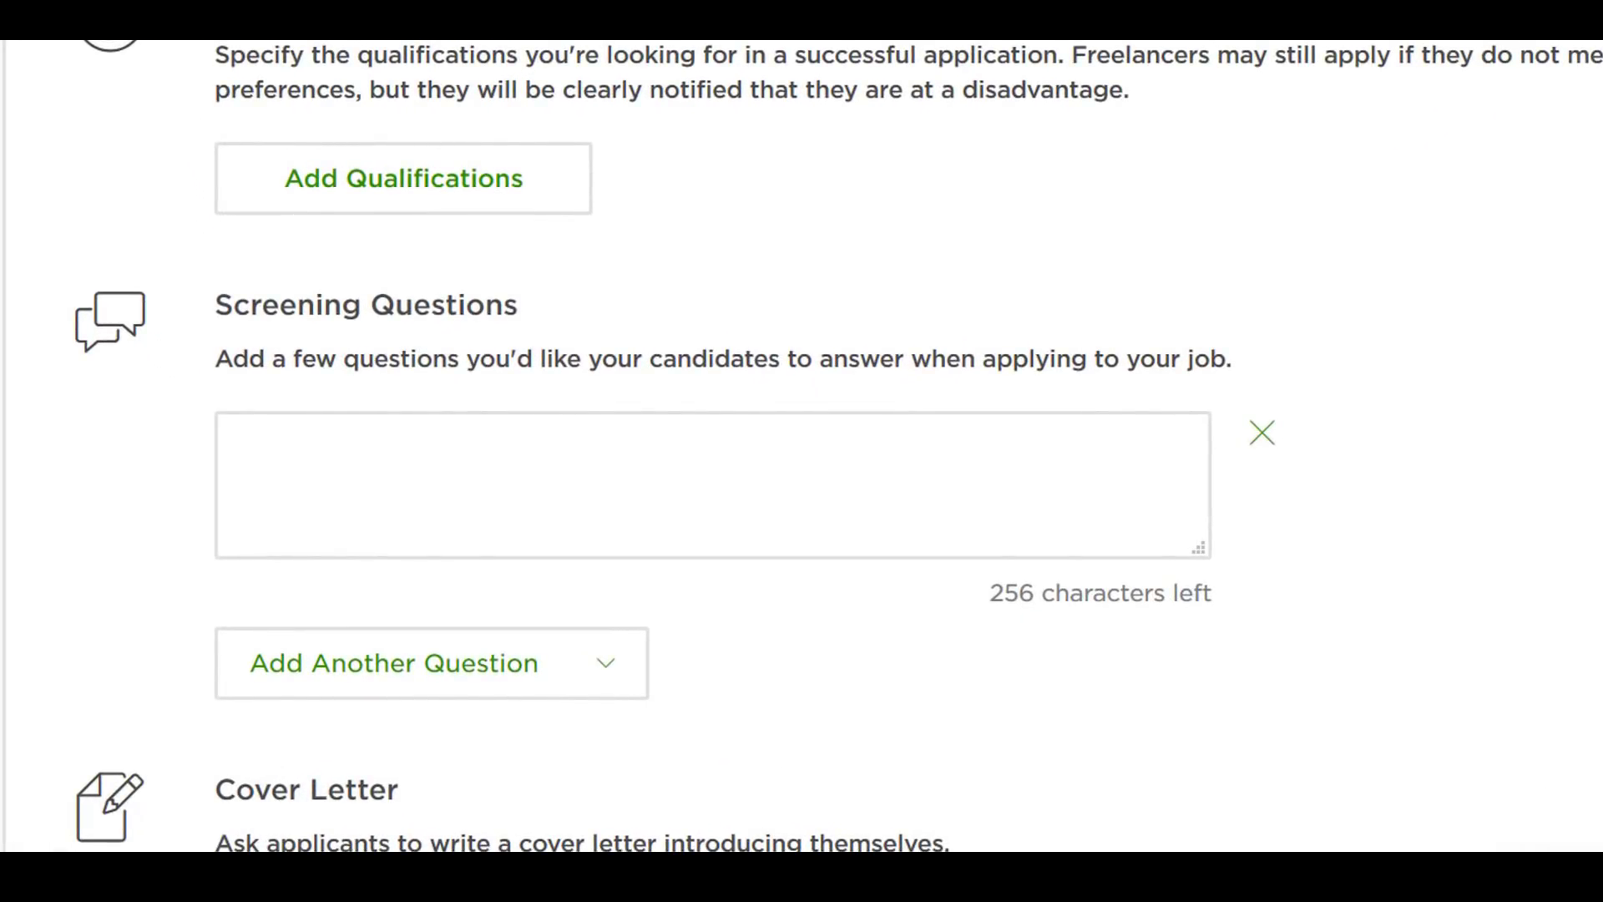
Step: Paste the previous-stores question and add a custom Shopify experience question
left_click(429, 459)
type("What stores have you previously (or currently) work with? Please provide URLs.")
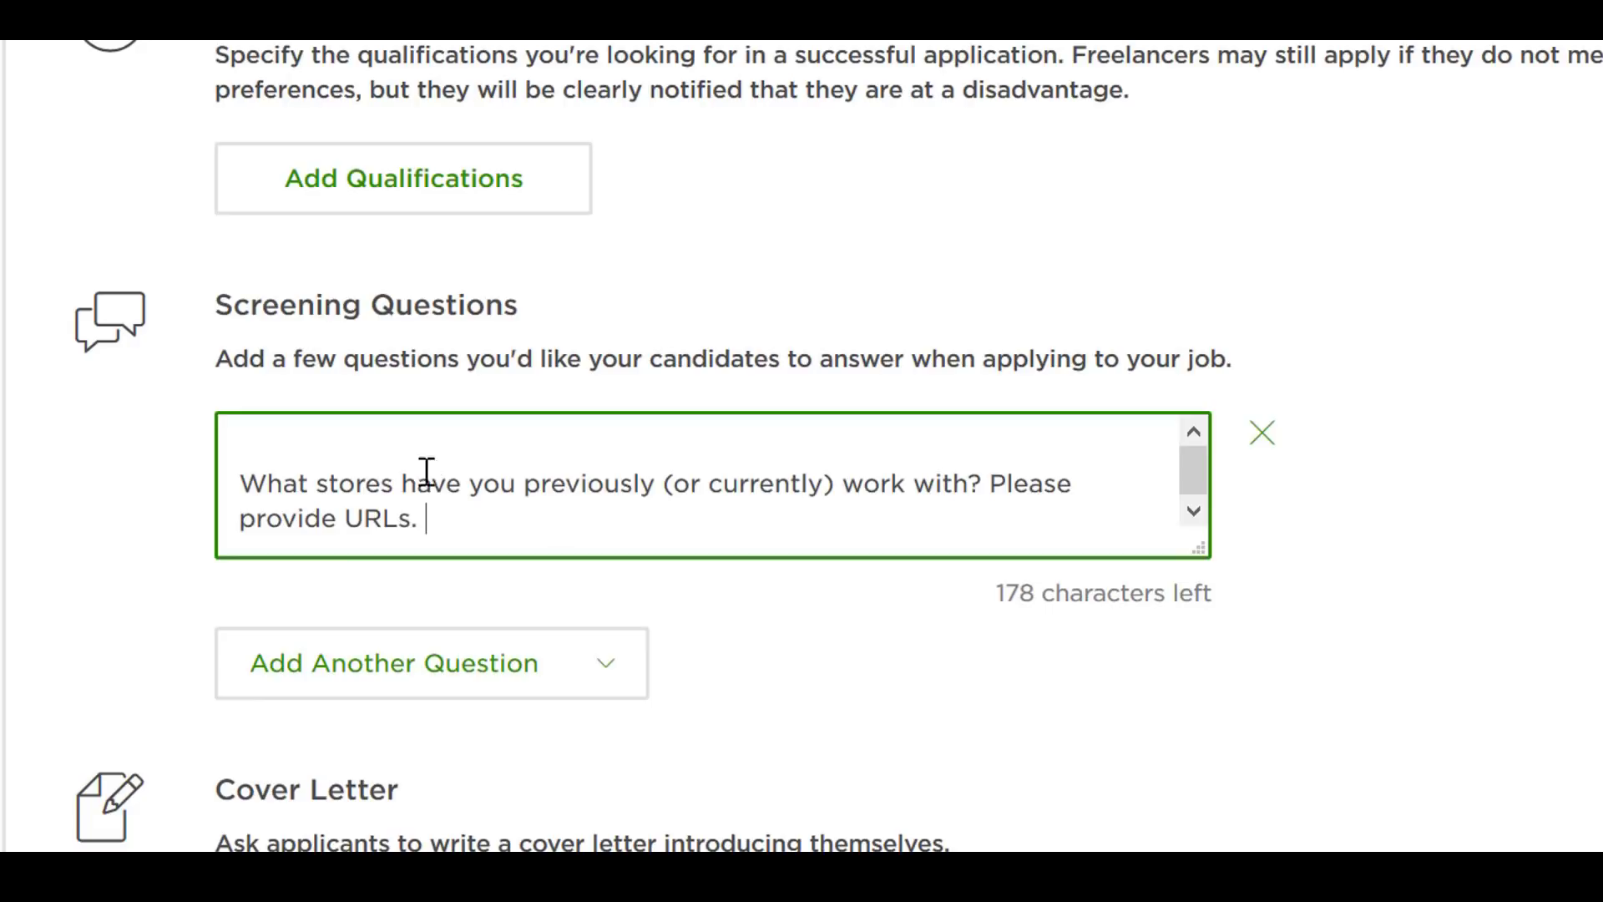
left_click(315, 685)
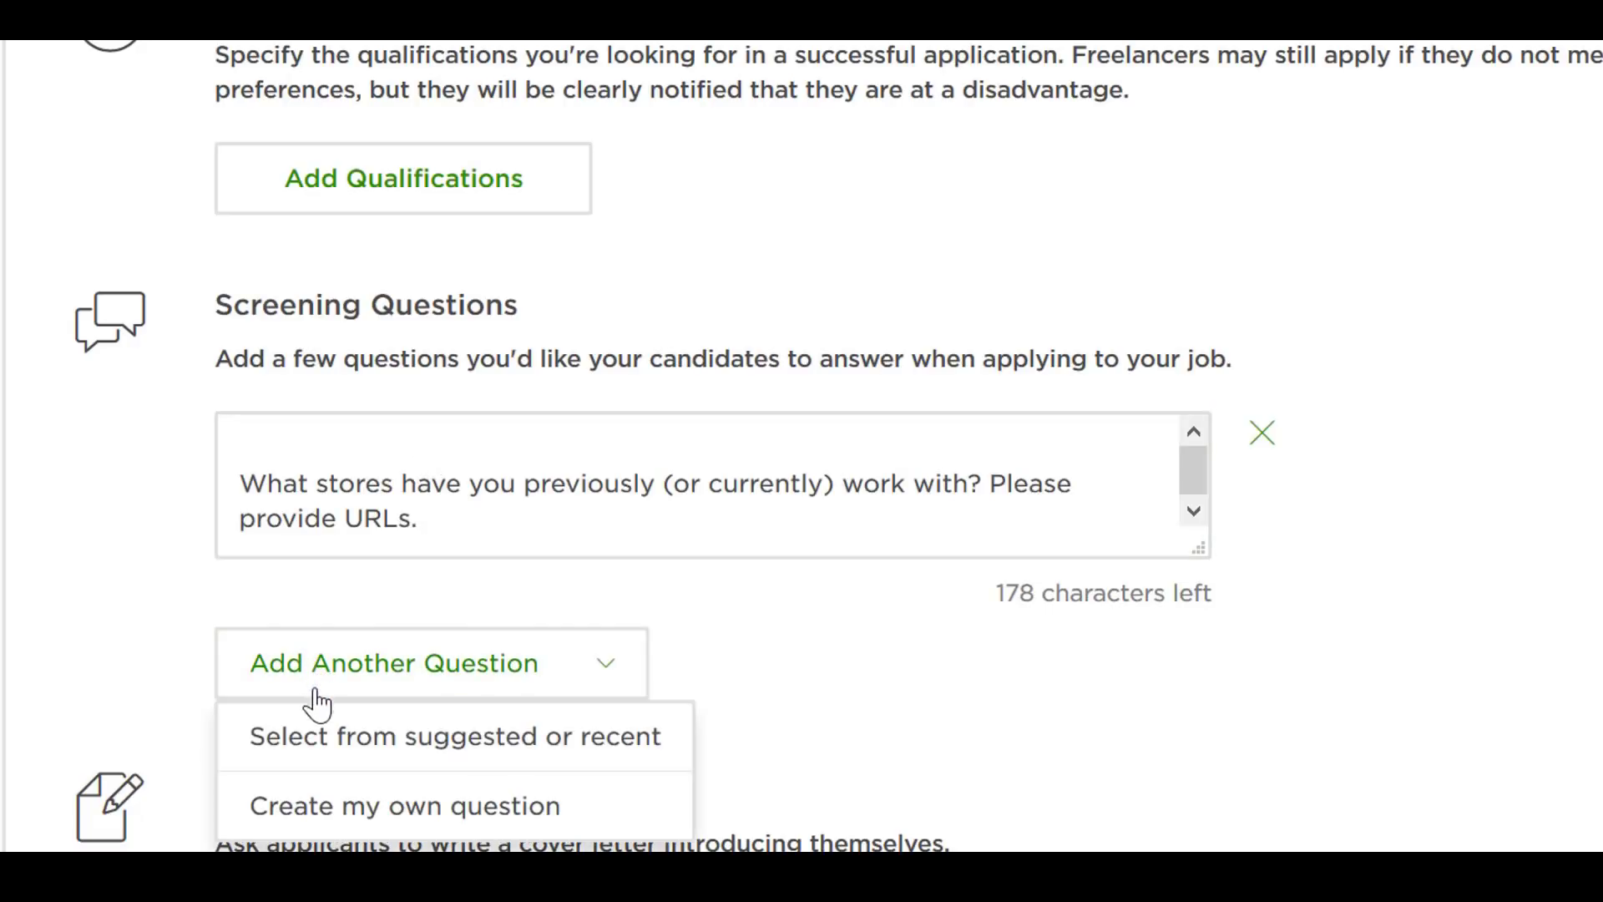
left_click(358, 812)
left_click(412, 660)
type("How many years of experience have you had working with Shopify?")
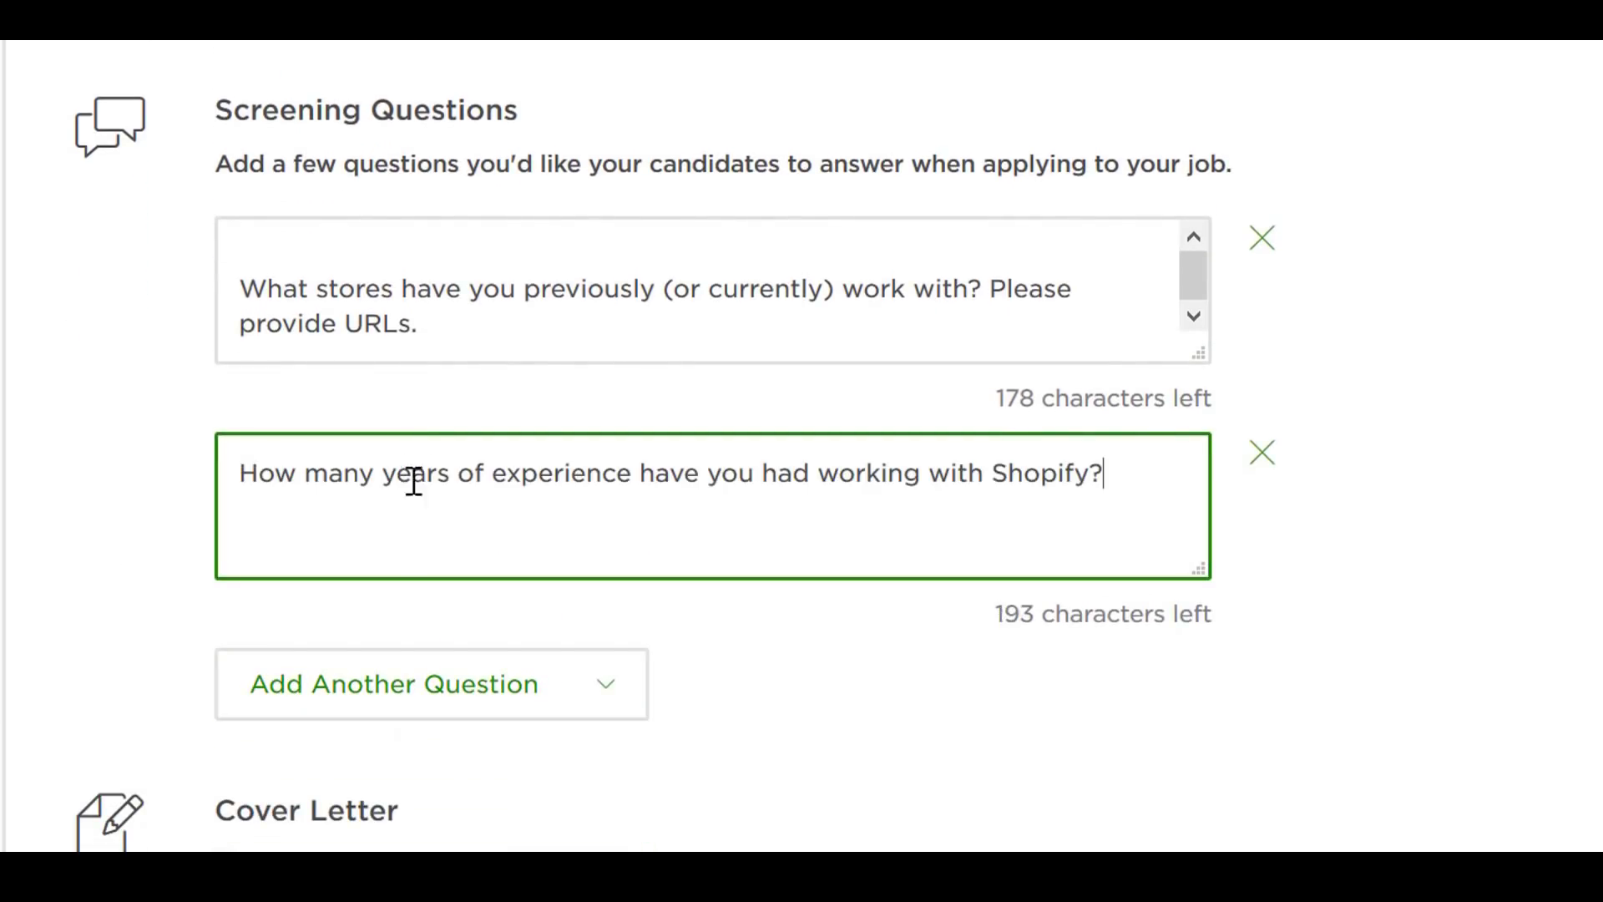
Step: Add a third custom question inviting any questions about the role
left_click(355, 704)
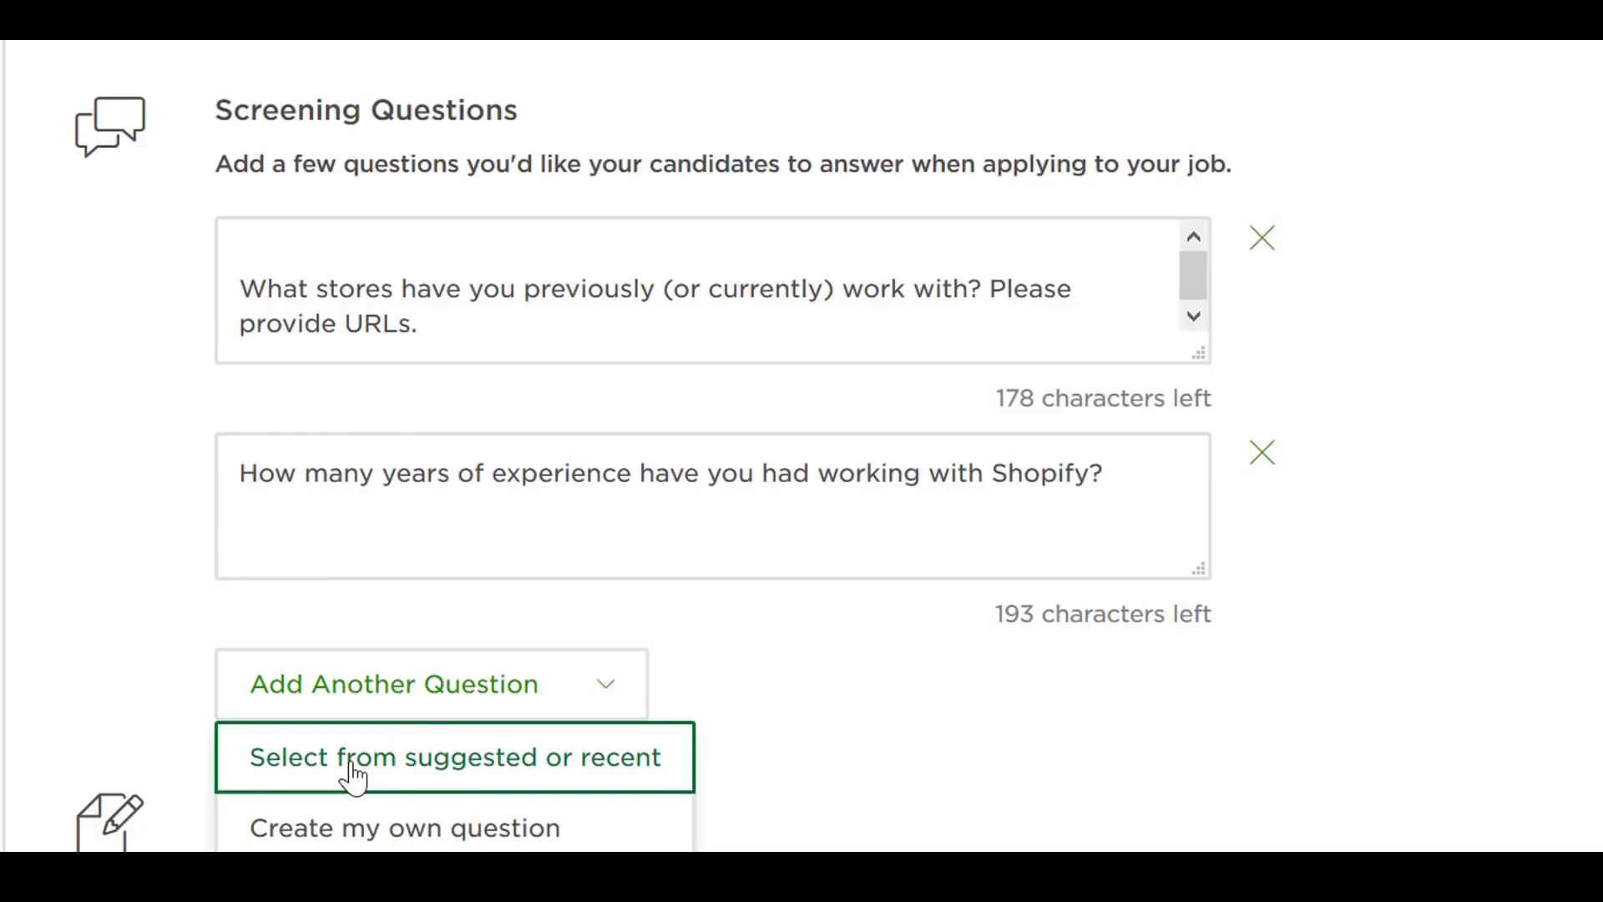
left_click(347, 834)
scroll(115, 728, "down", 5)
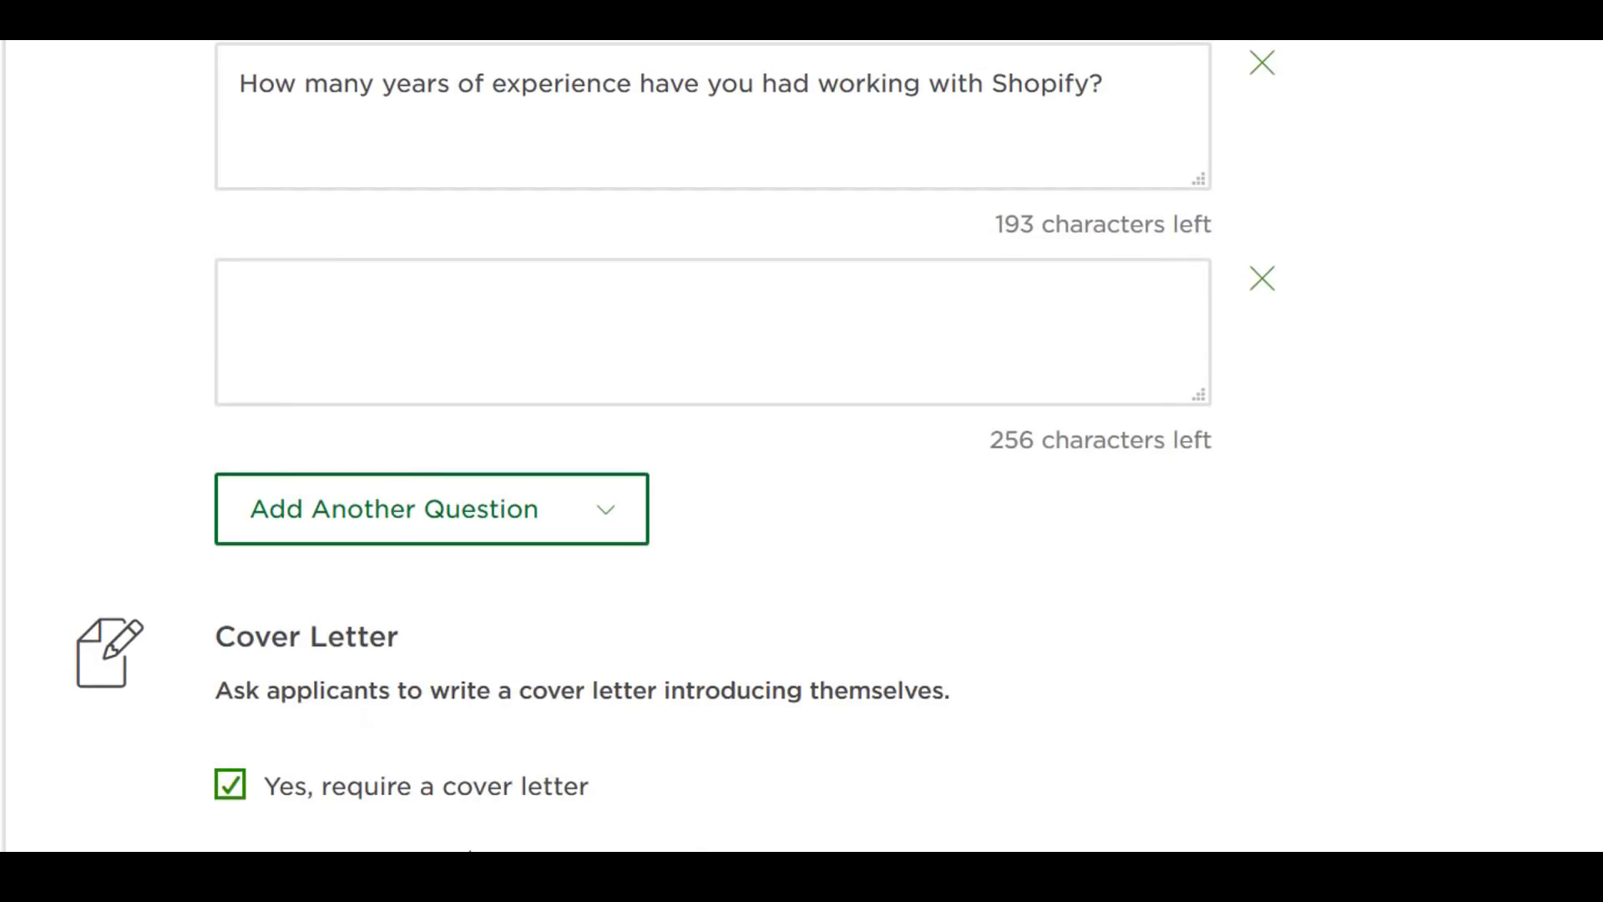
left_click(434, 346)
key("alt+Tab")
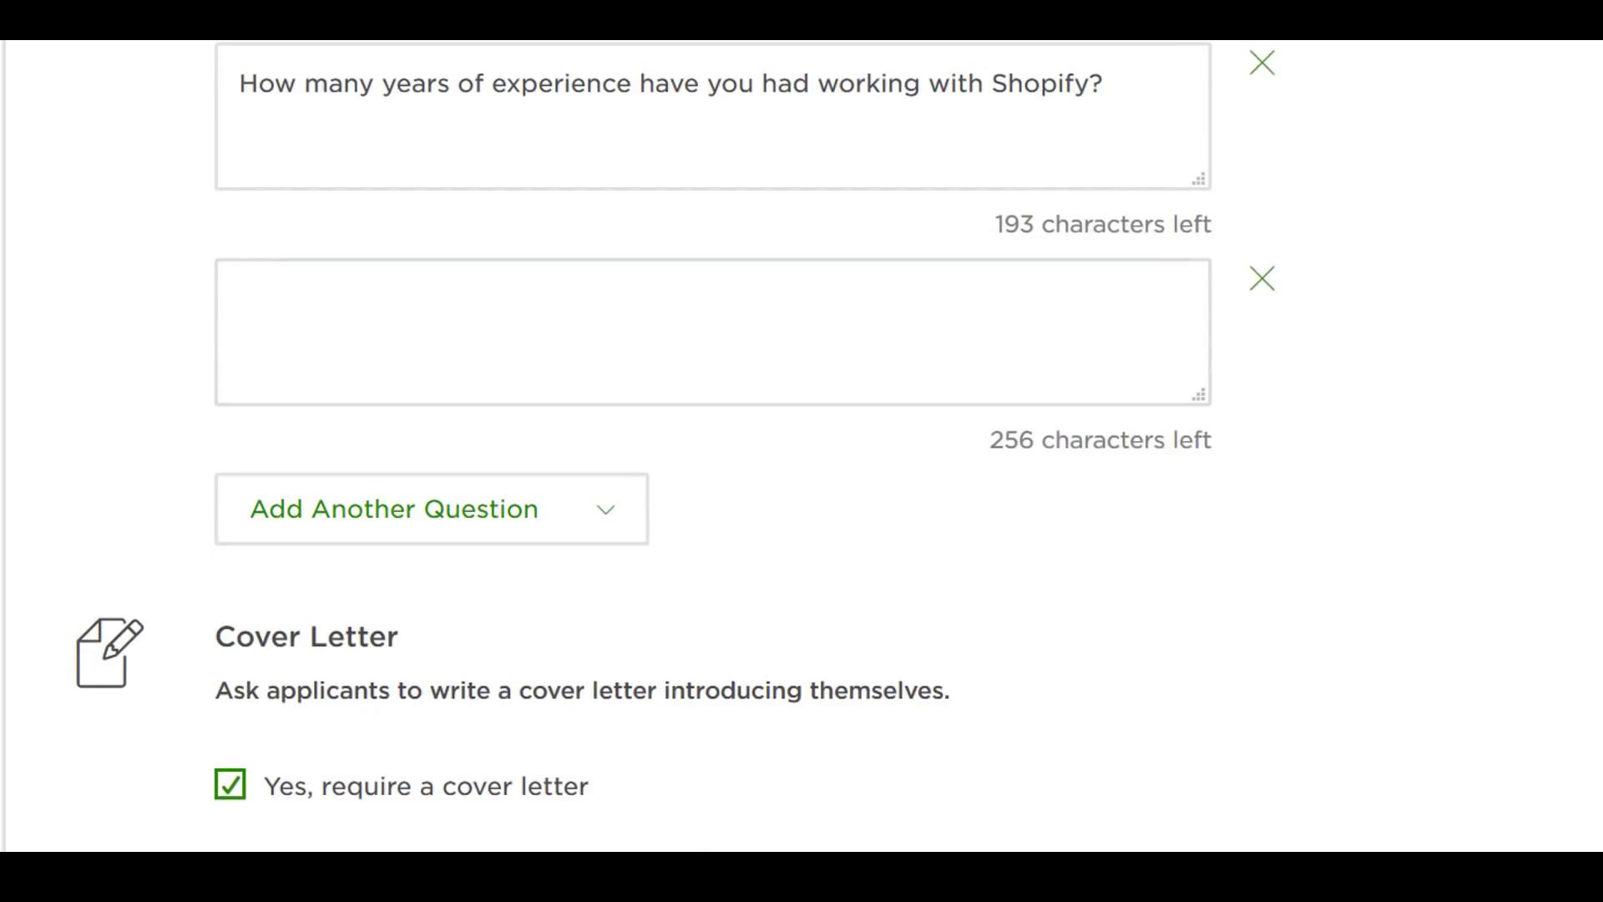
left_click(419, 358)
type("Do you have any questions about this role?")
left_click(34, 358)
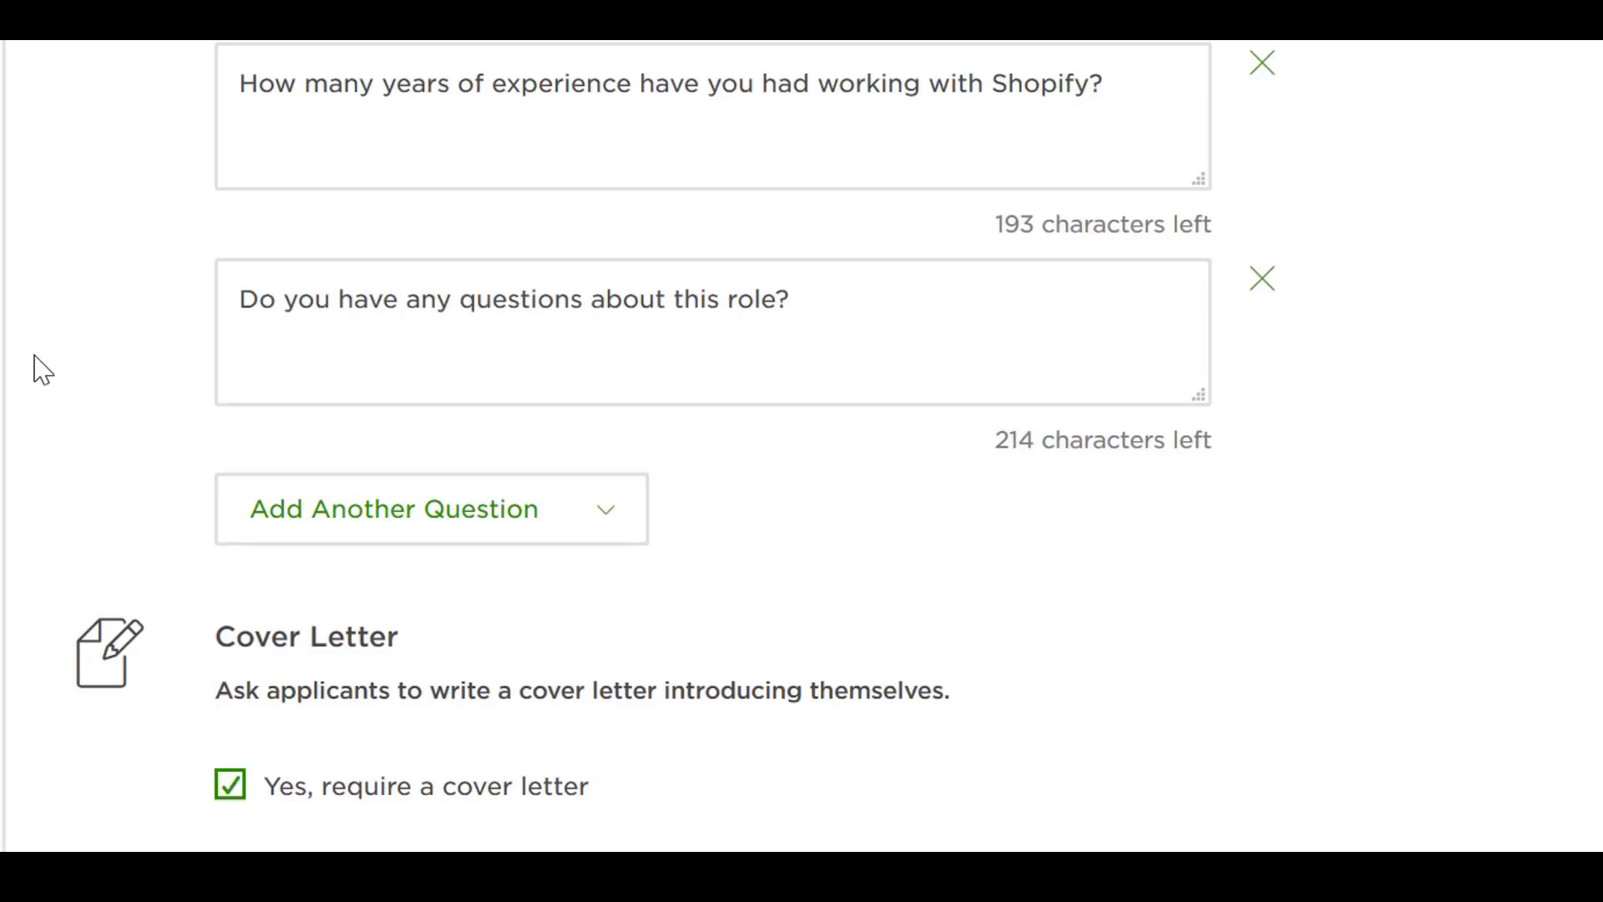
scroll(40, 367, "down", 5)
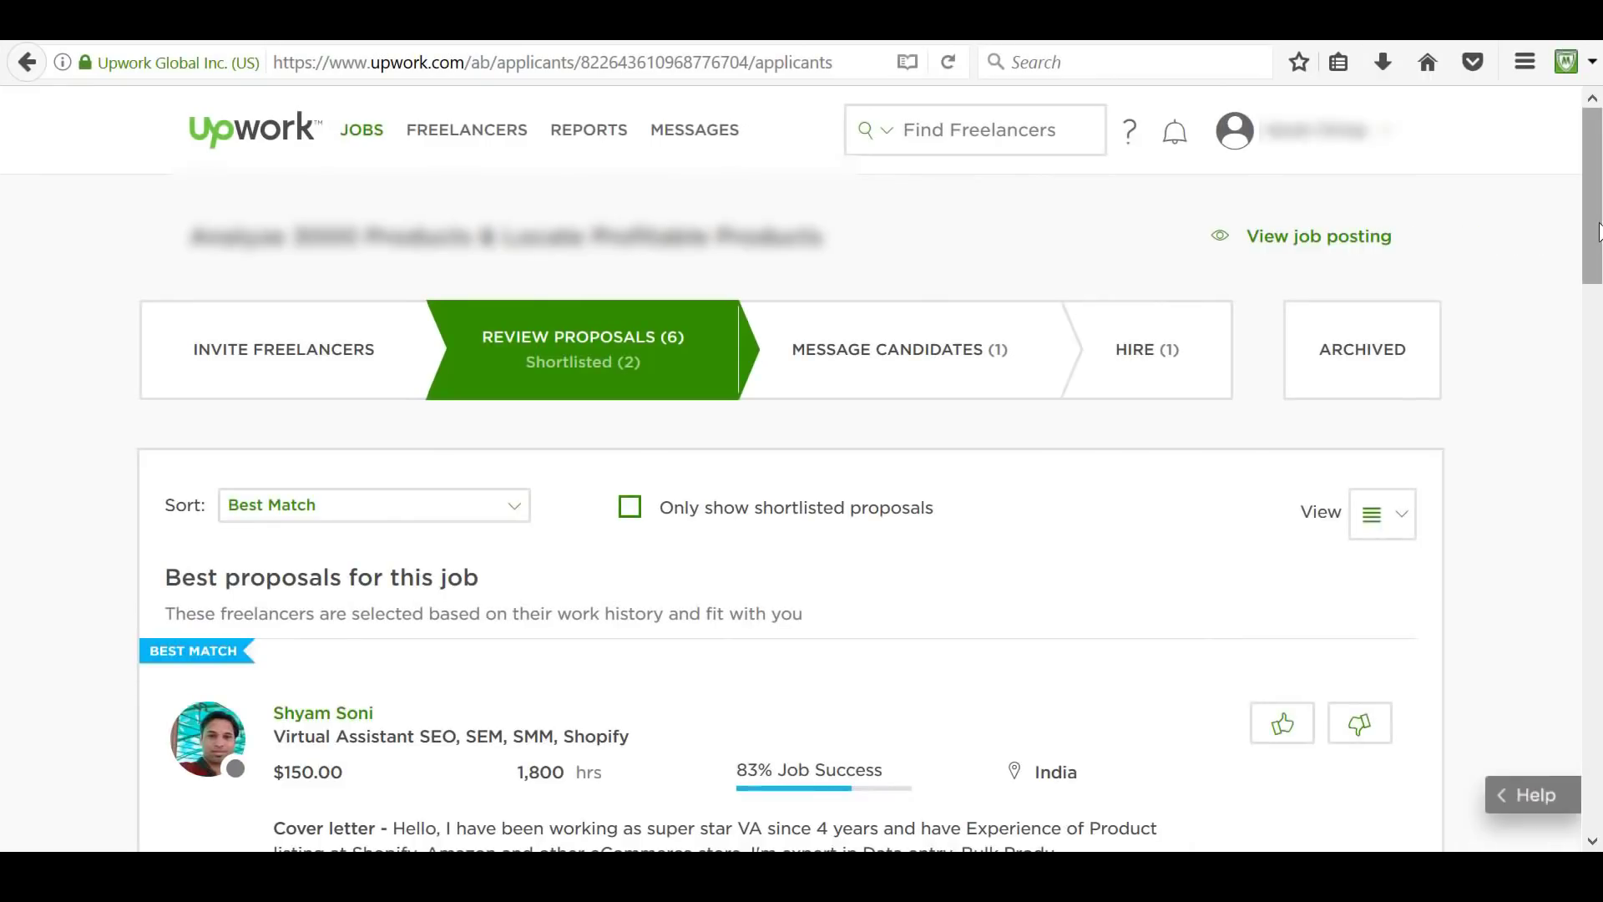
Step: Scroll through the Review Proposals list of applicants
left_click_drag(1598, 234, 1598, 270)
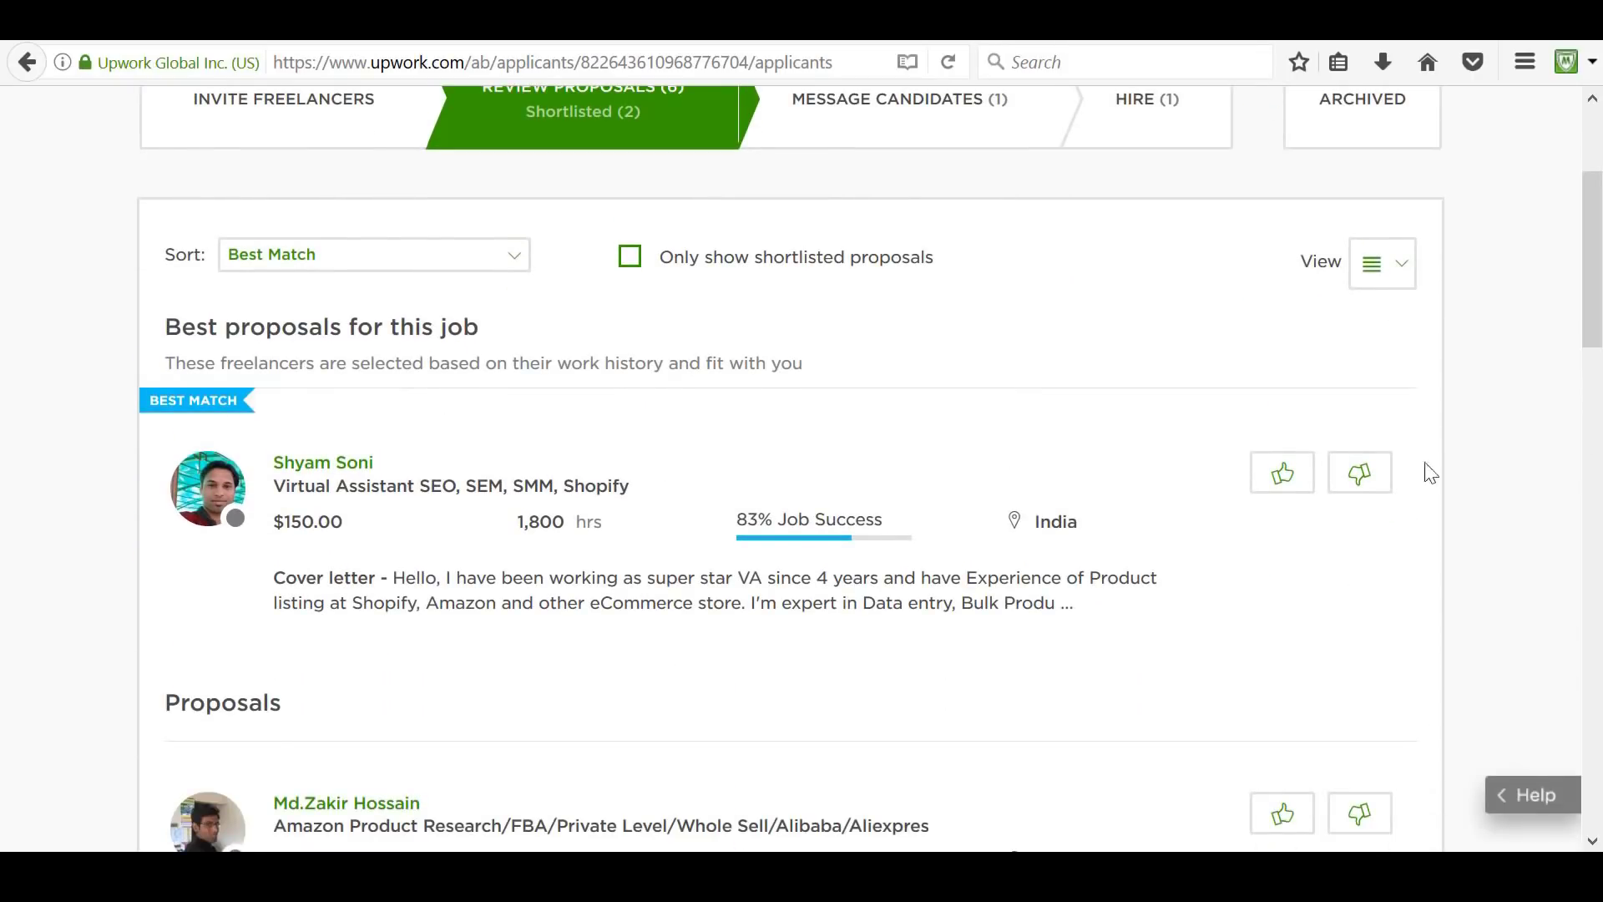
mouse_move(1007, 482)
left_click(1142, 516)
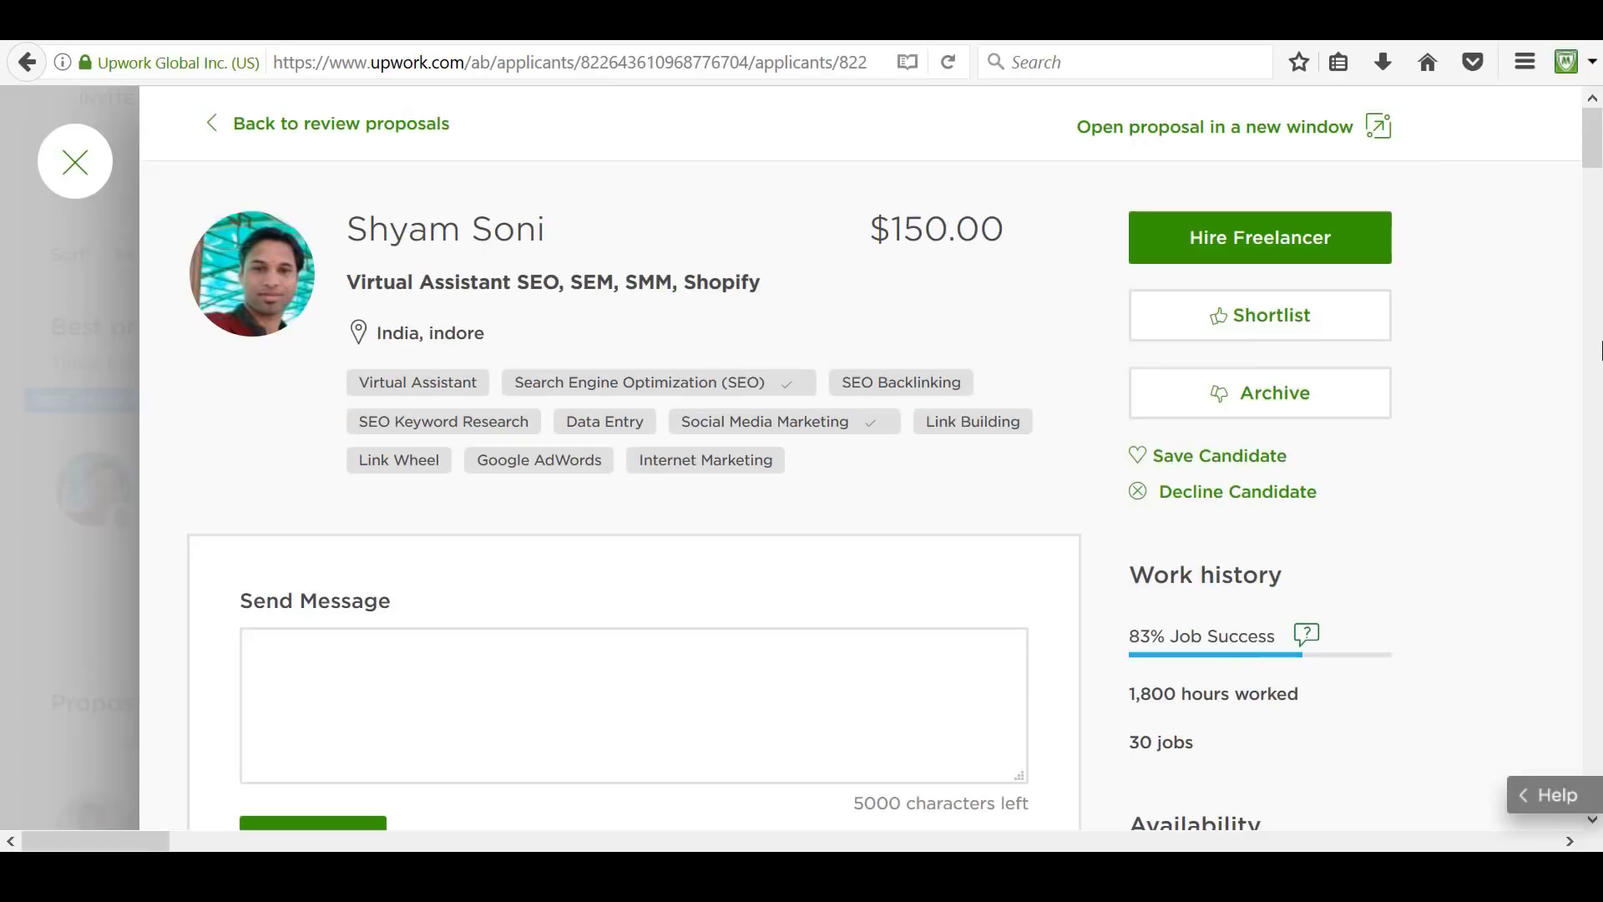
left_click_drag(1592, 137, 1592, 194)
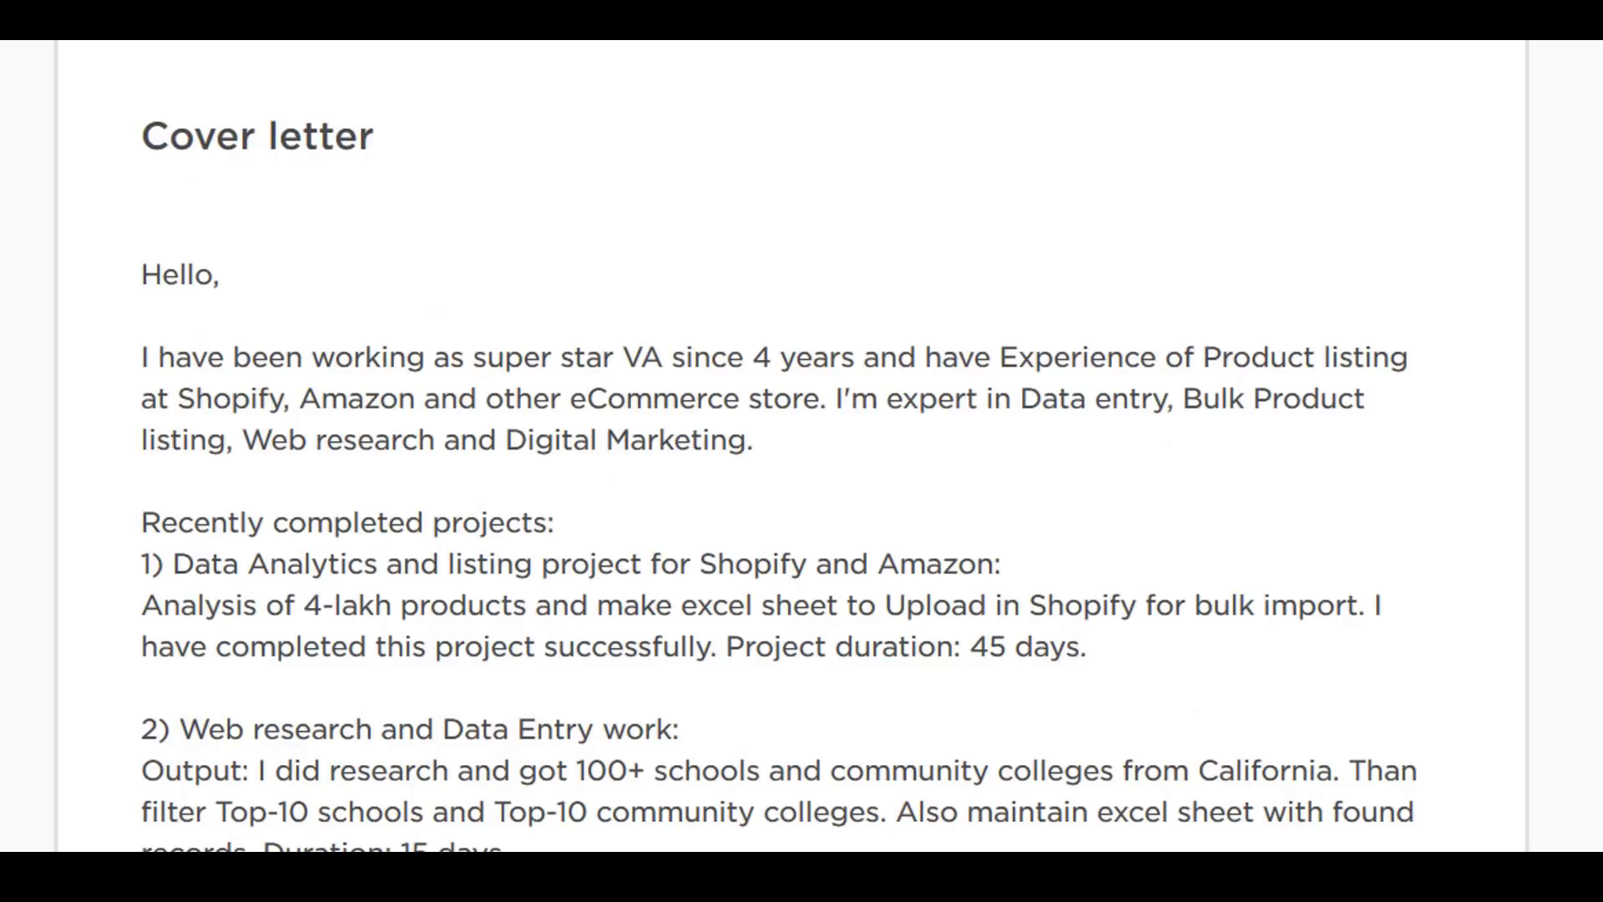
left_click_drag(1593, 221, 1599, 413)
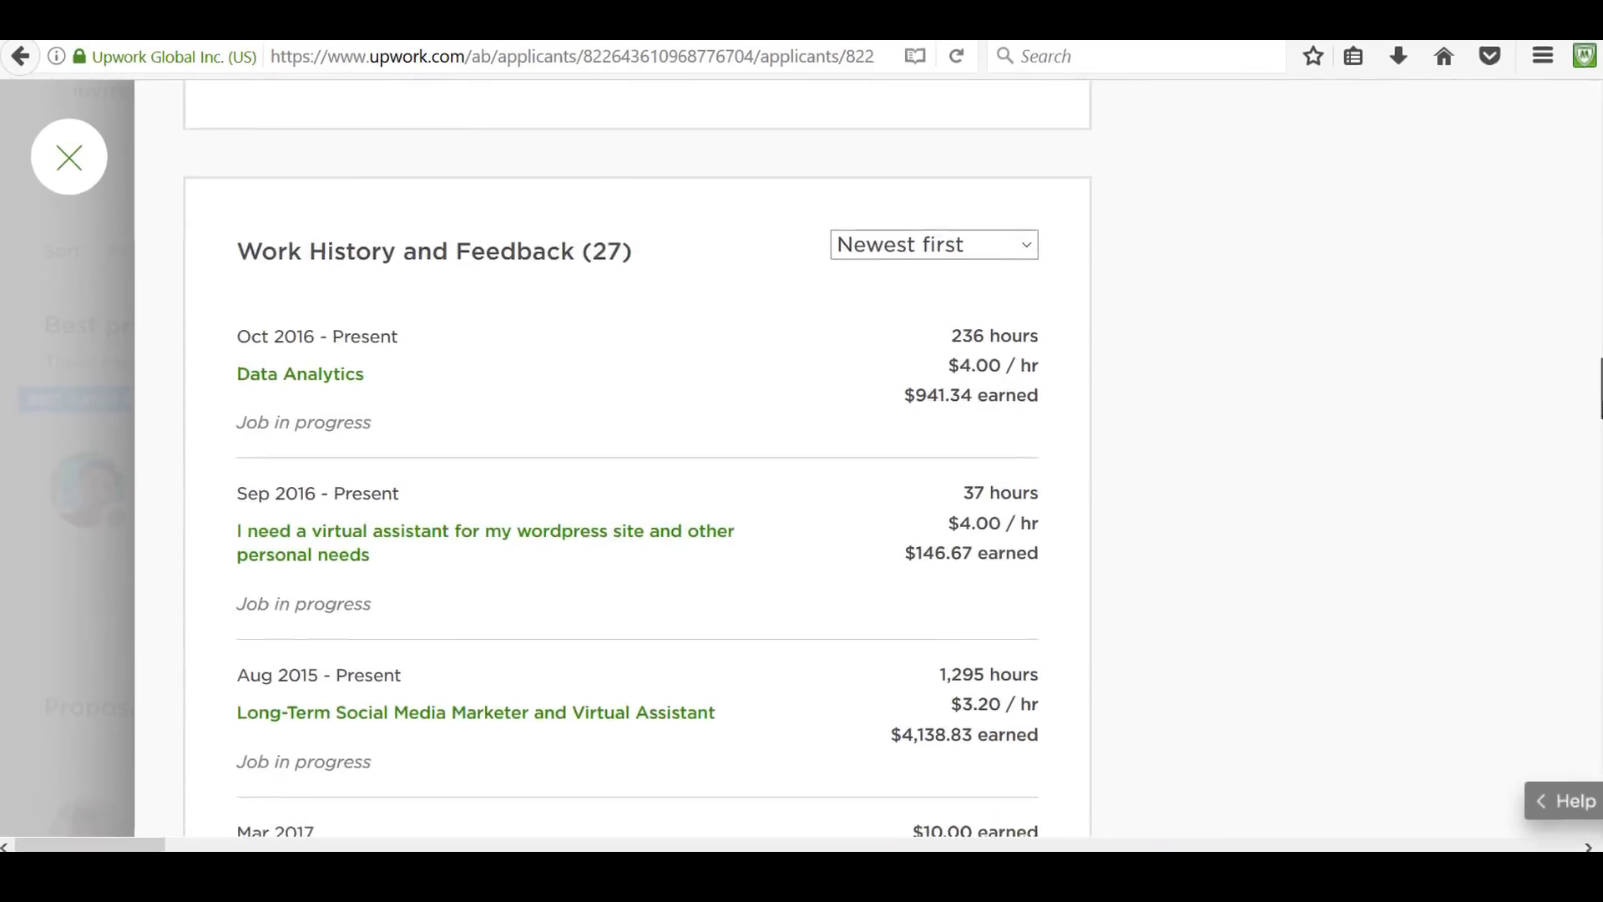
left_click_drag(1591, 414, 1596, 628)
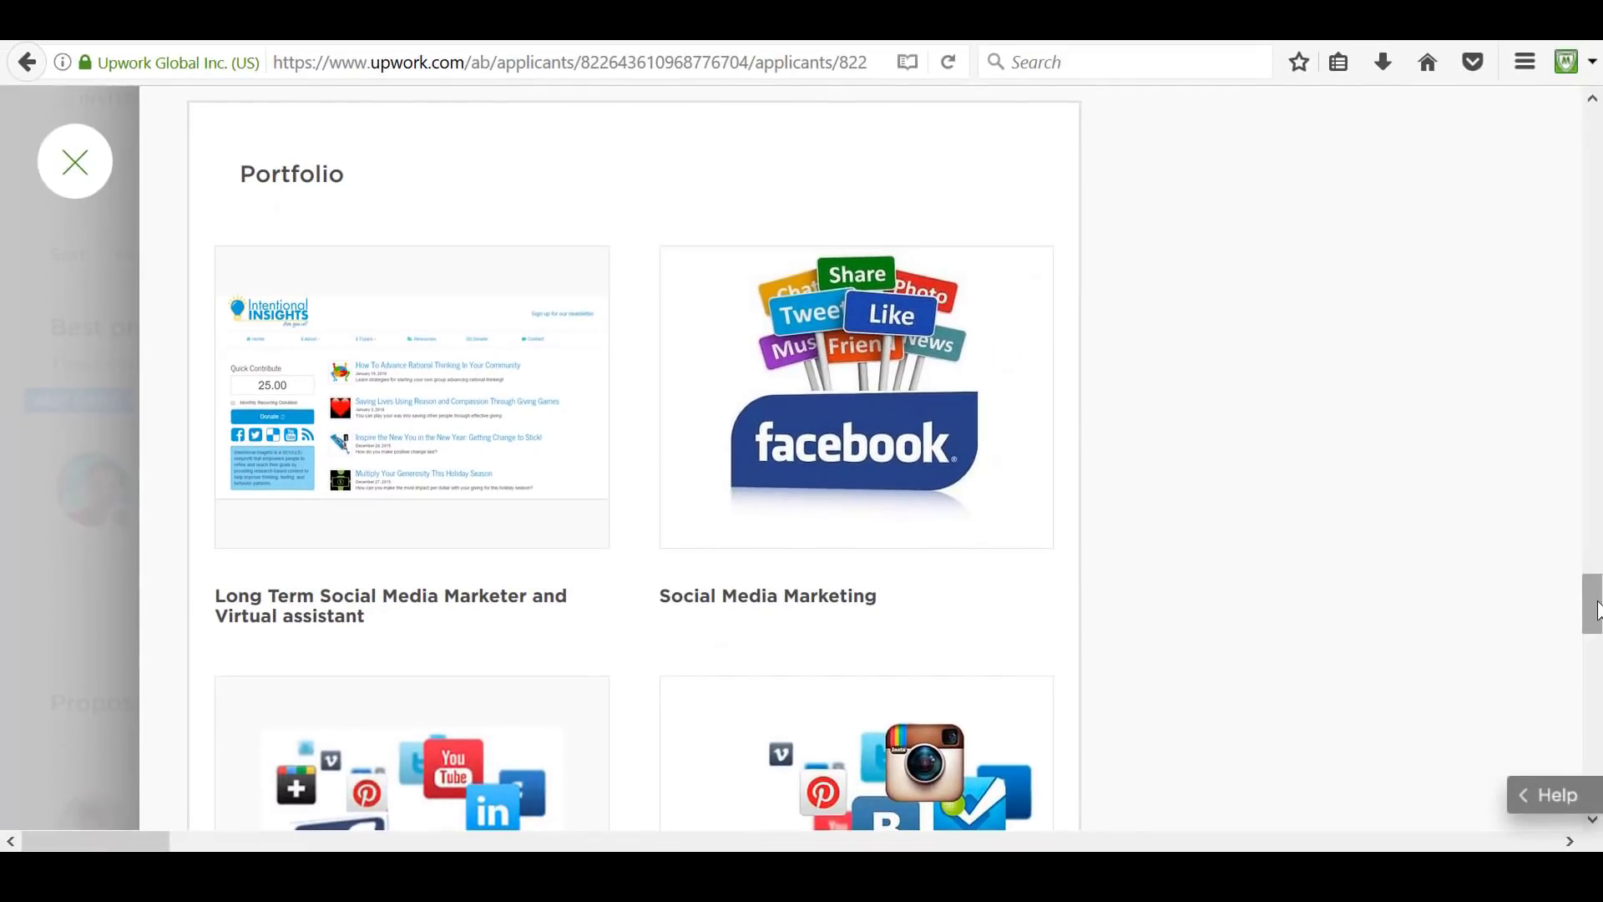
left_click_drag(1597, 610, 1597, 684)
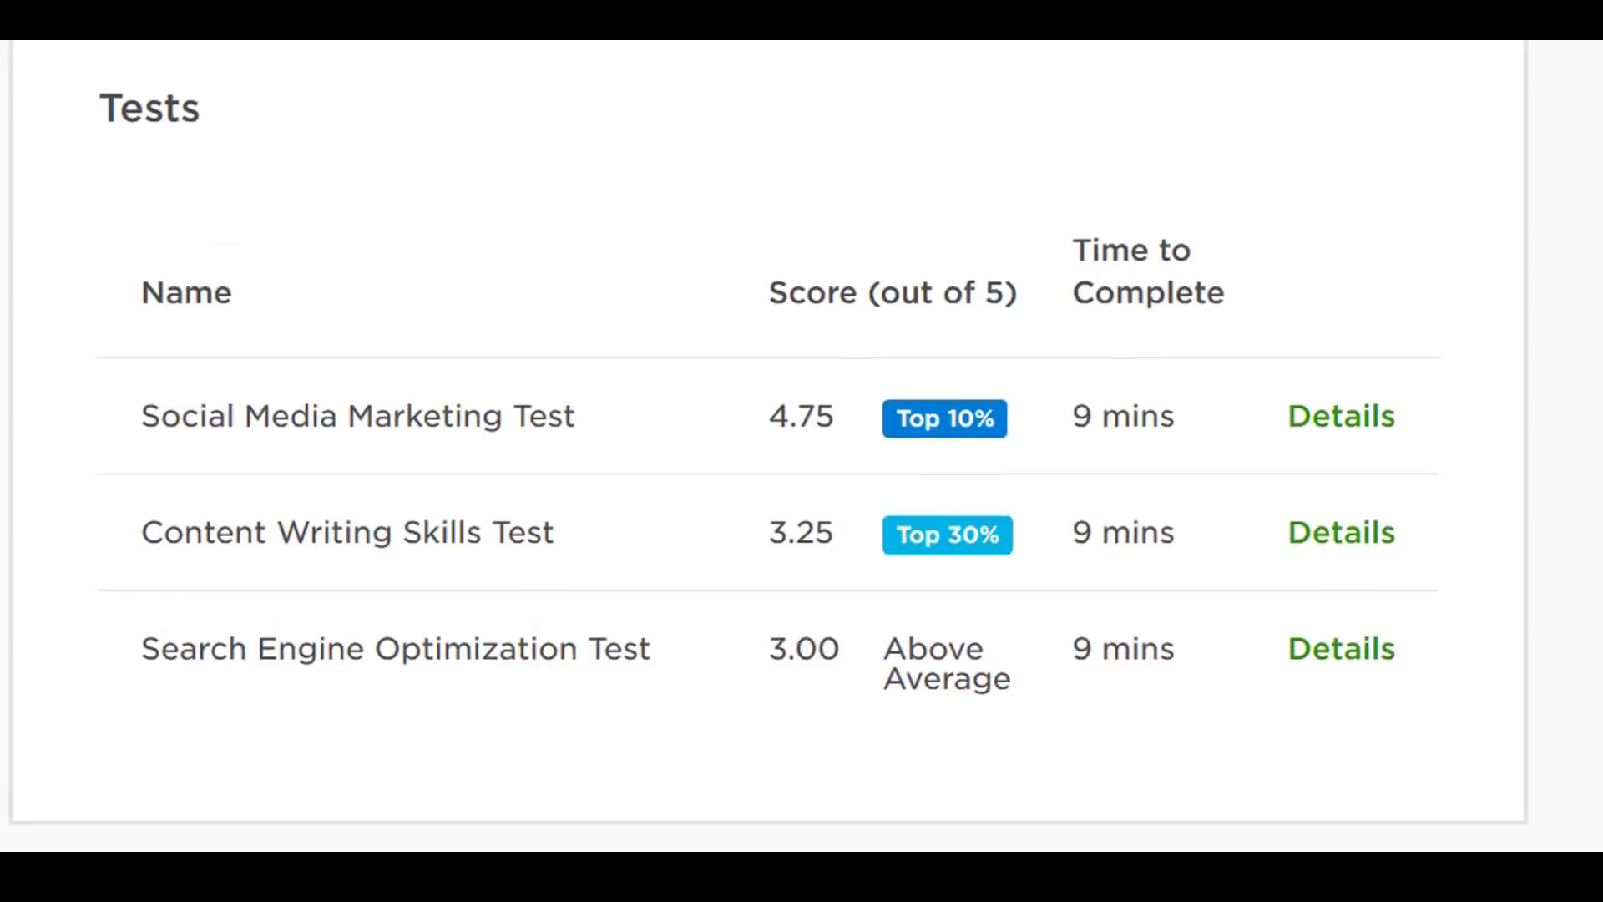
left_click_drag(1597, 691, 1597, 752)
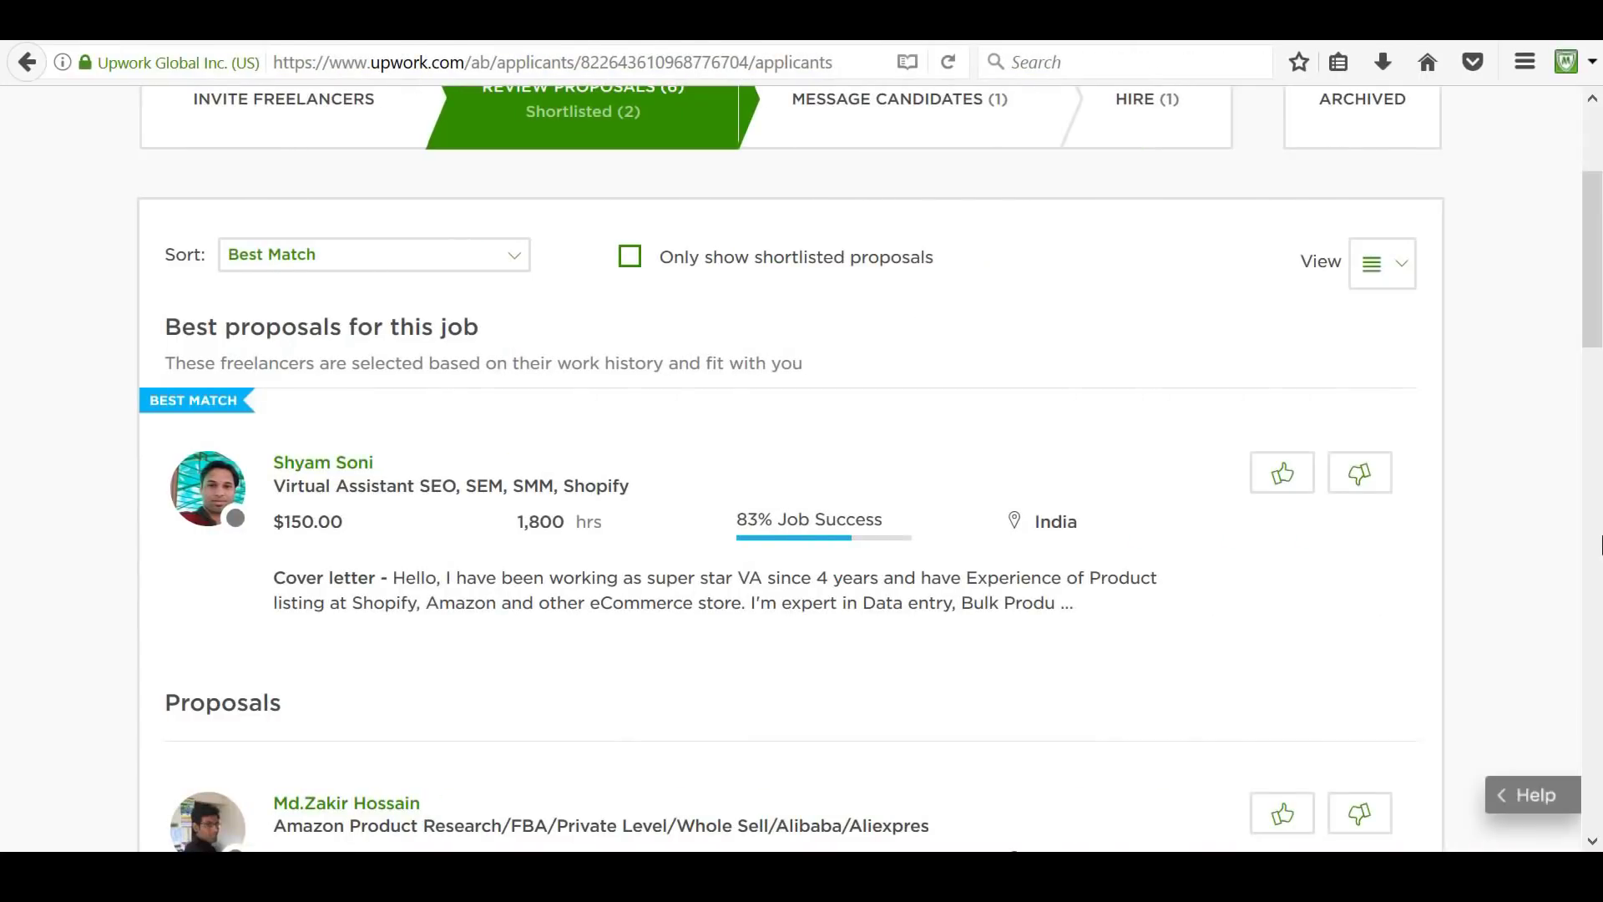
mouse_move(1291, 602)
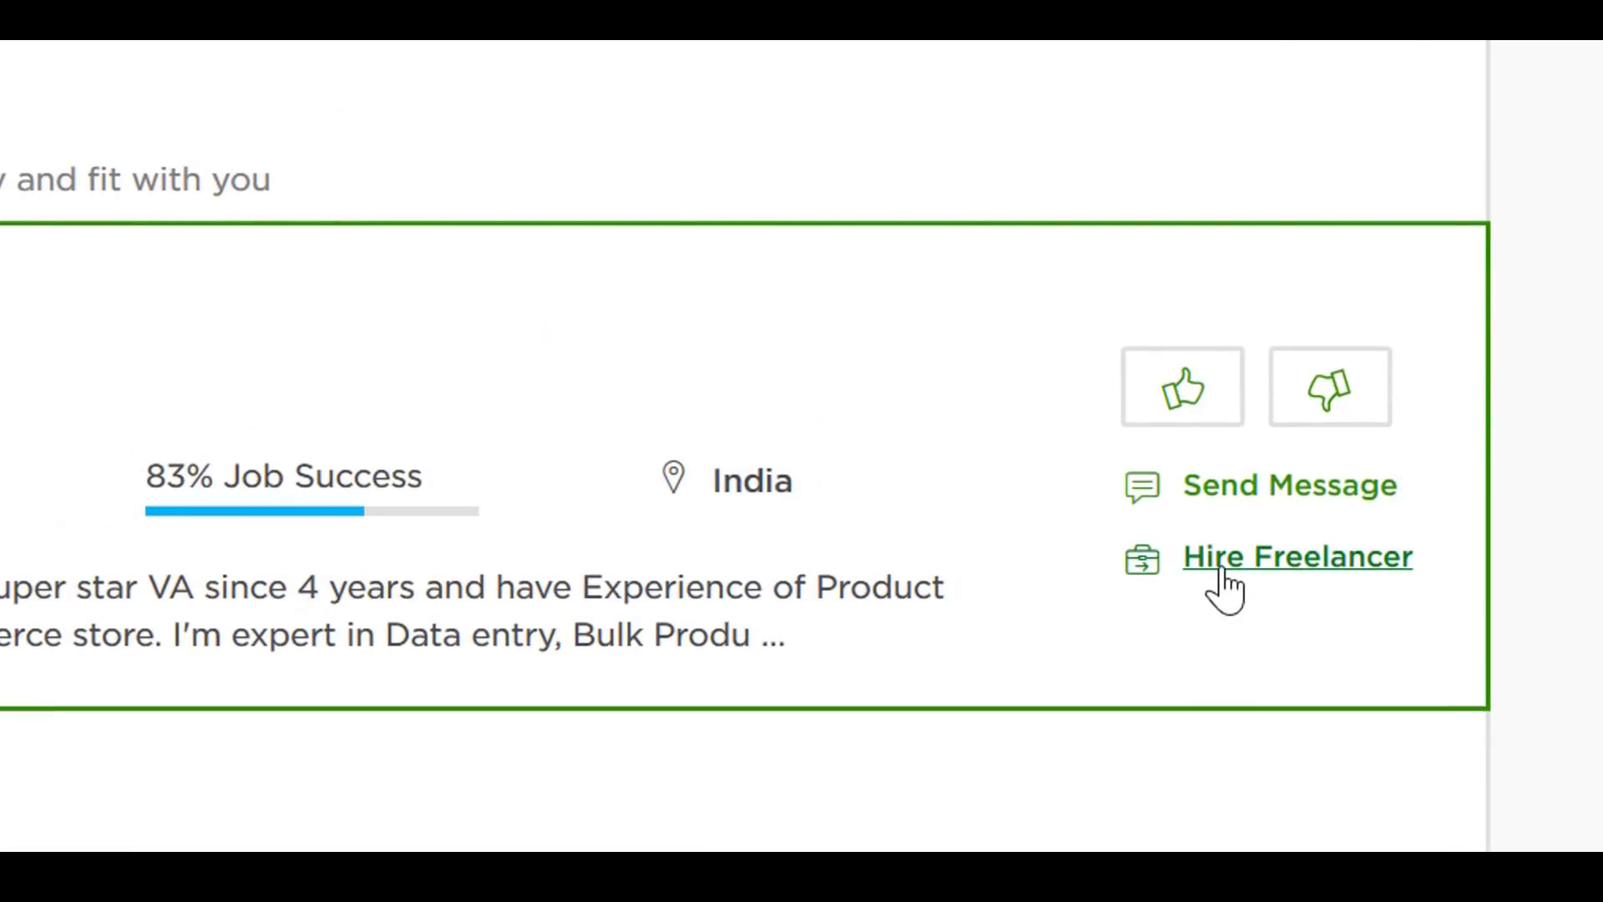
Step: Start a hiring offer for the top applicant and make the contract budget editable
left_click(1219, 571)
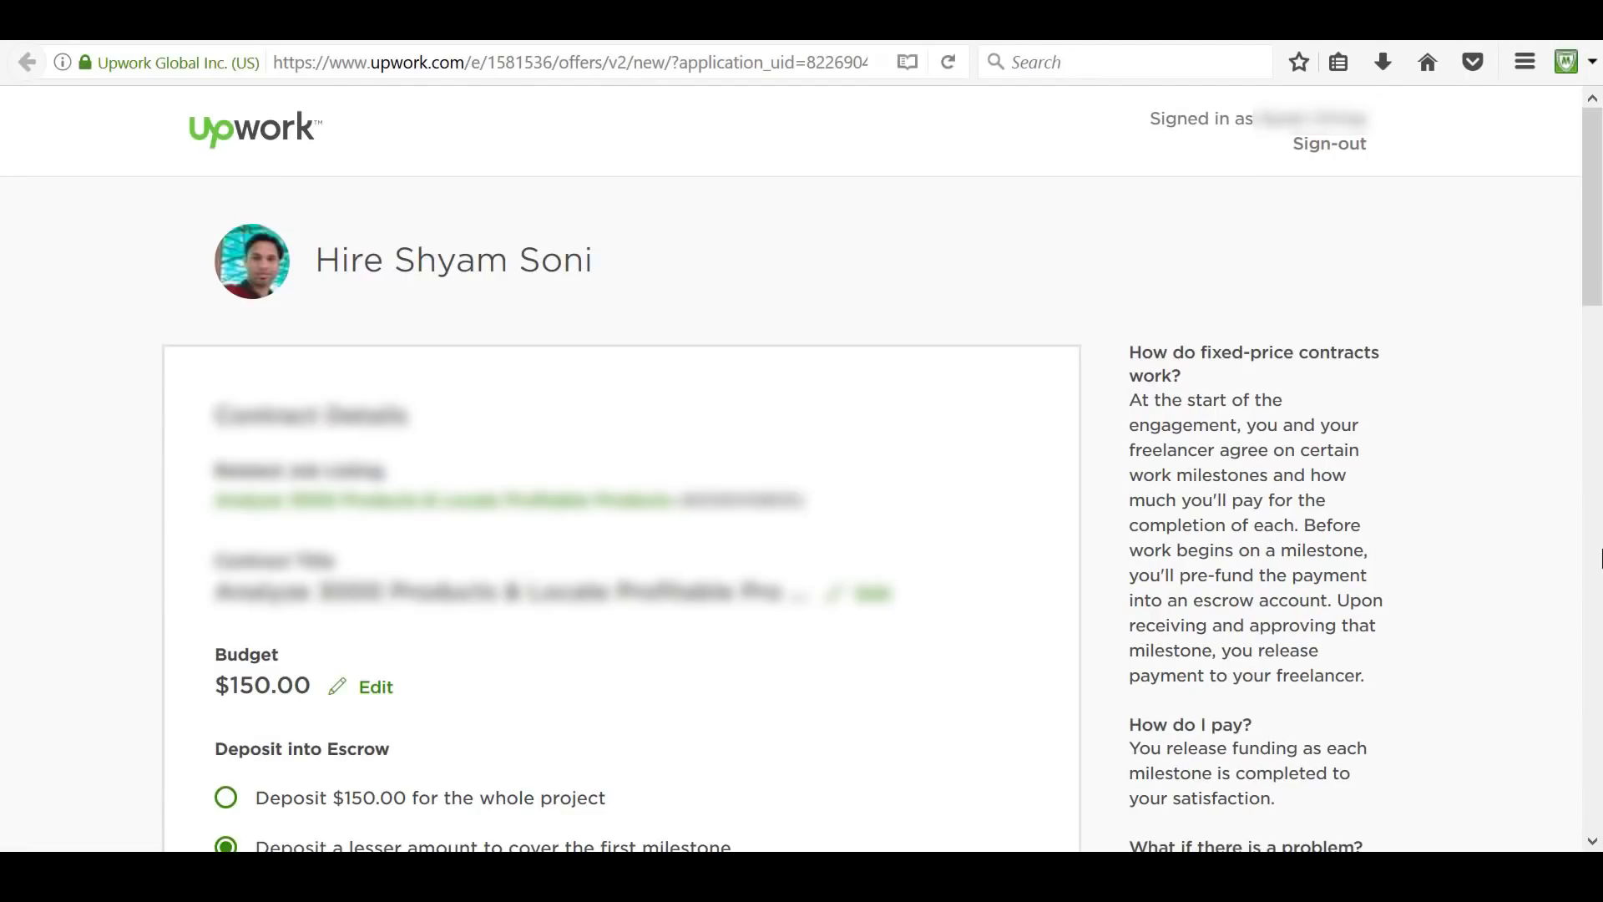
left_click_drag(1595, 280, 1595, 357)
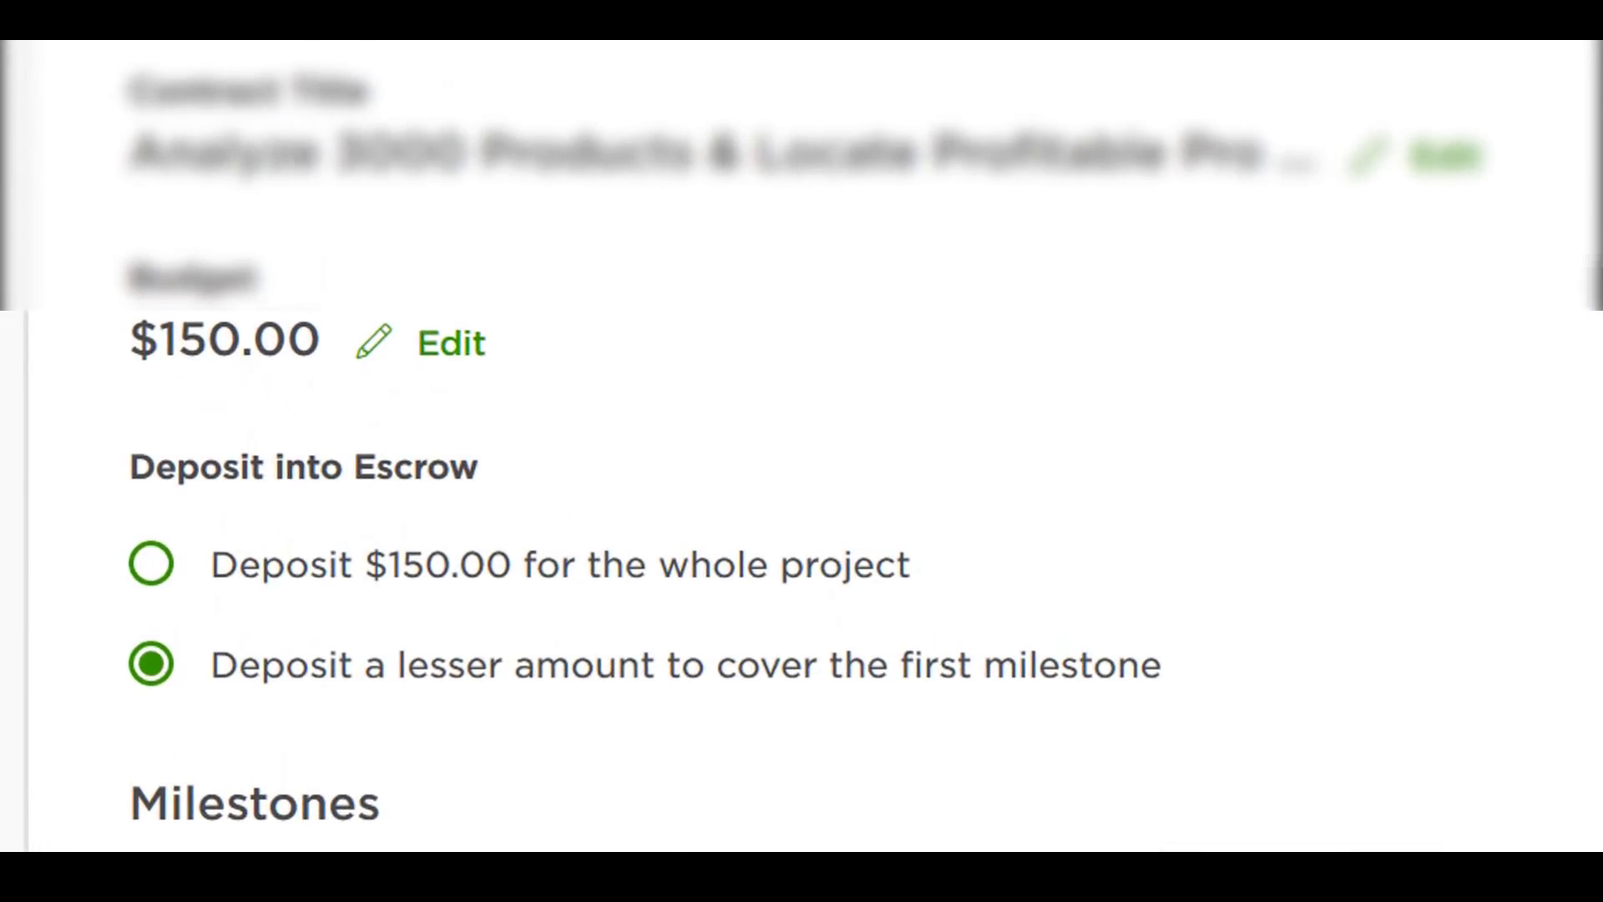
left_click(455, 349)
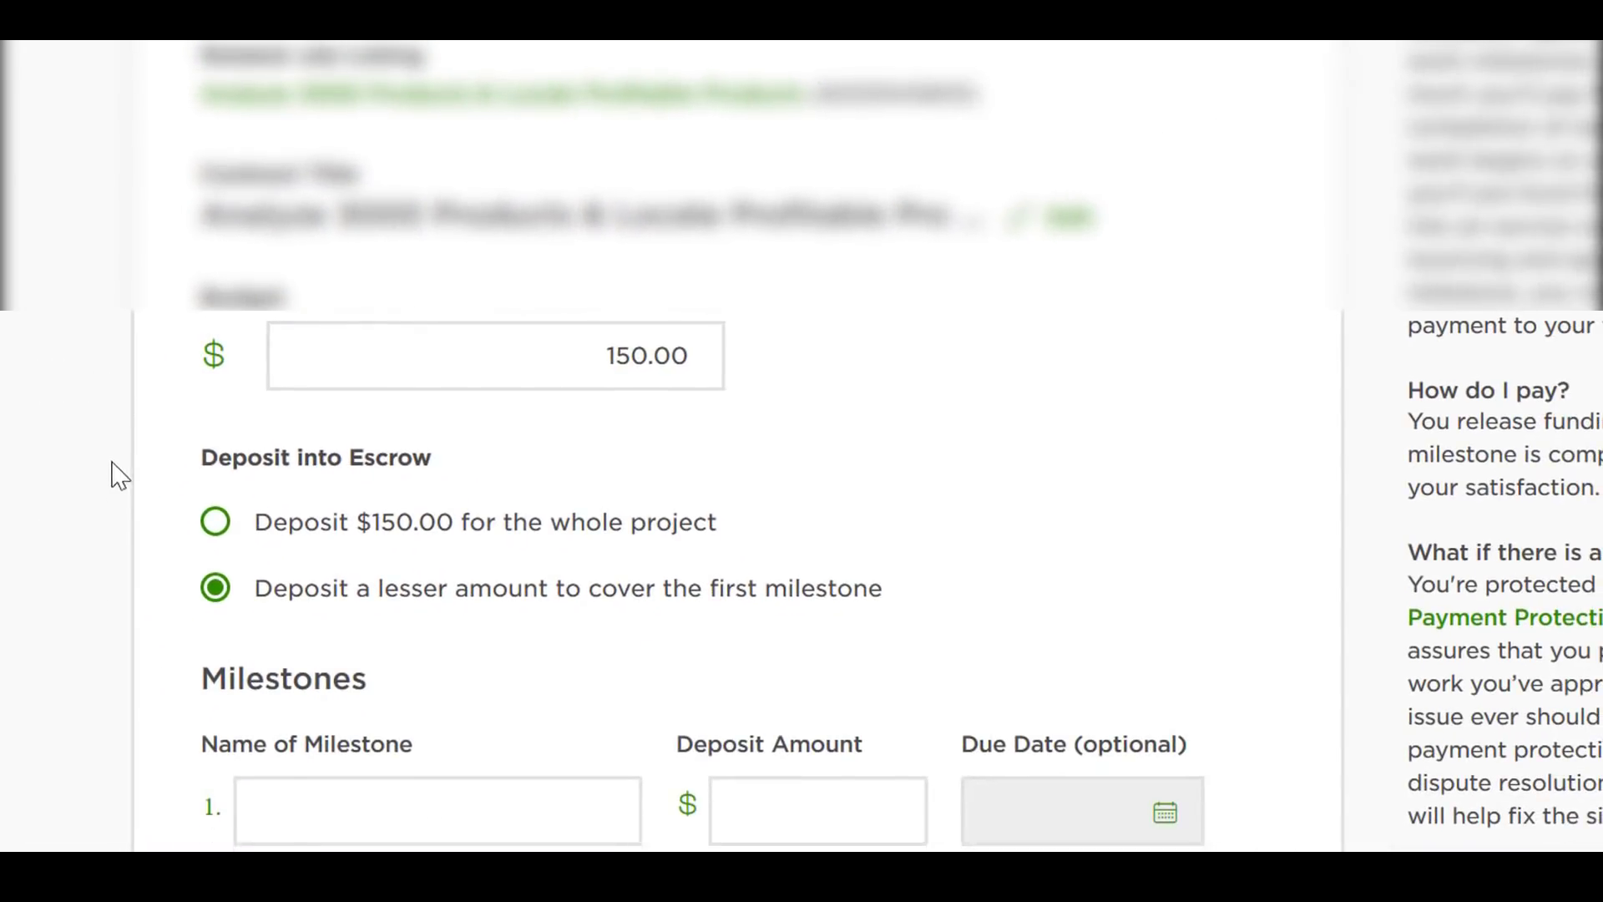
scroll(734, 502, "down", 5)
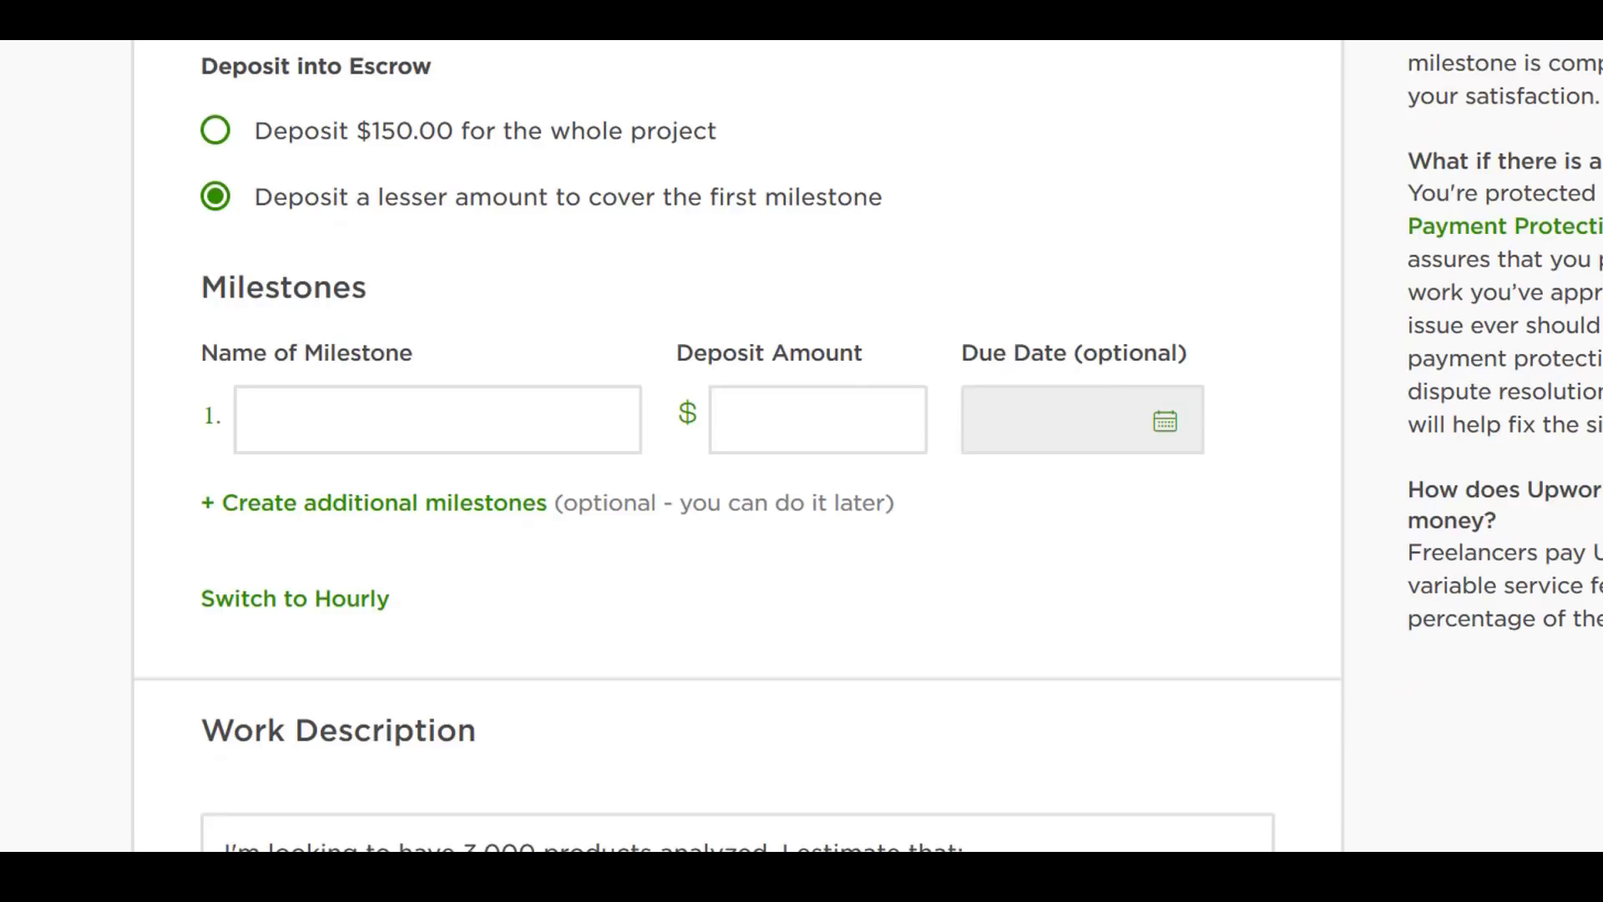
Step: Add milestones '1500 products analyzed' and '3000 products analyzed', each with a 75 deposit
left_click(430, 434)
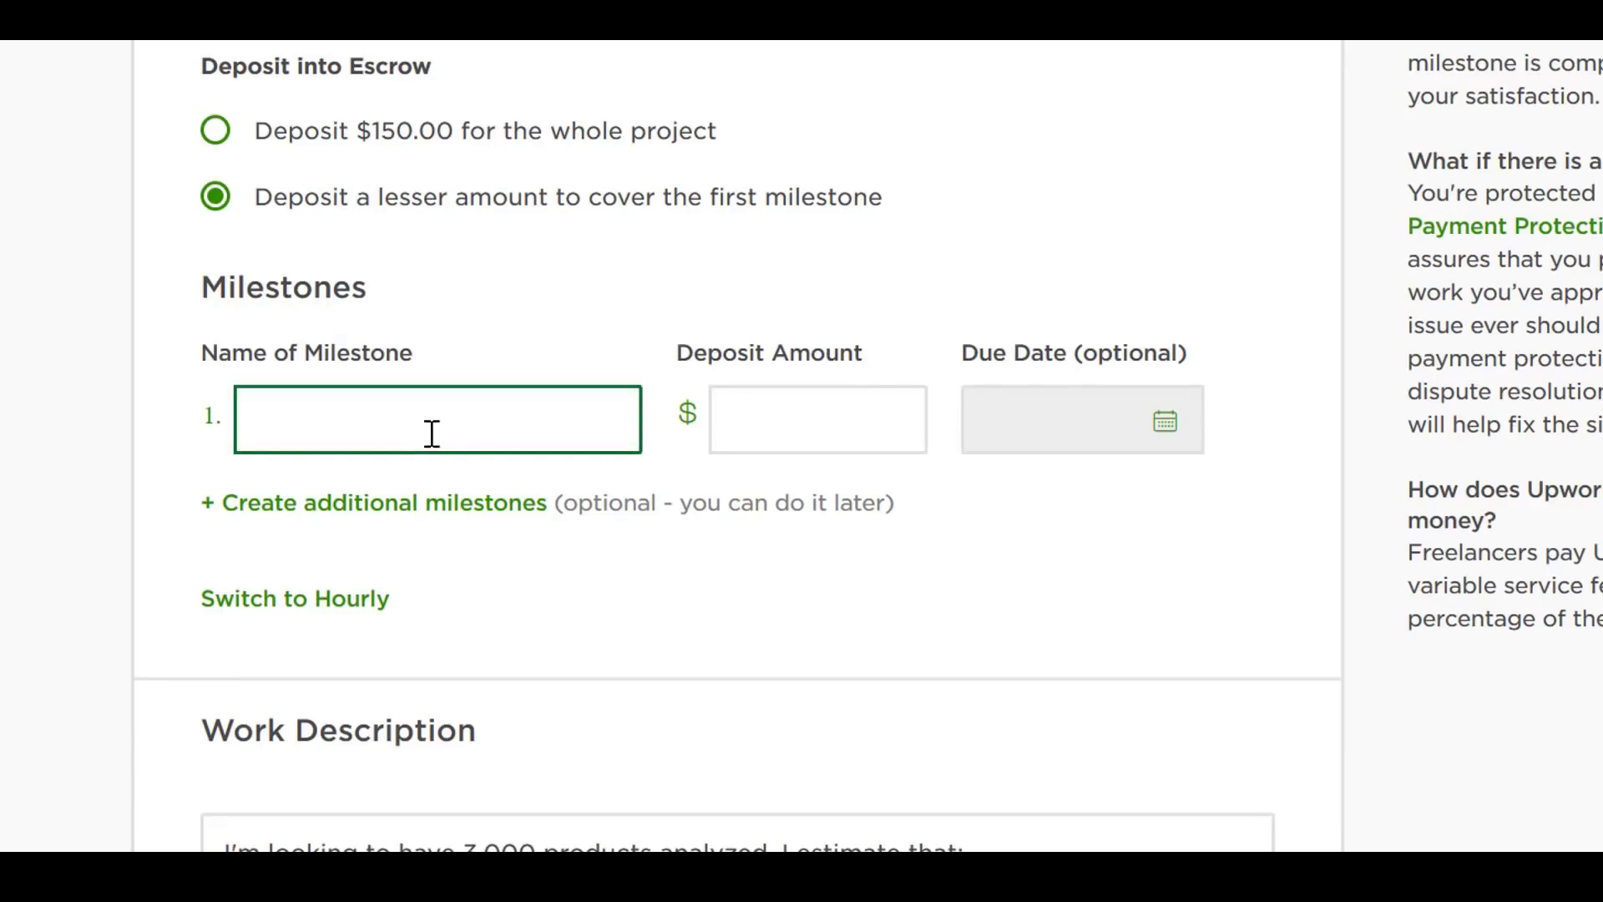
type("1500 produc")
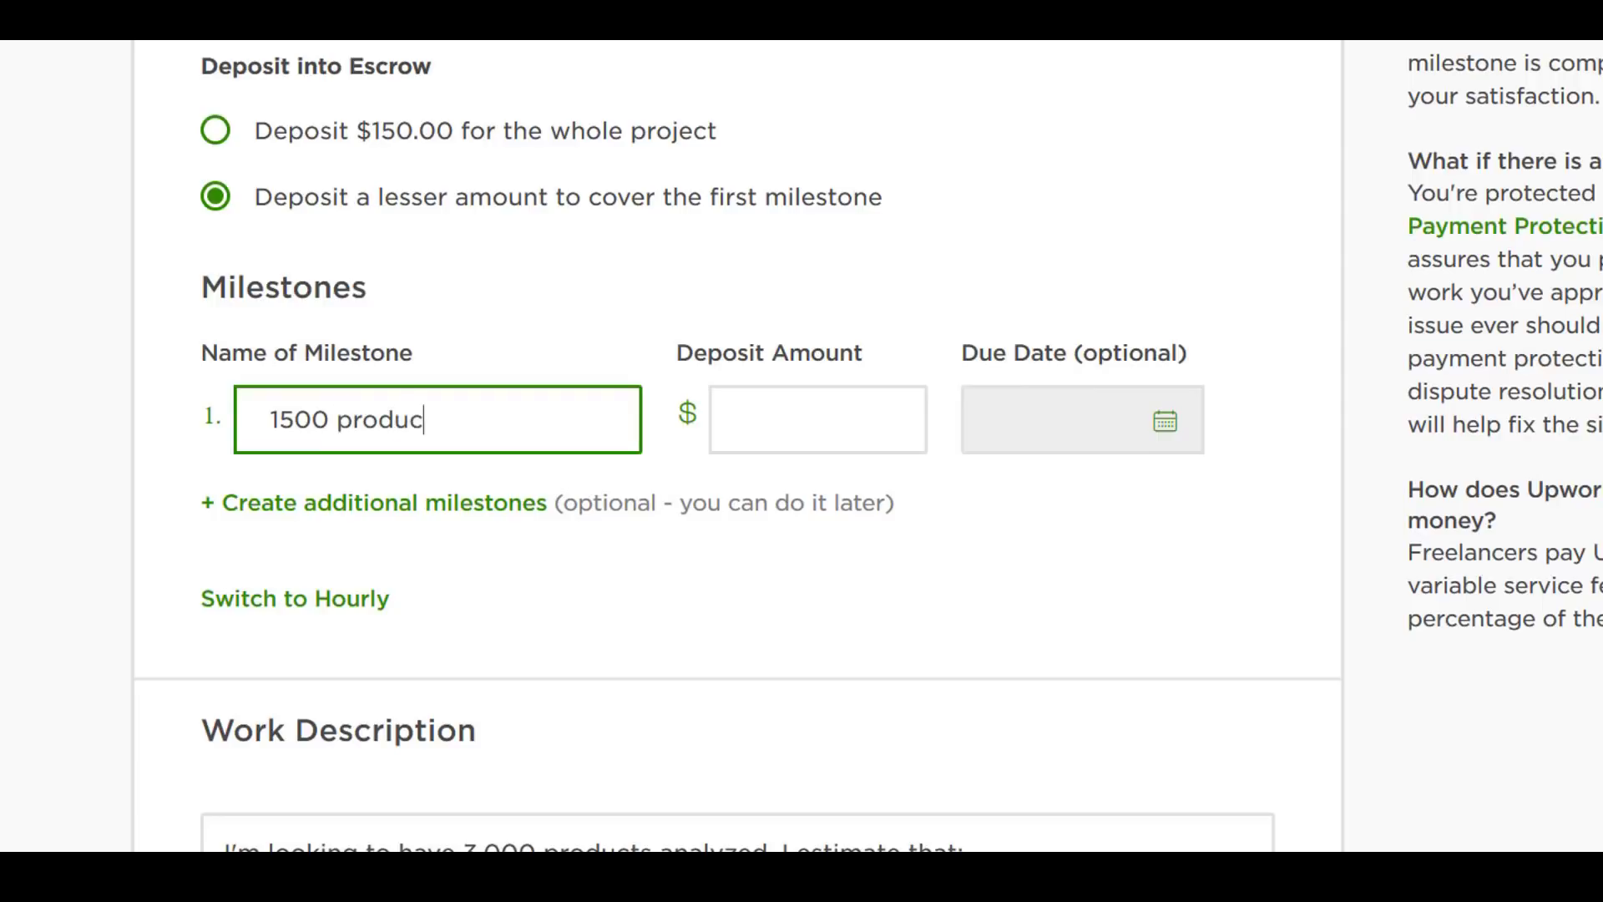
type("ts analyzed")
left_click(759, 424)
type("75")
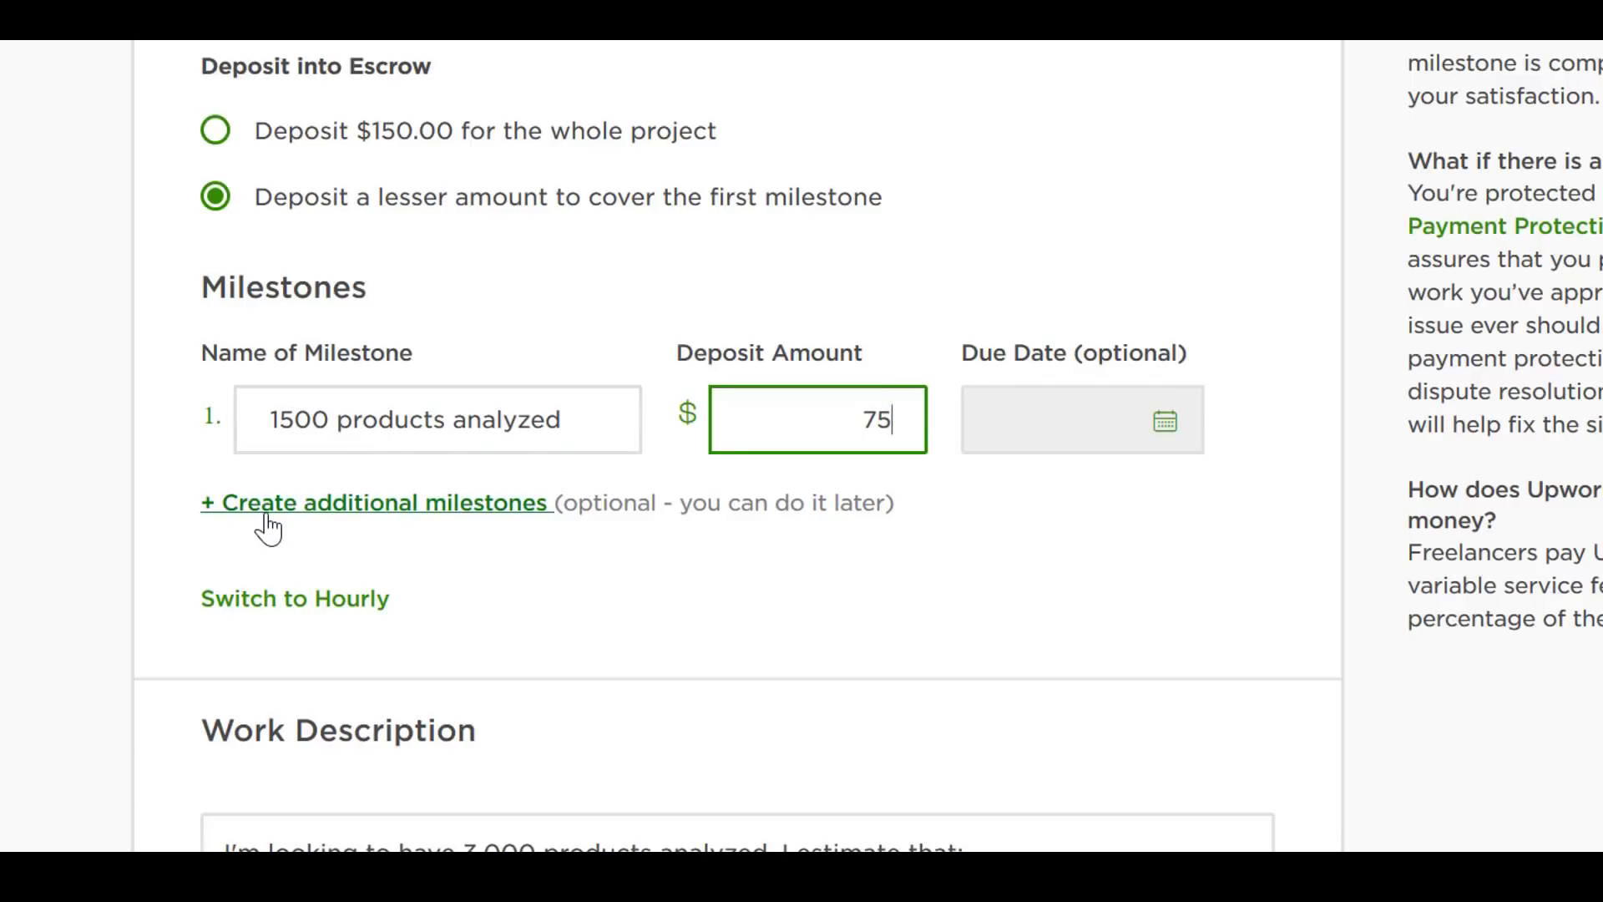
left_click(251, 504)
type("30")
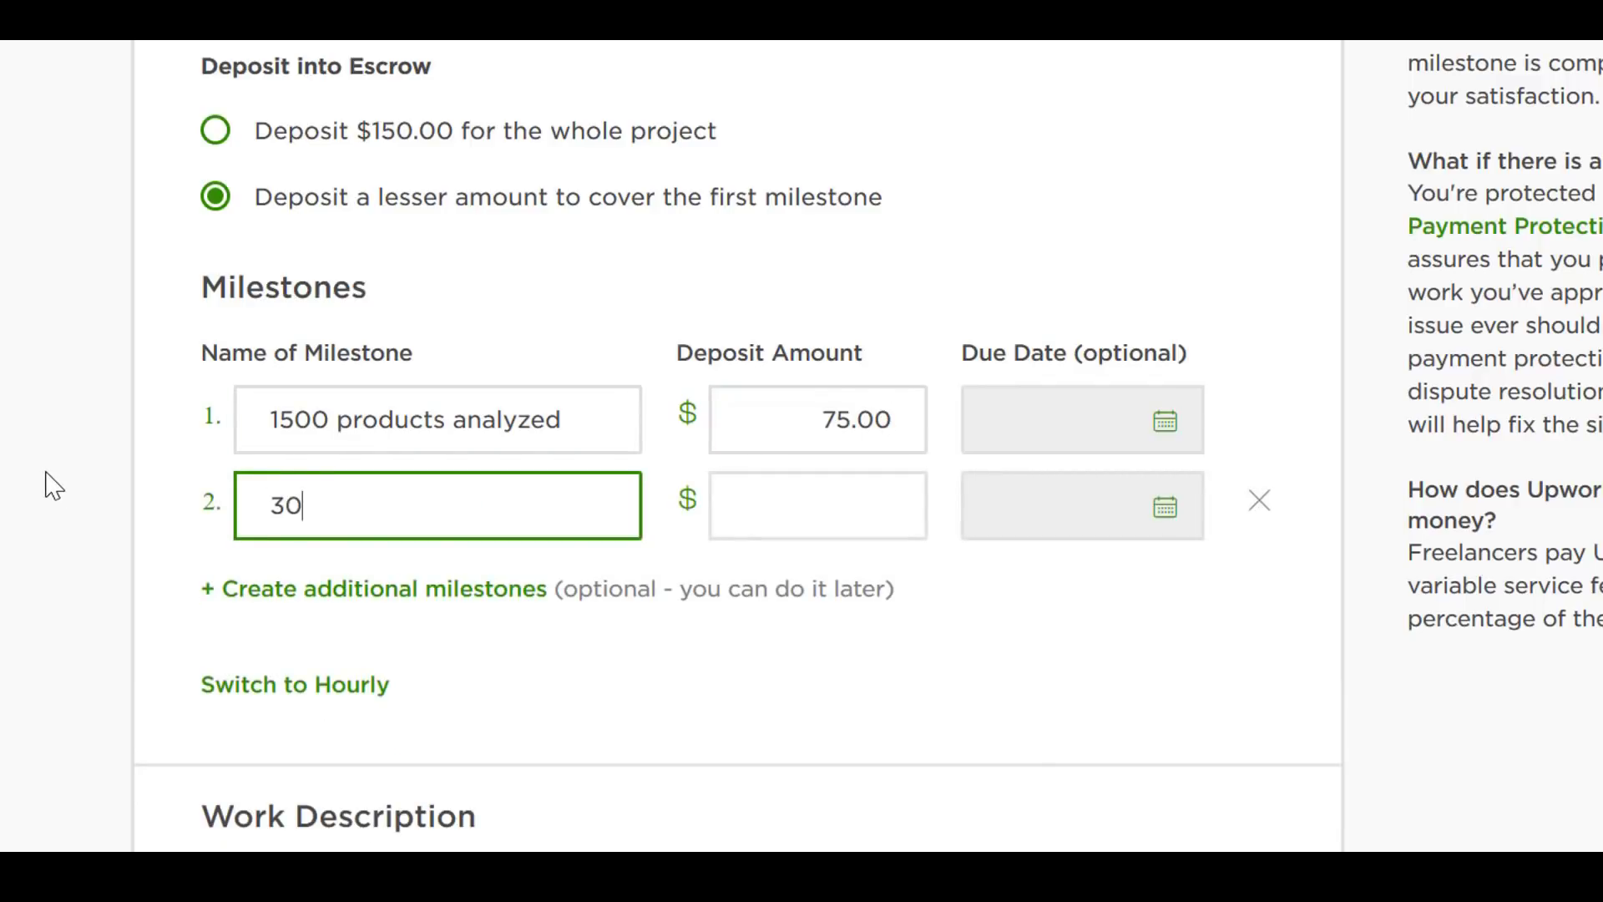
type("00 products analyzed")
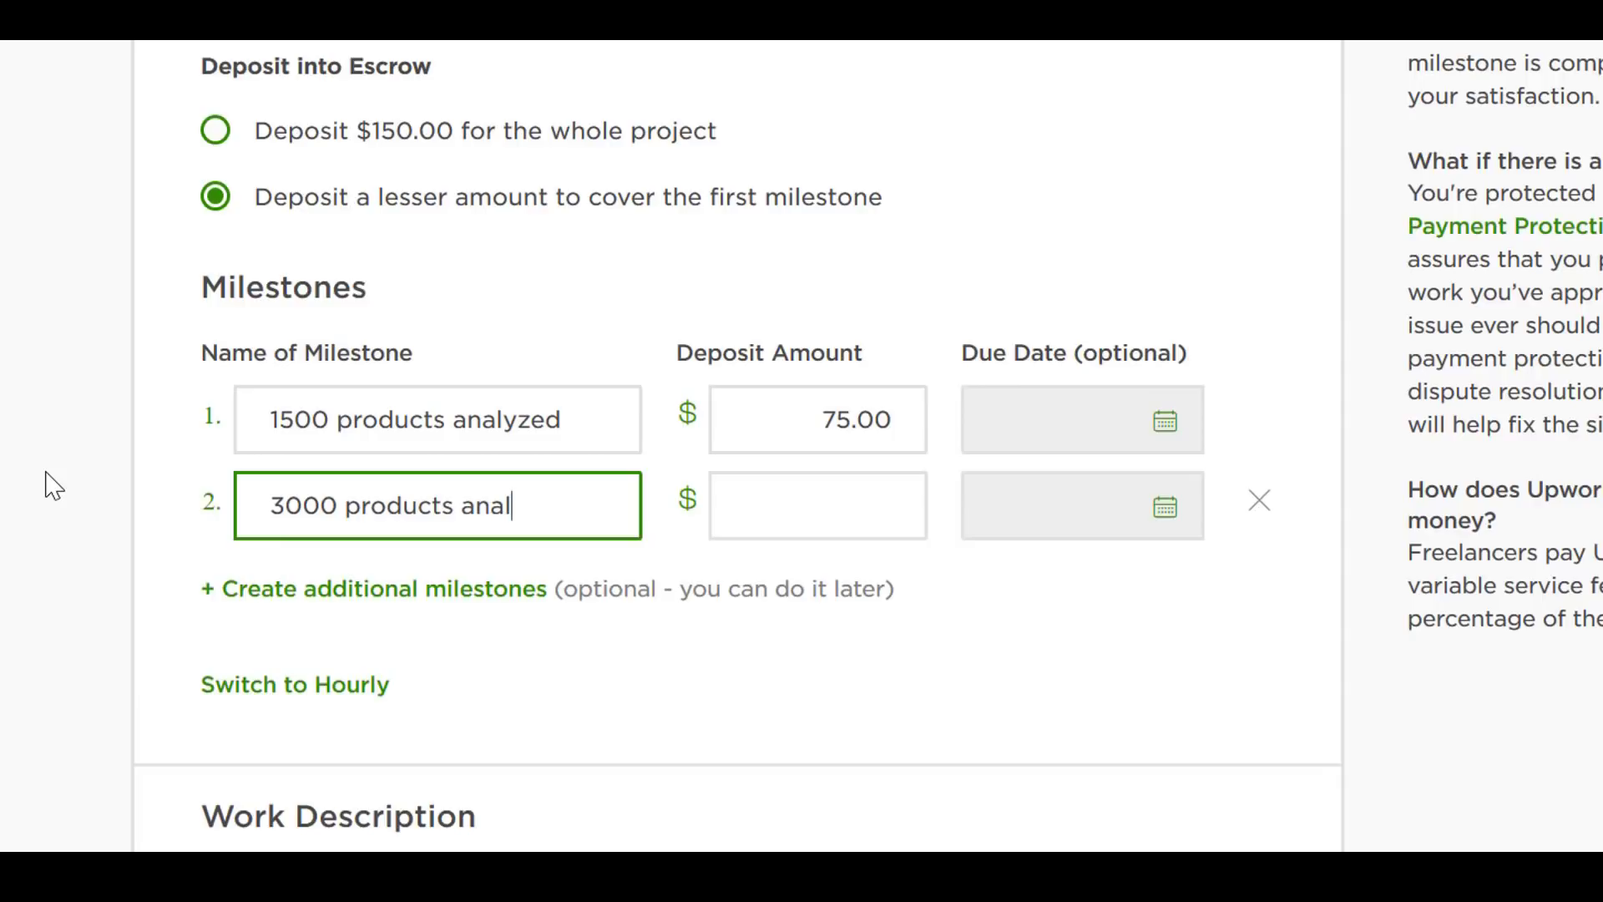
left_click(824, 512)
type("75")
left_click(62, 462)
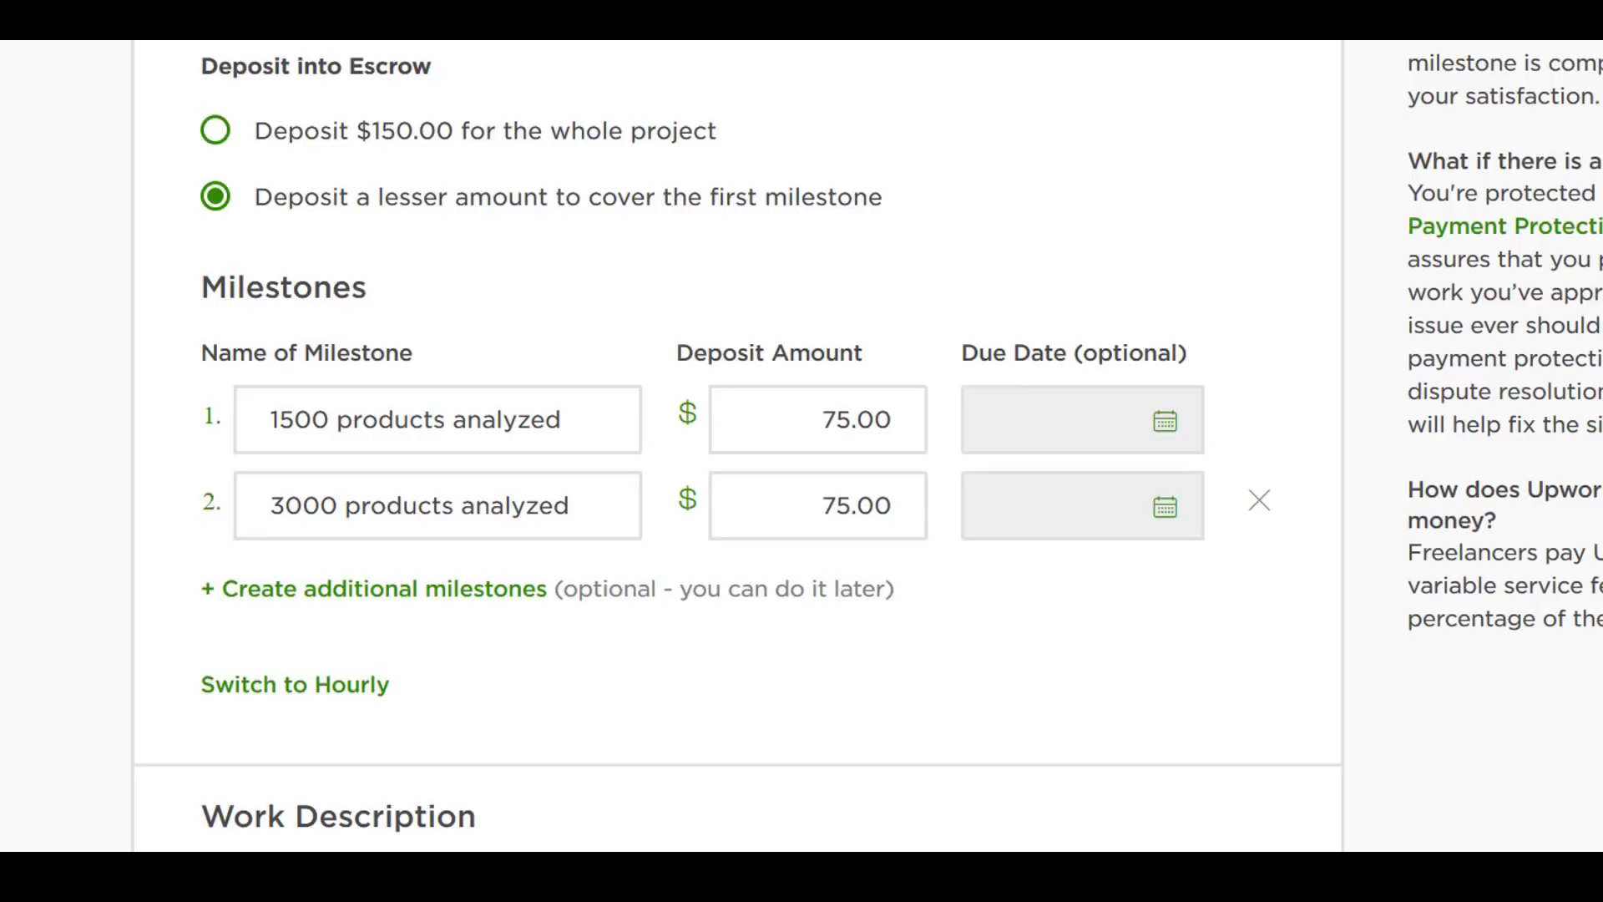
Step: Agree to the Upwork Terms of Service
scroll(1145, 258, "down", 5)
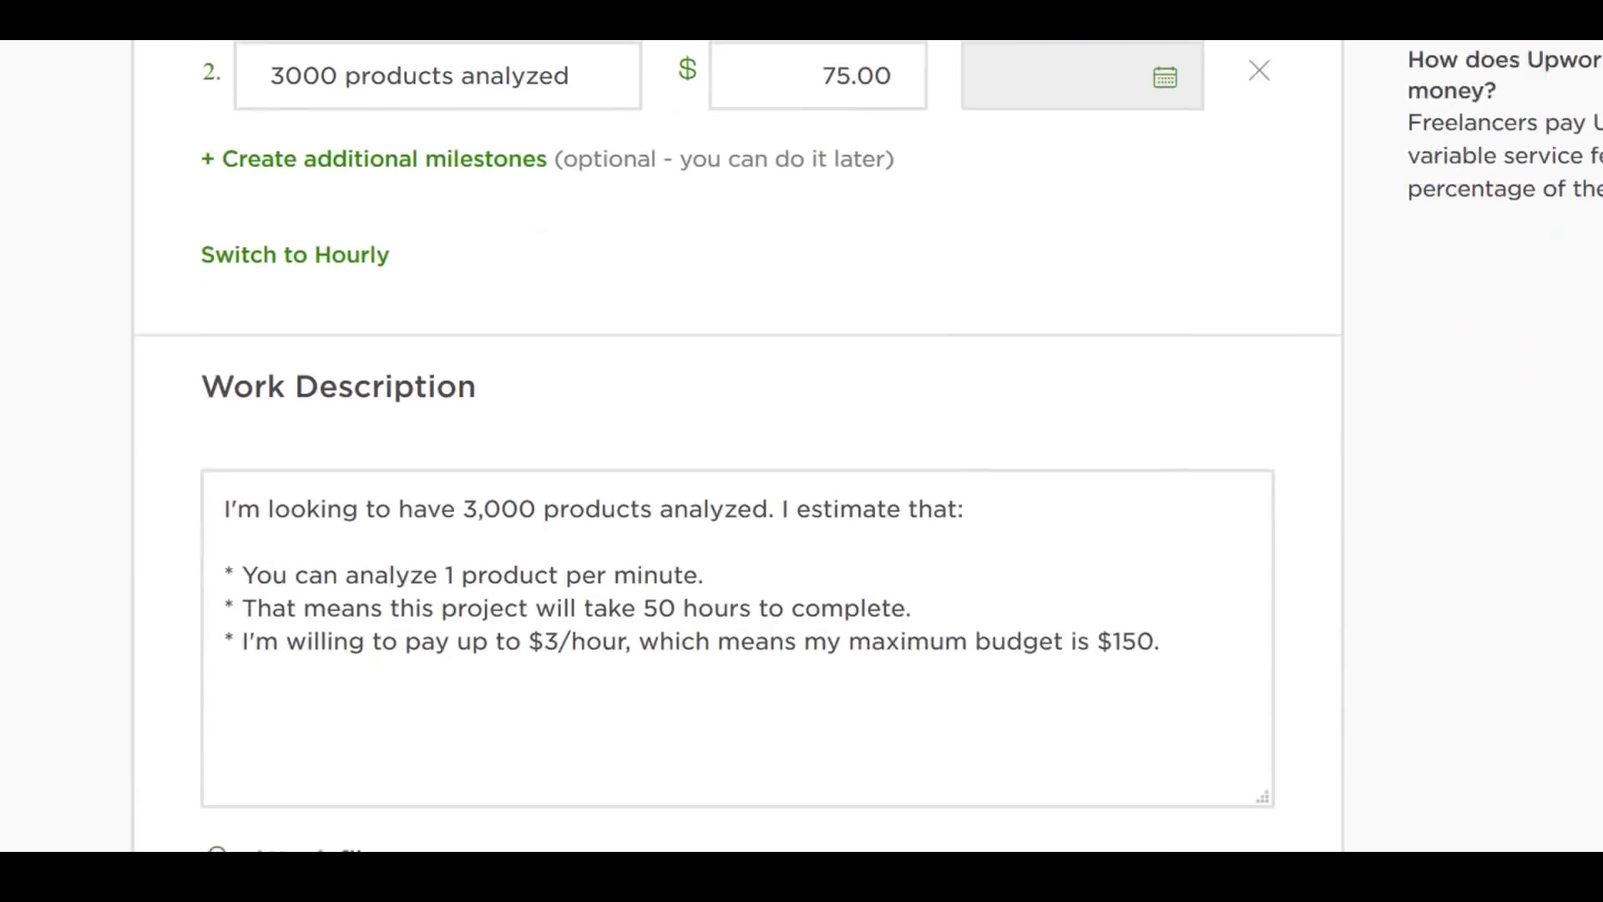
scroll(737, 432, "down", 3)
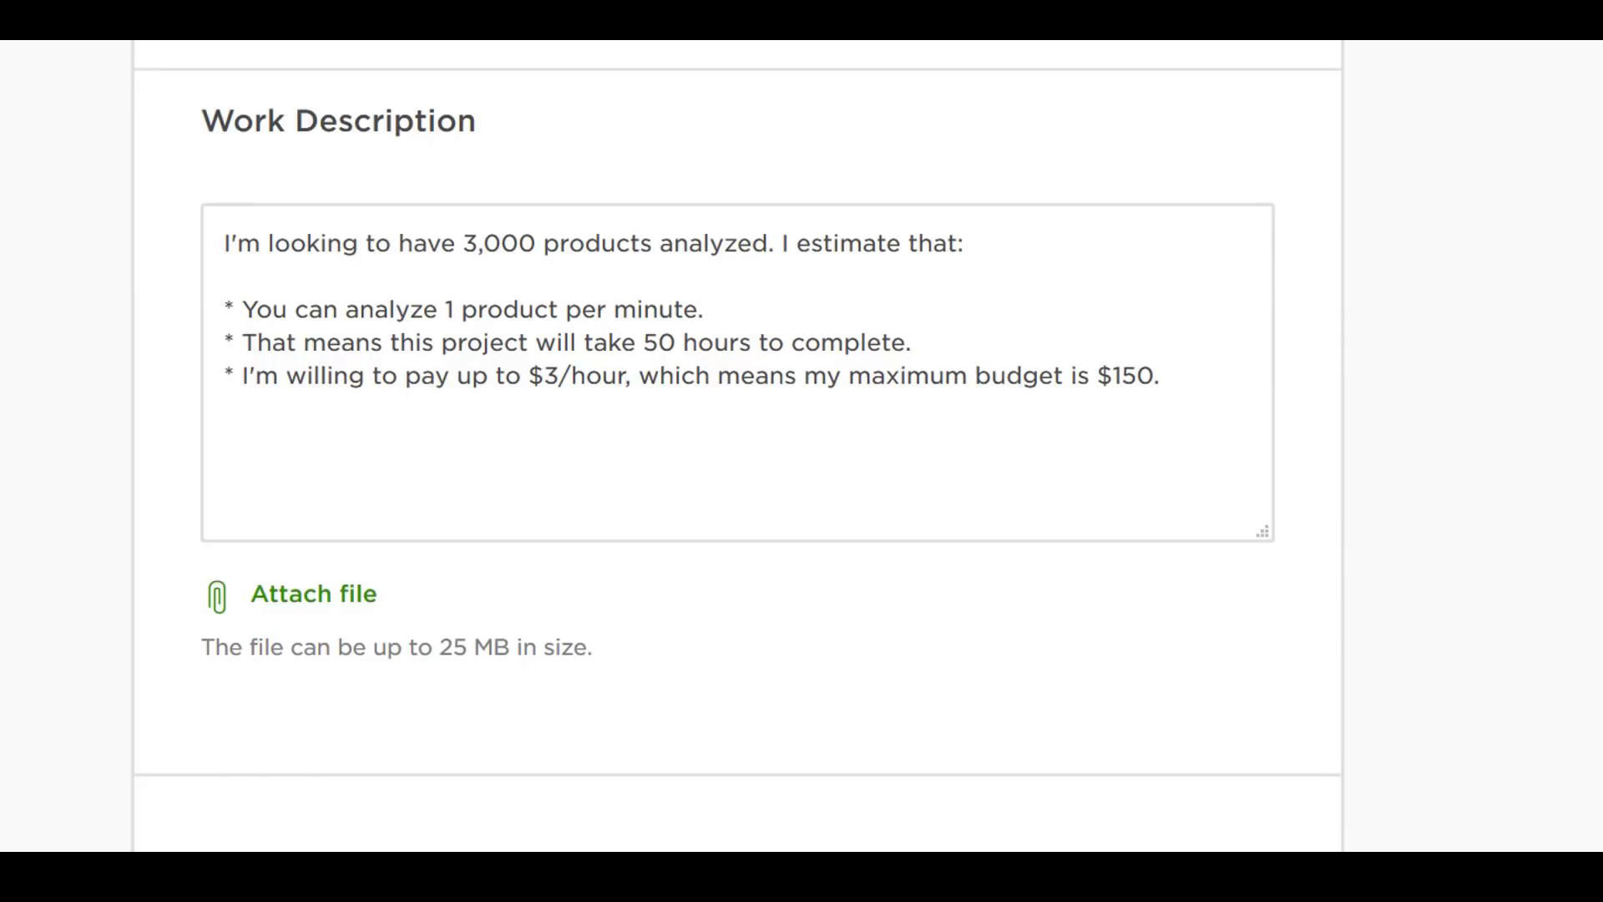
scroll(802, 451, "down", 6)
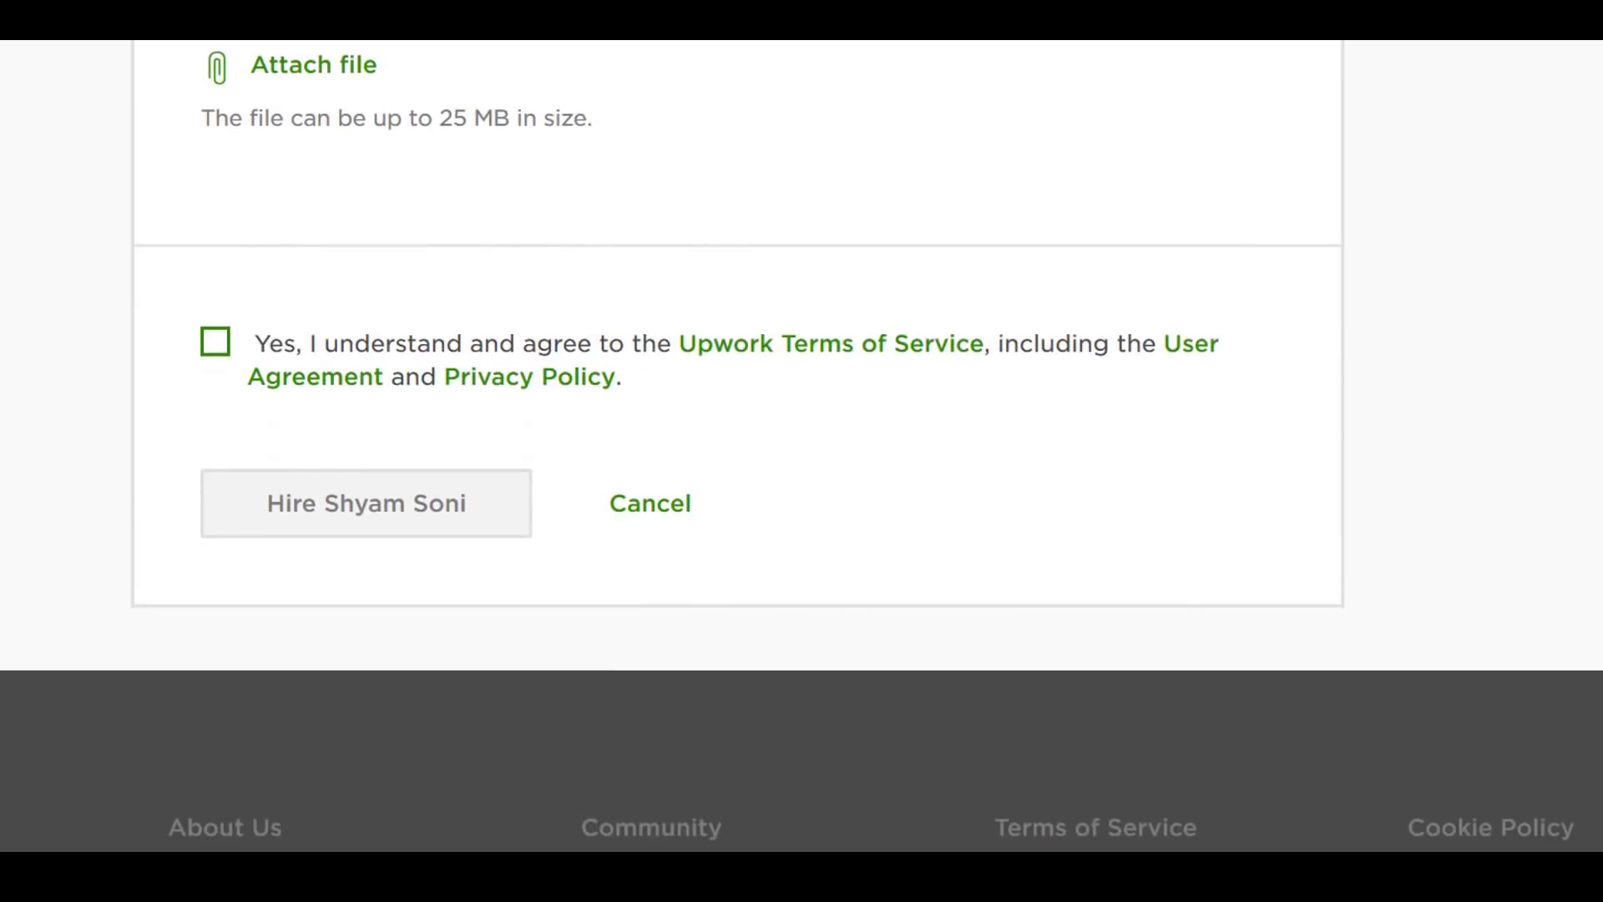
left_click(215, 342)
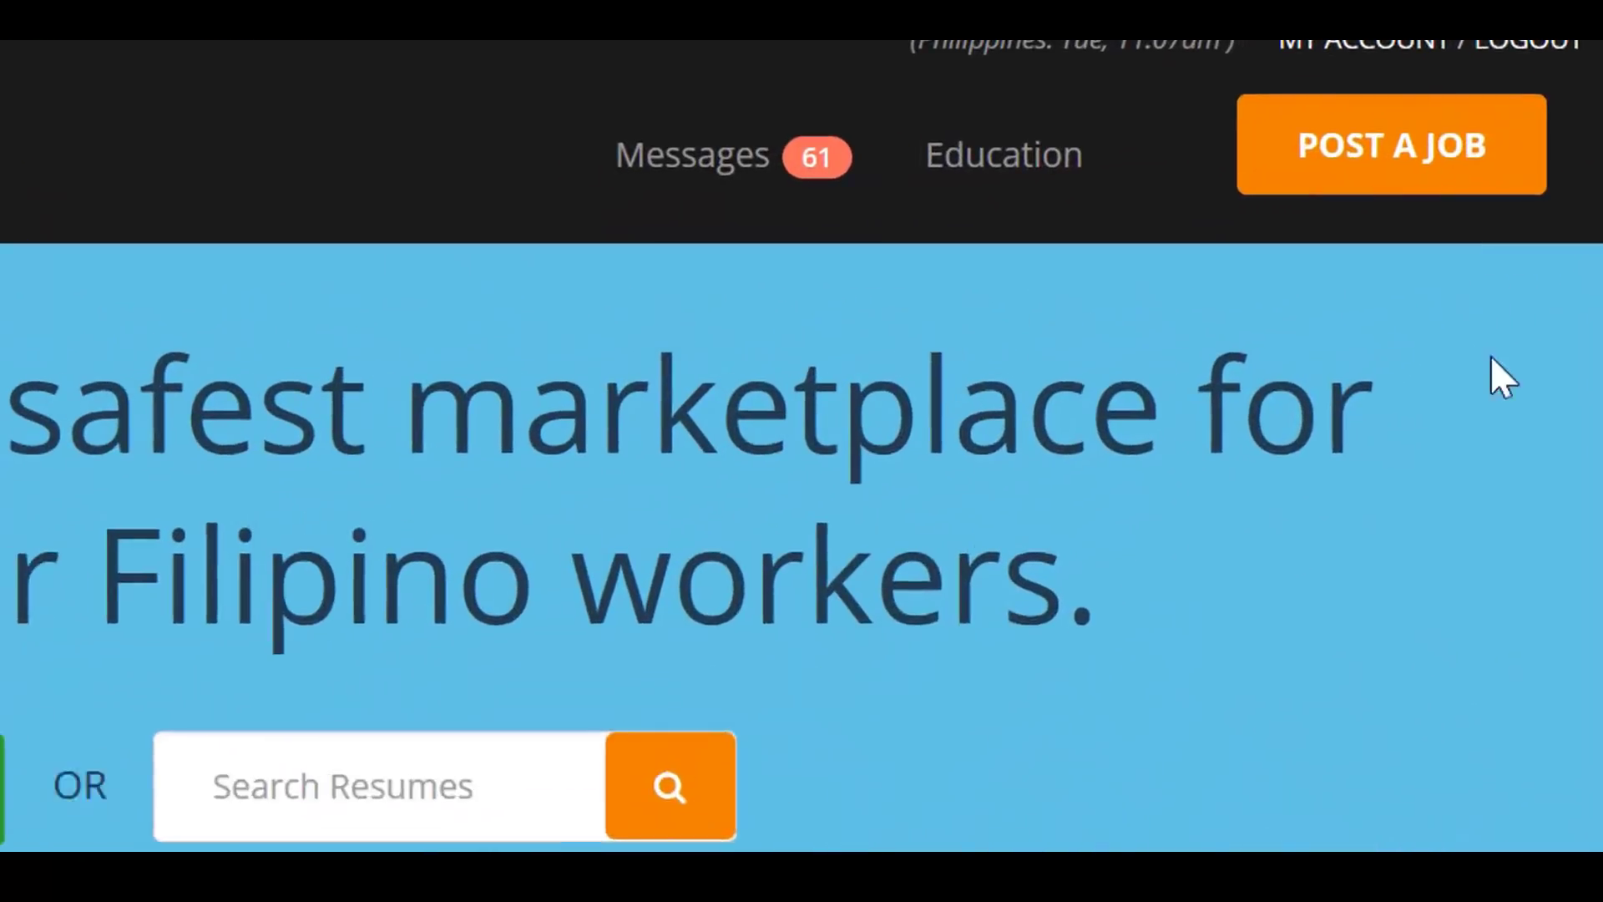
Step: Start a new OnlineJobs.ph job post with the Aliexpress fulfillment title and description
left_click(1378, 174)
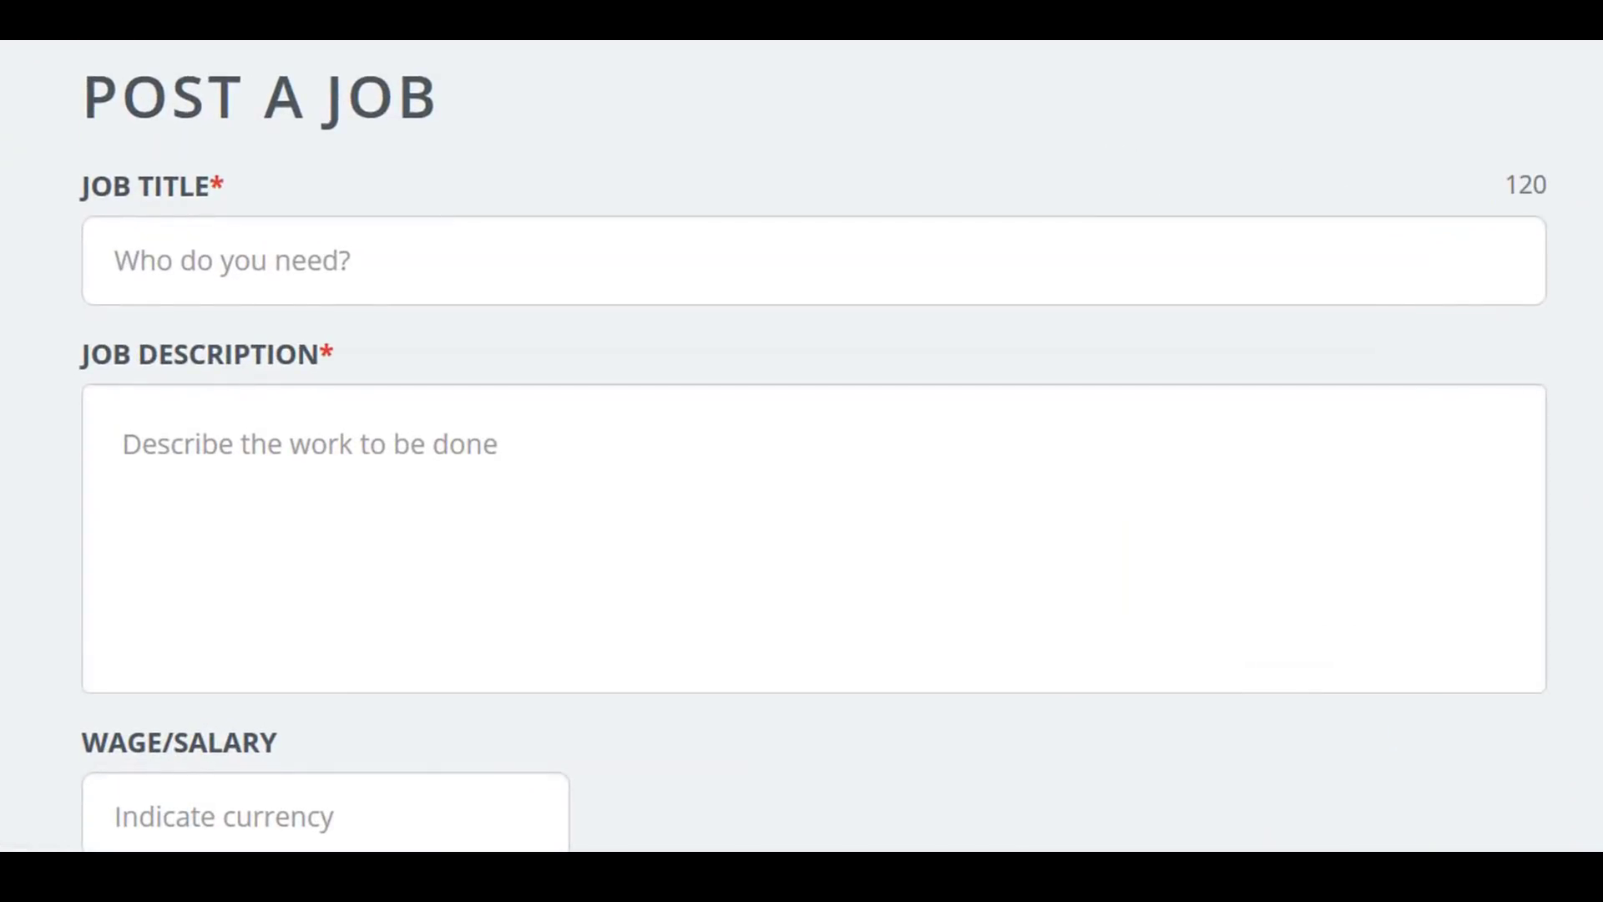
left_click(1081, 287)
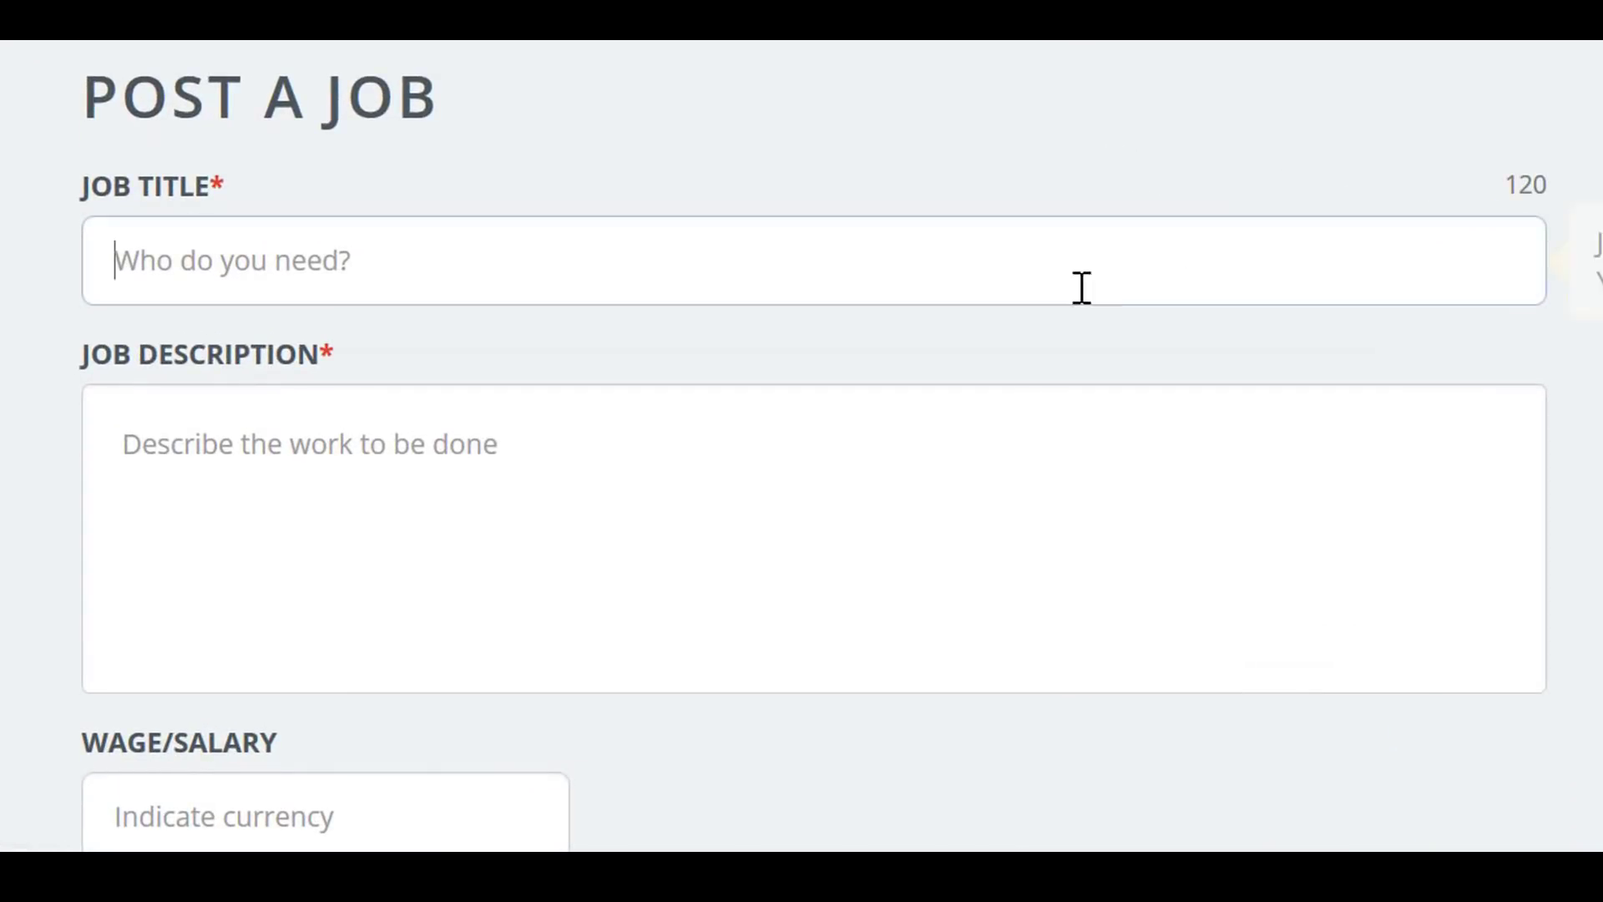
type("Aliexpress Order Fulfillment VA required for Shopify Aliexpress Store")
left_click(1170, 573)
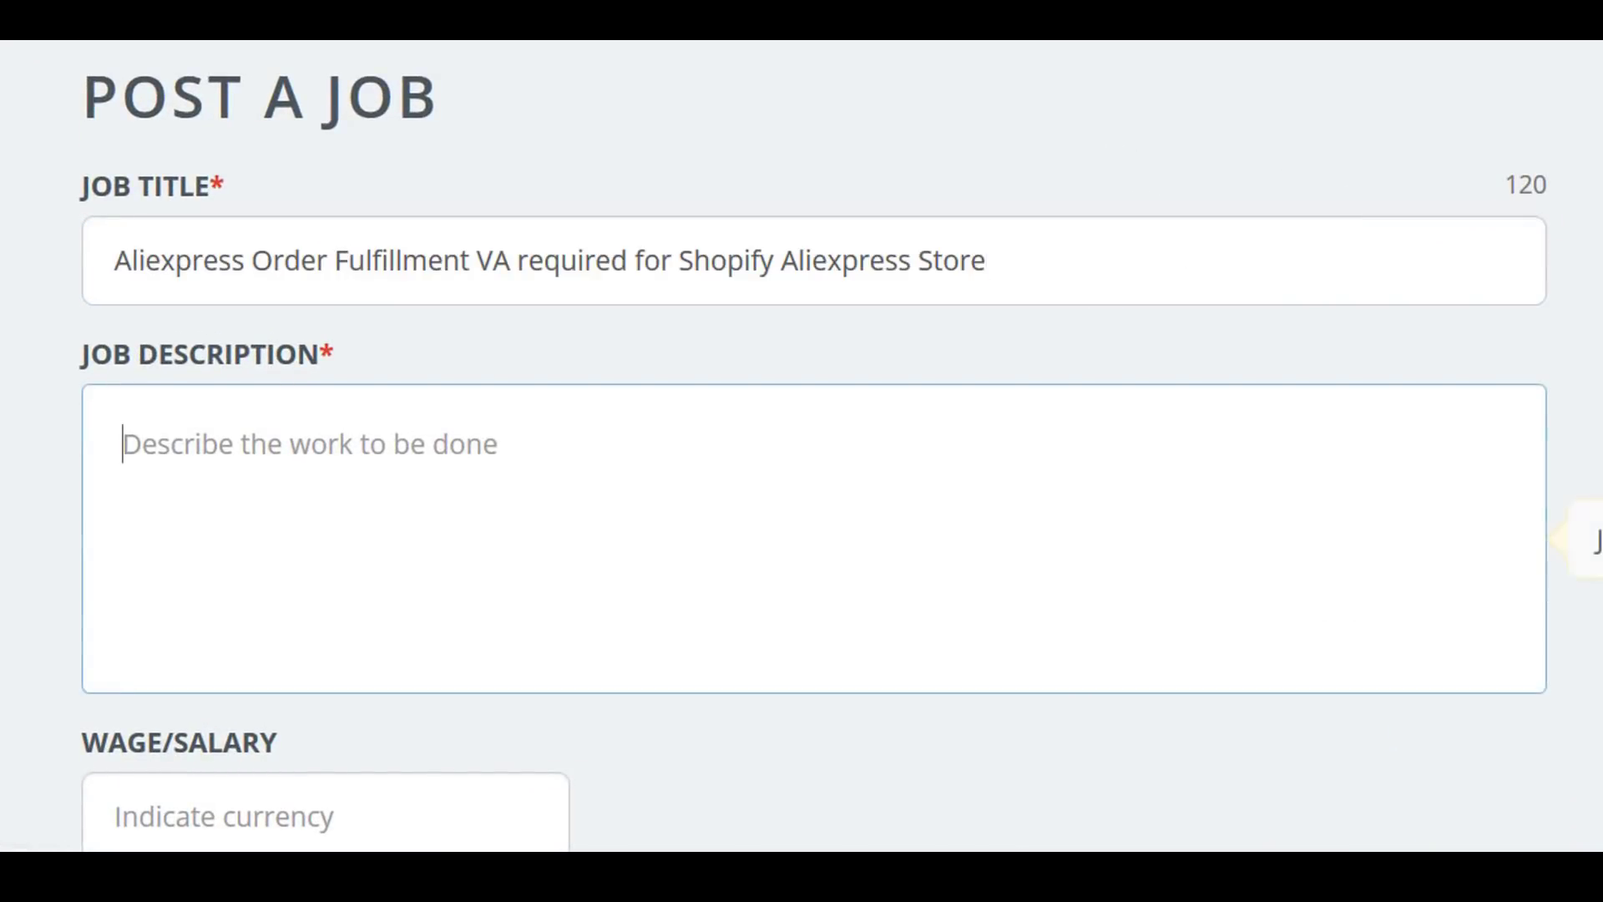
key("ctrl+v")
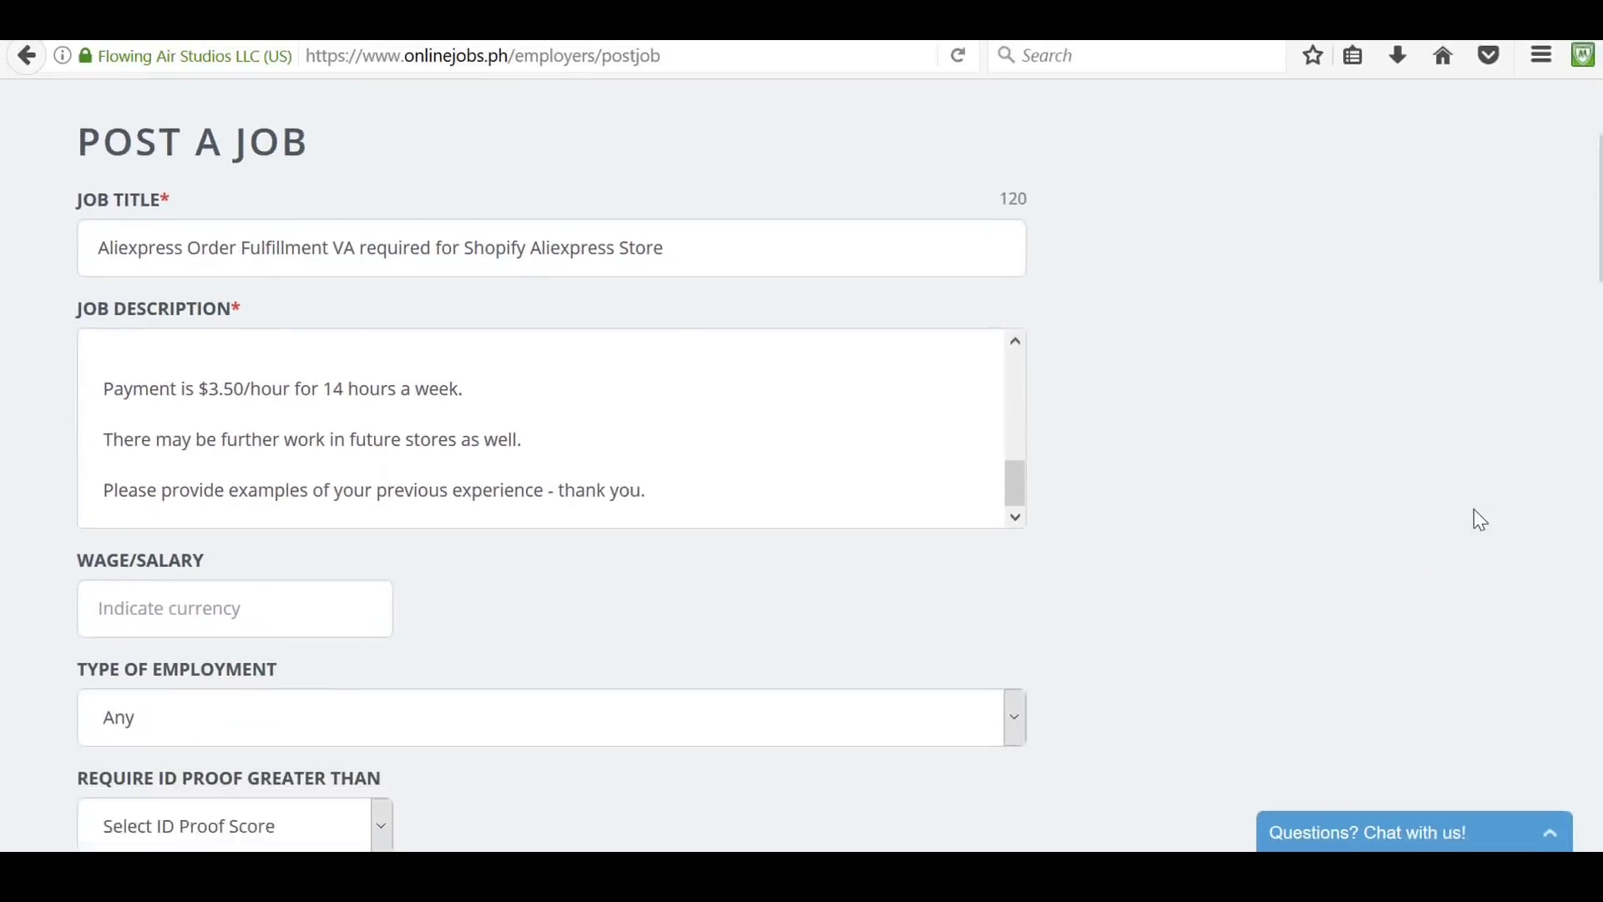
Step: Enter the wage as $98 USD
scroll(1466, 522, "down", 3)
scroll(1465, 522, "down", 3)
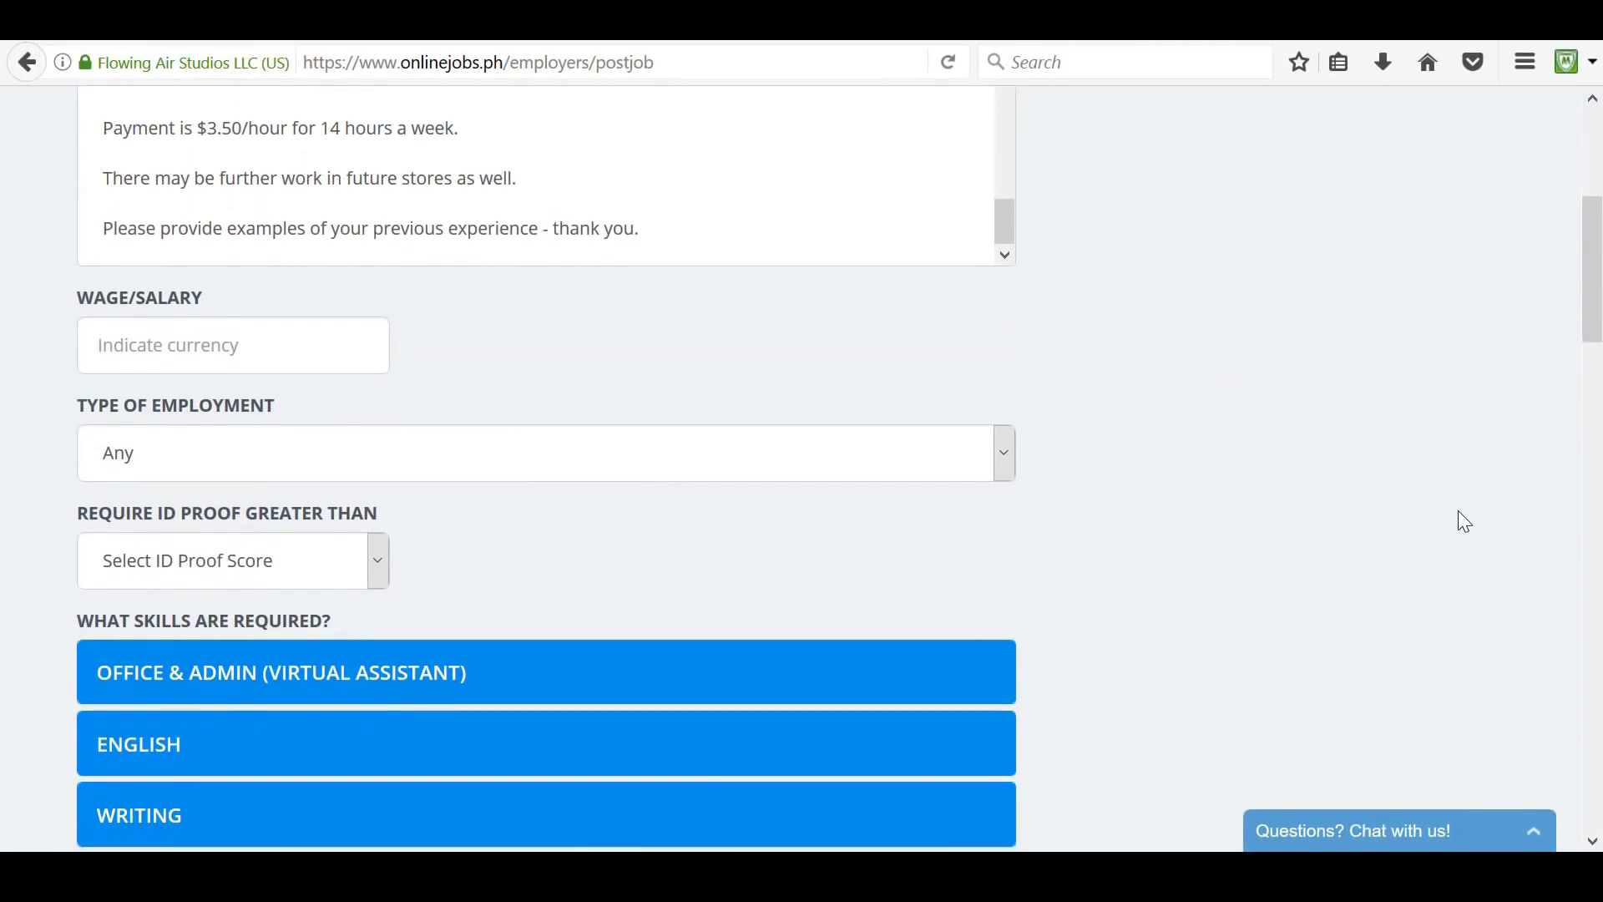
scroll(1458, 518, "down", 1)
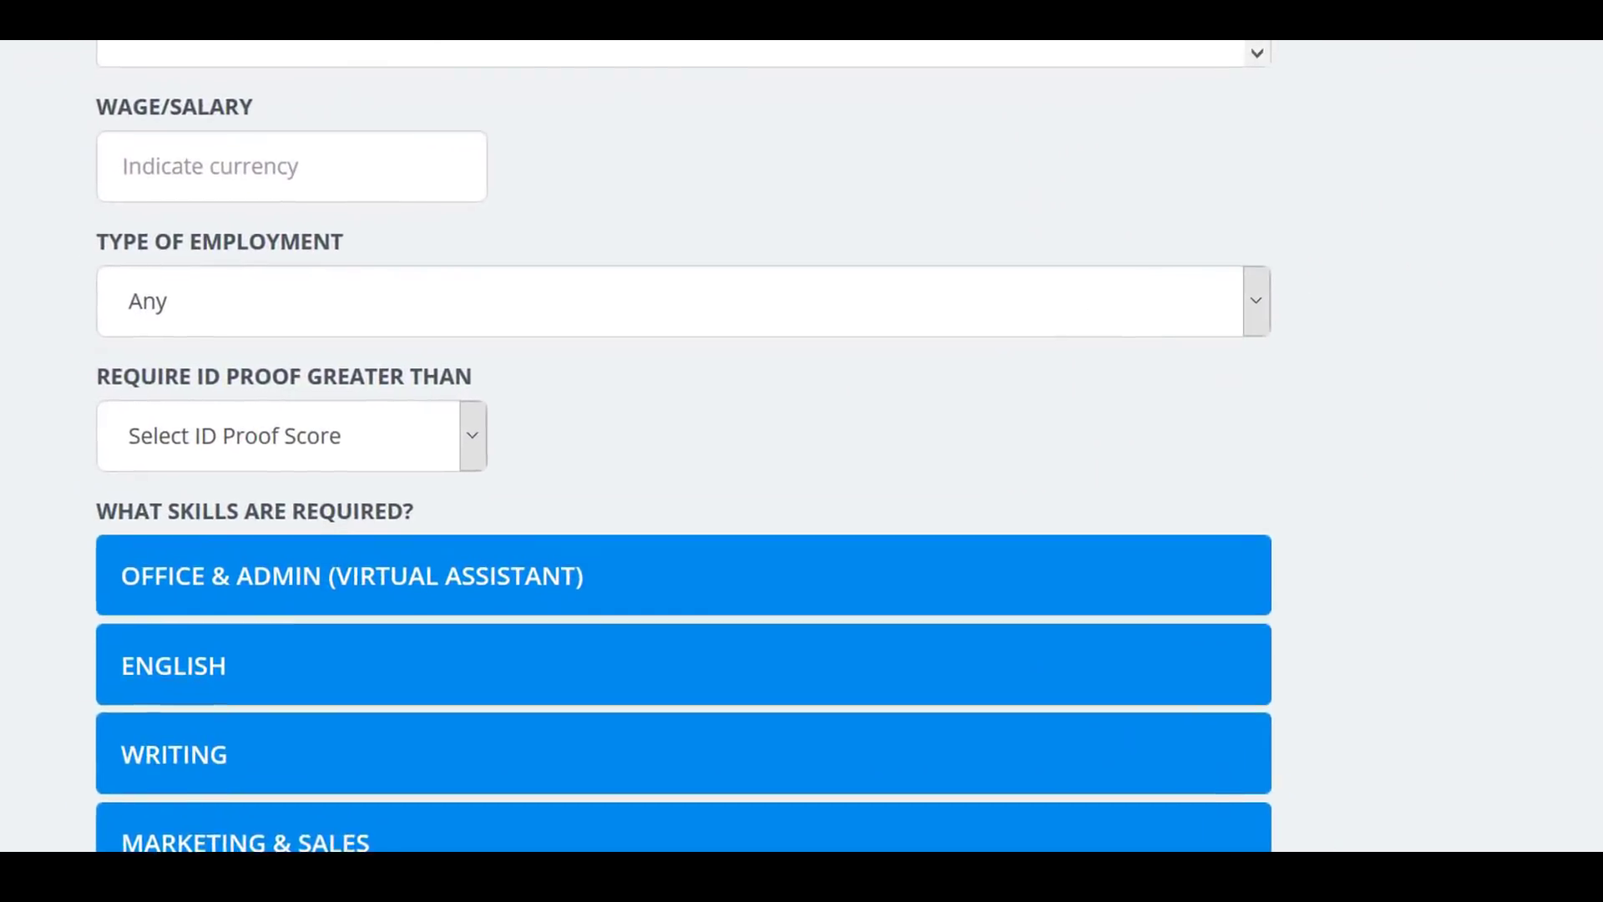
left_click(308, 157)
type("$")
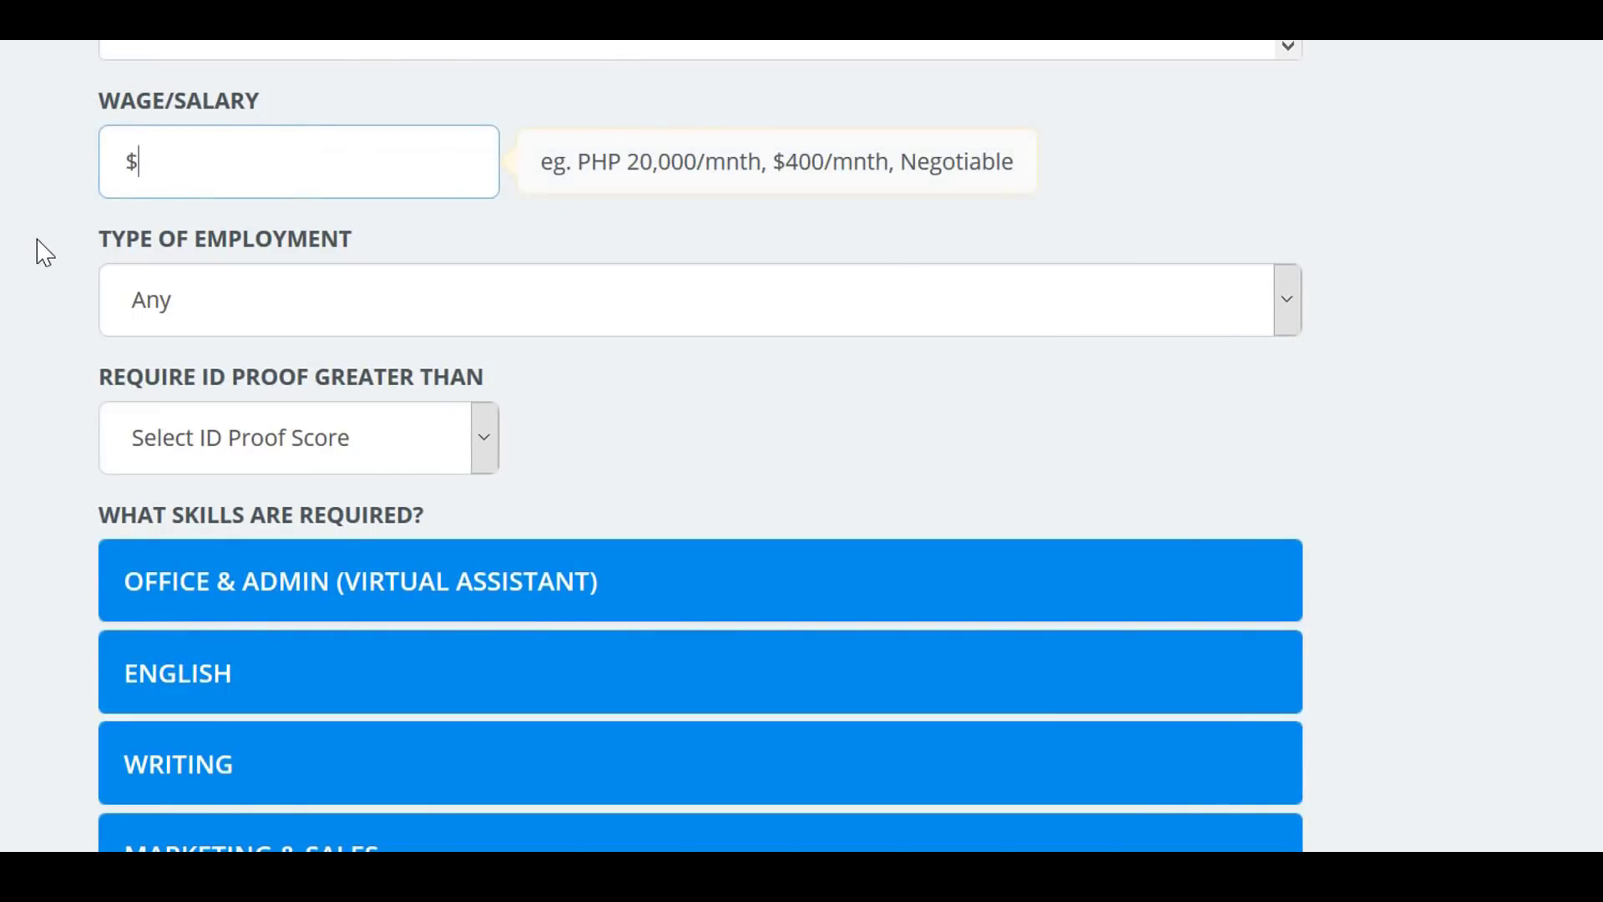
type("98 USD")
left_click(46, 255)
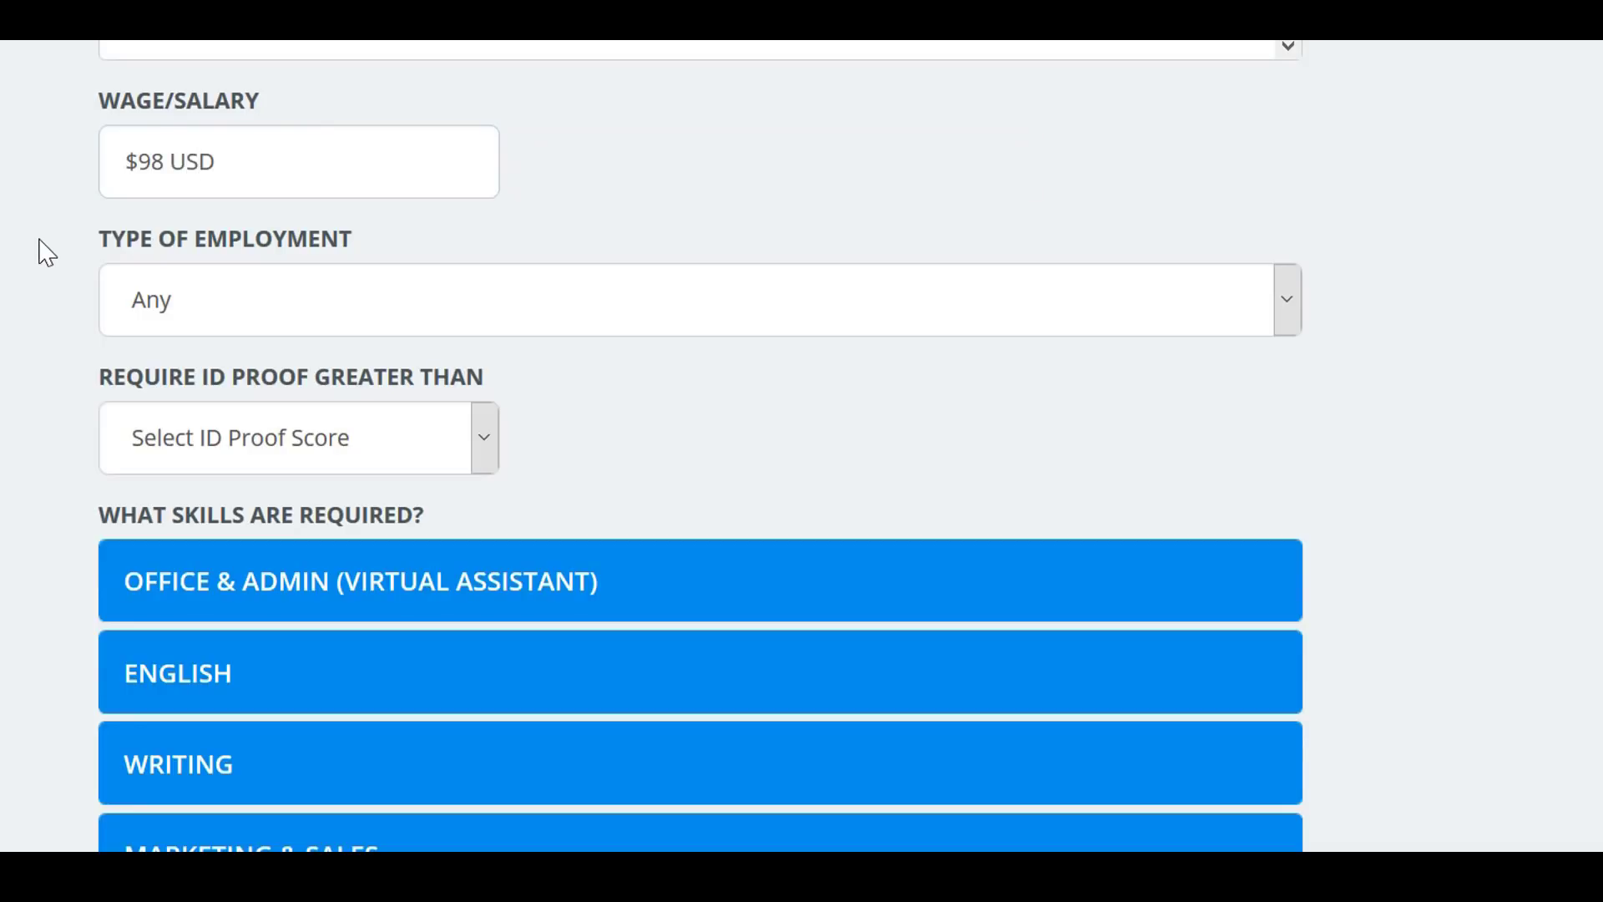
Step: Set employment type to Freelance and require an ID Proof score above 70
left_click(179, 317)
left_click(165, 451)
left_click(10, 420)
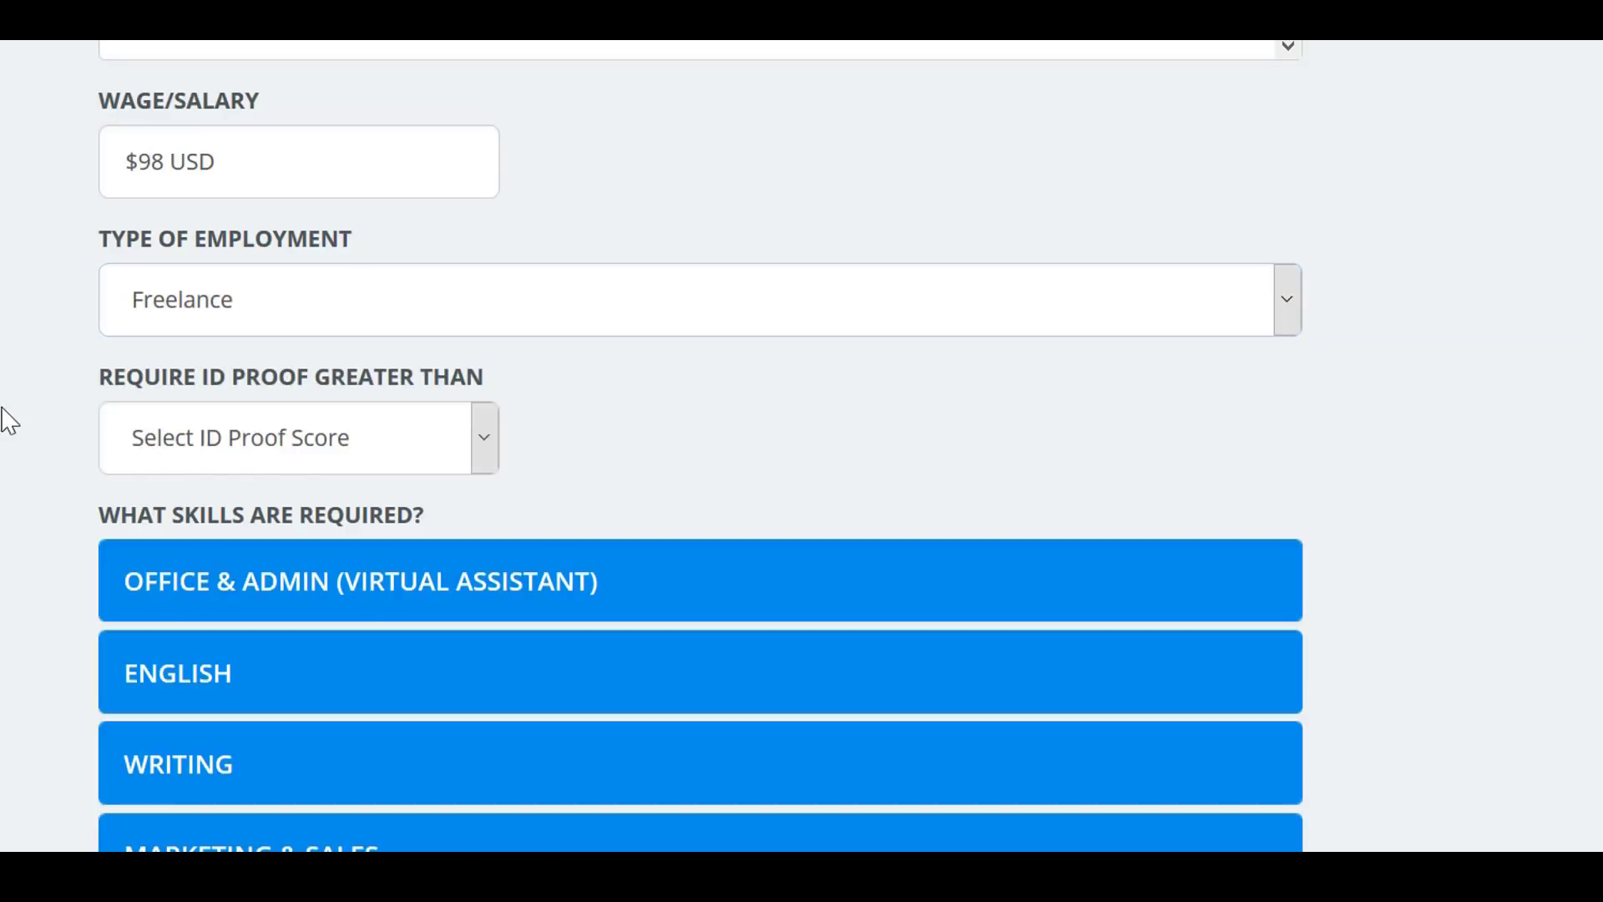
left_click(297, 448)
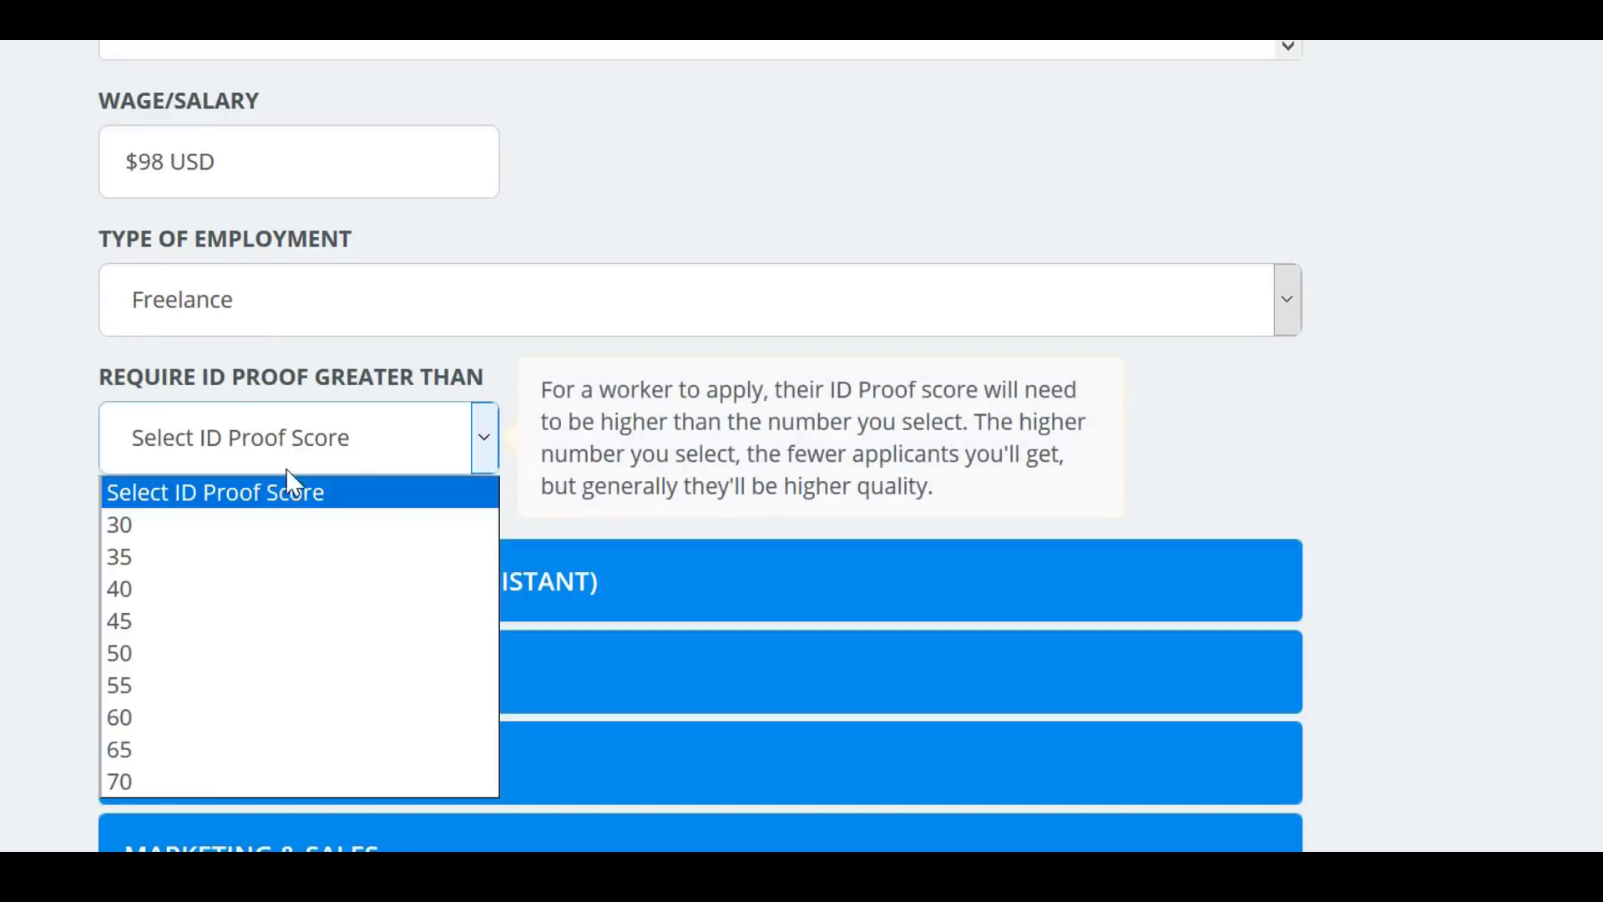
left_click(157, 783)
left_click(8, 609)
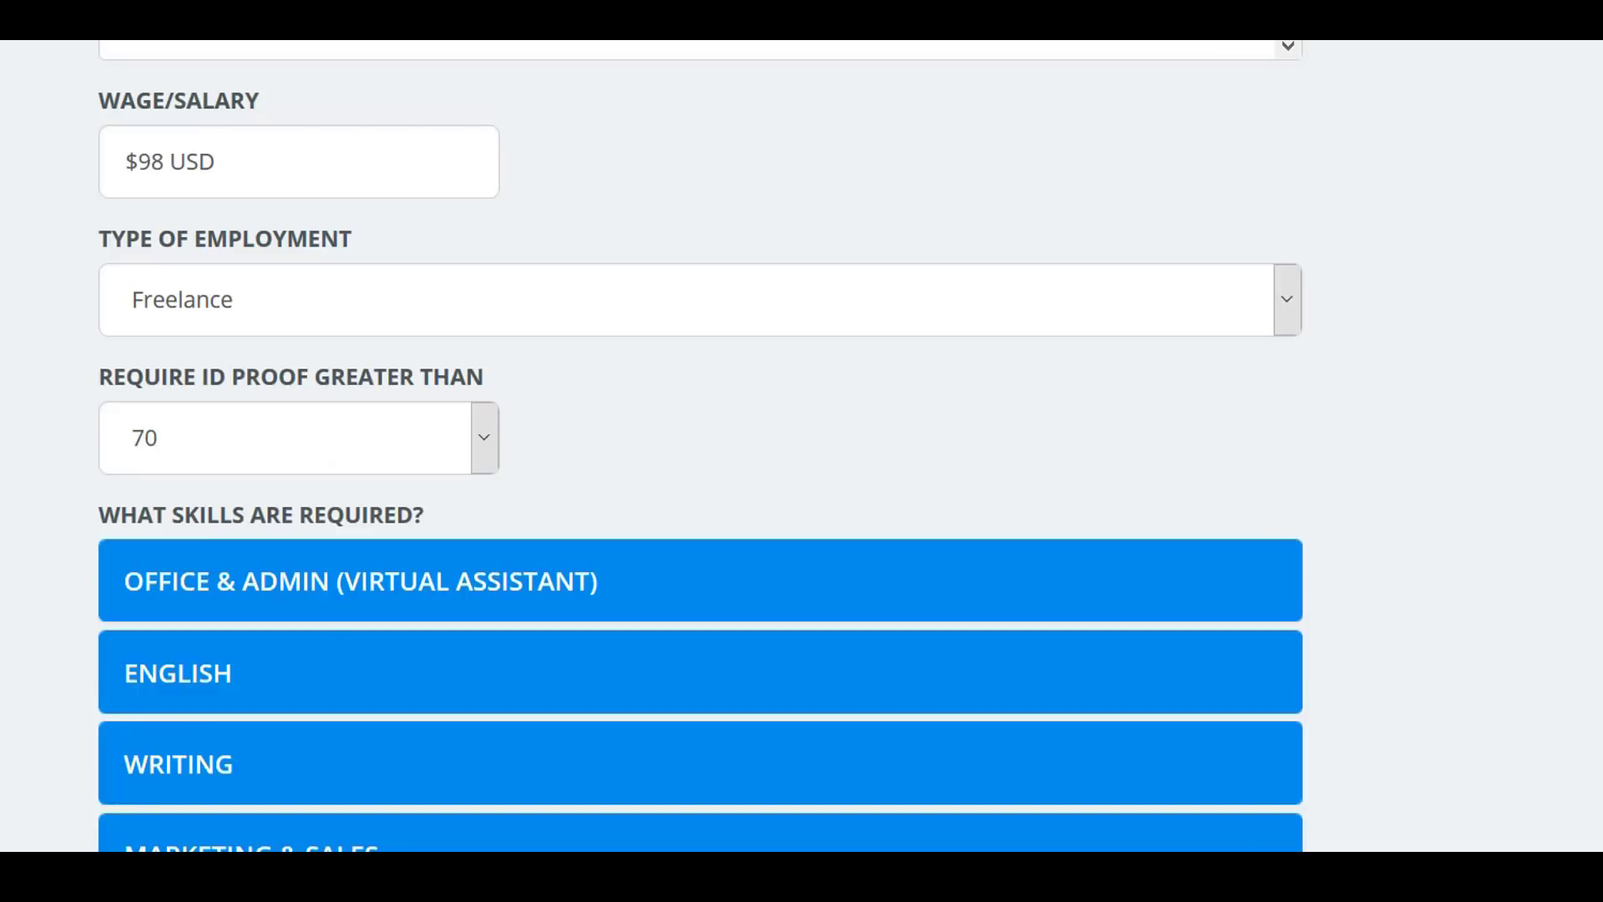
Step: Require English Speaking and English Writing skills
left_click_drag(1596, 268, 1597, 351)
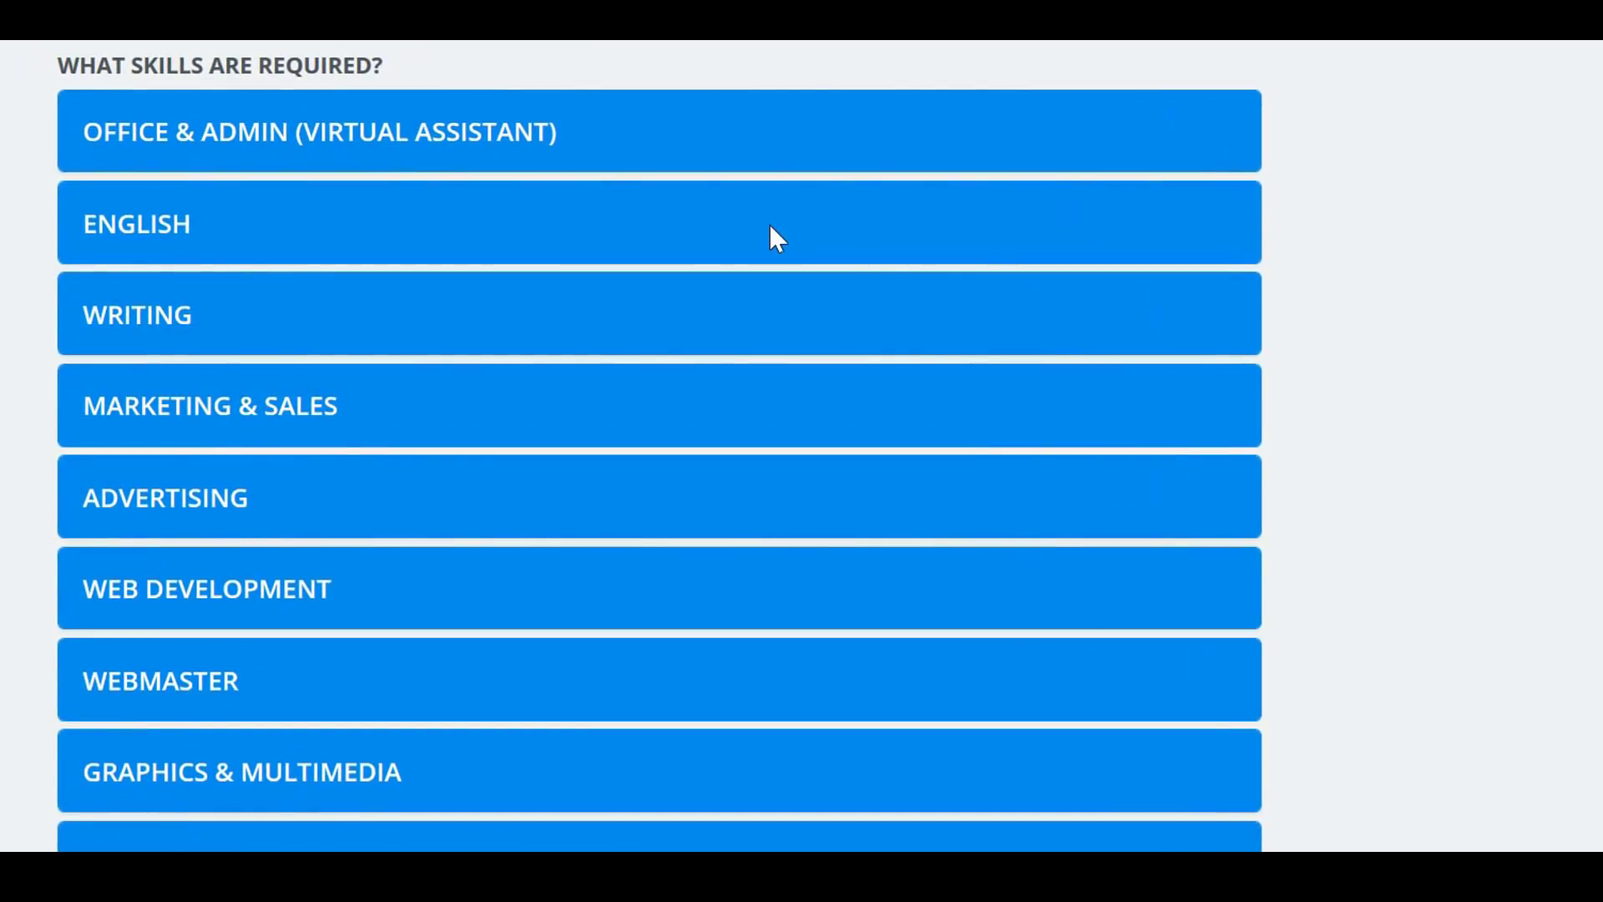
left_click(165, 237)
left_click(94, 320)
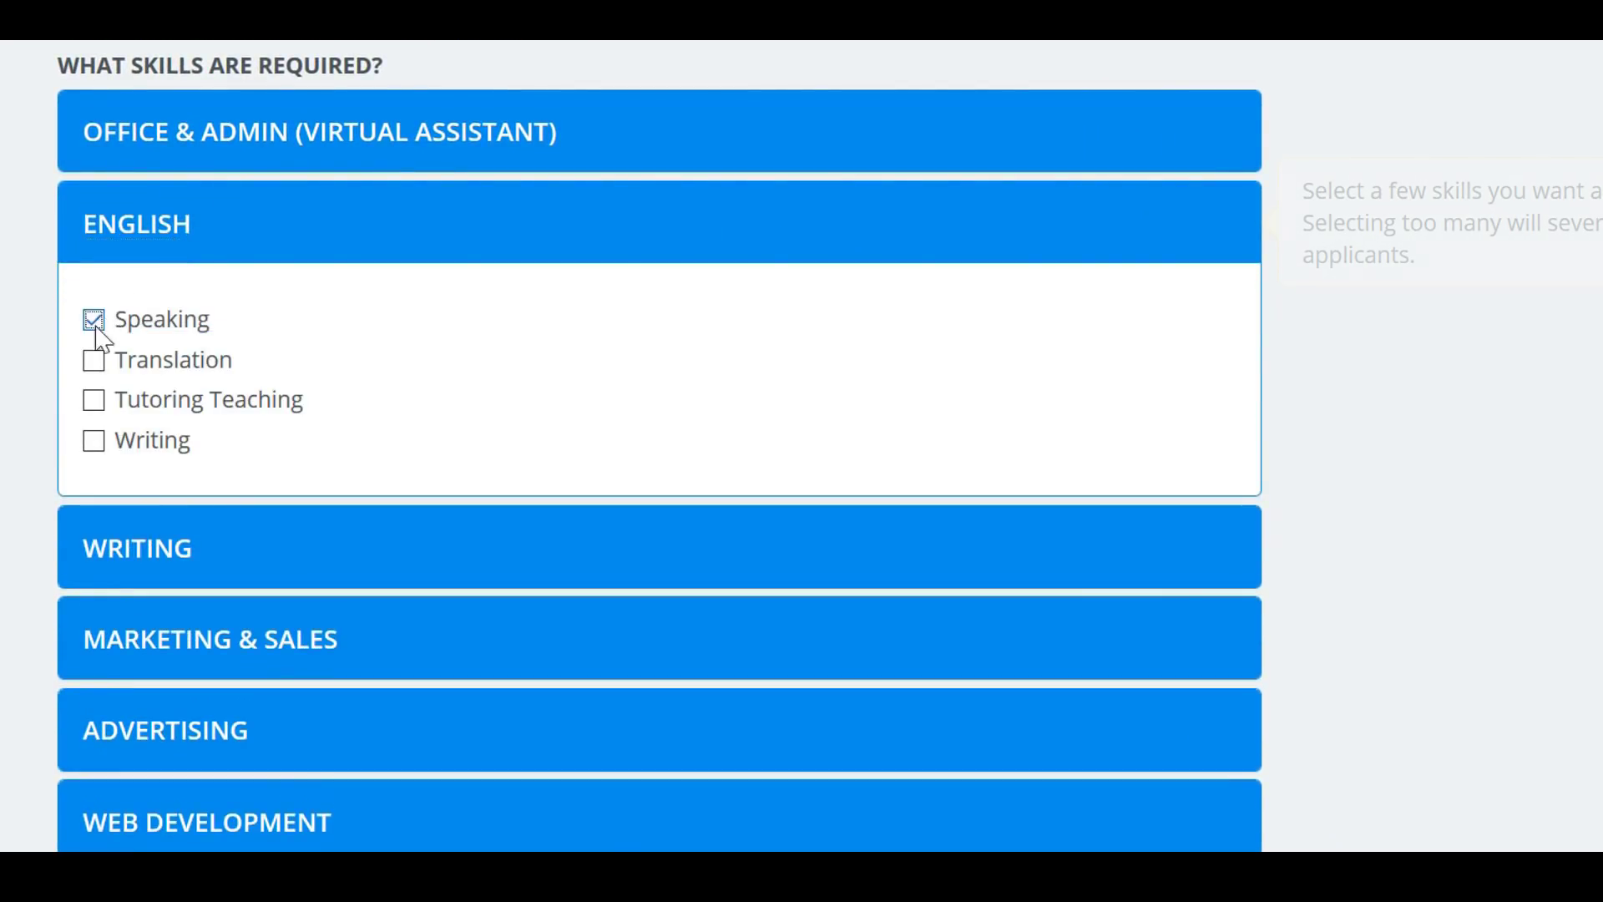
left_click(95, 441)
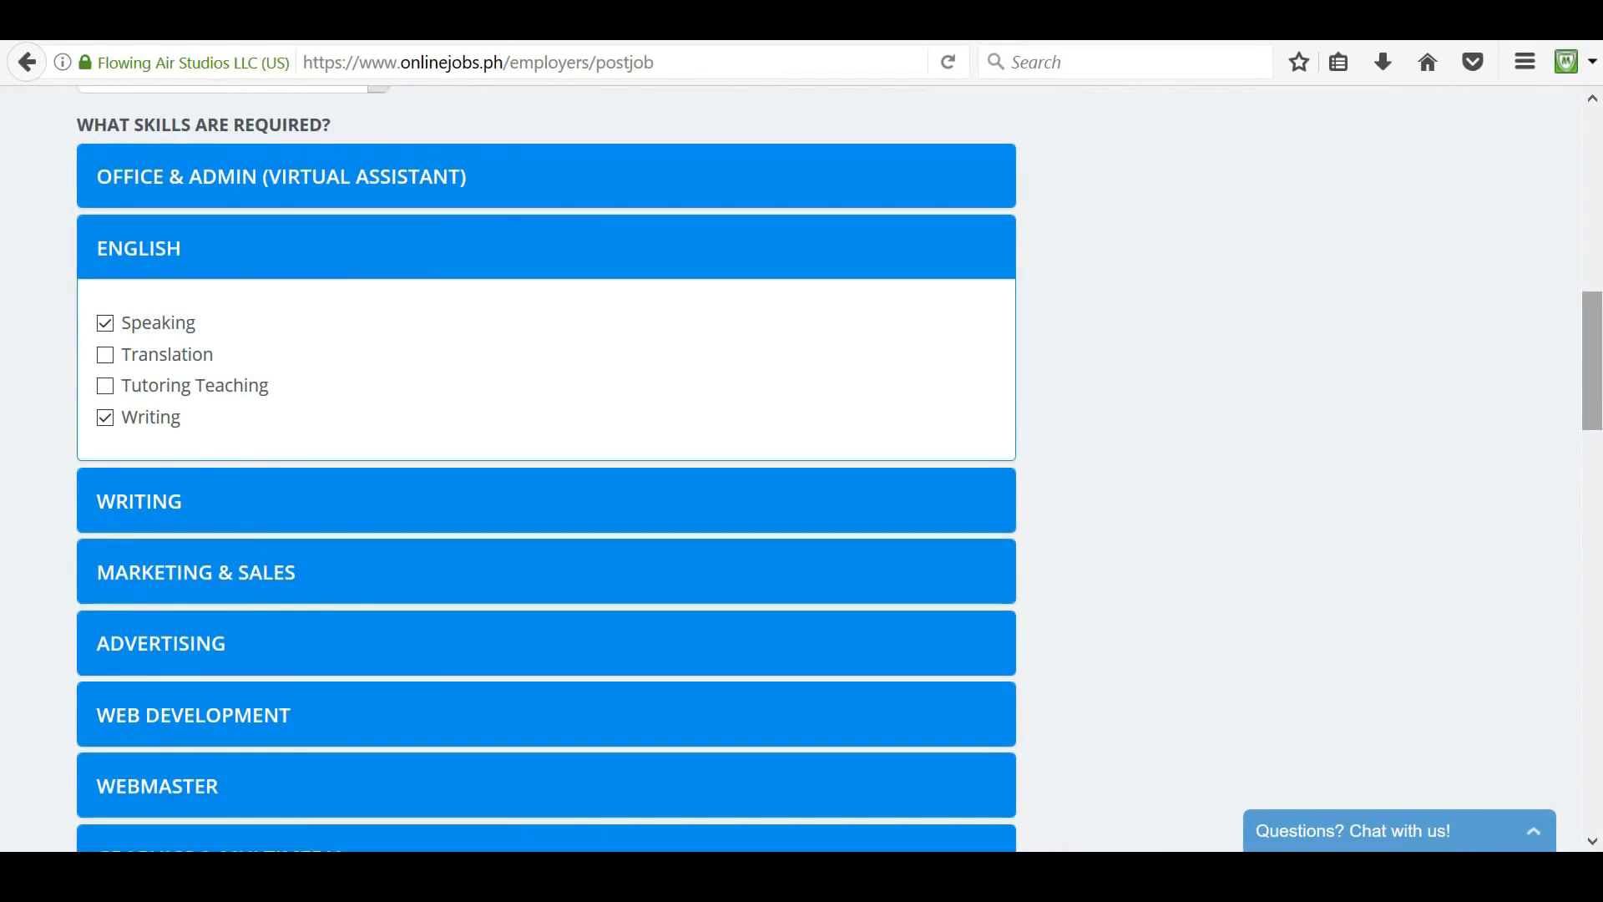
left_click_drag(1594, 401, 1599, 576)
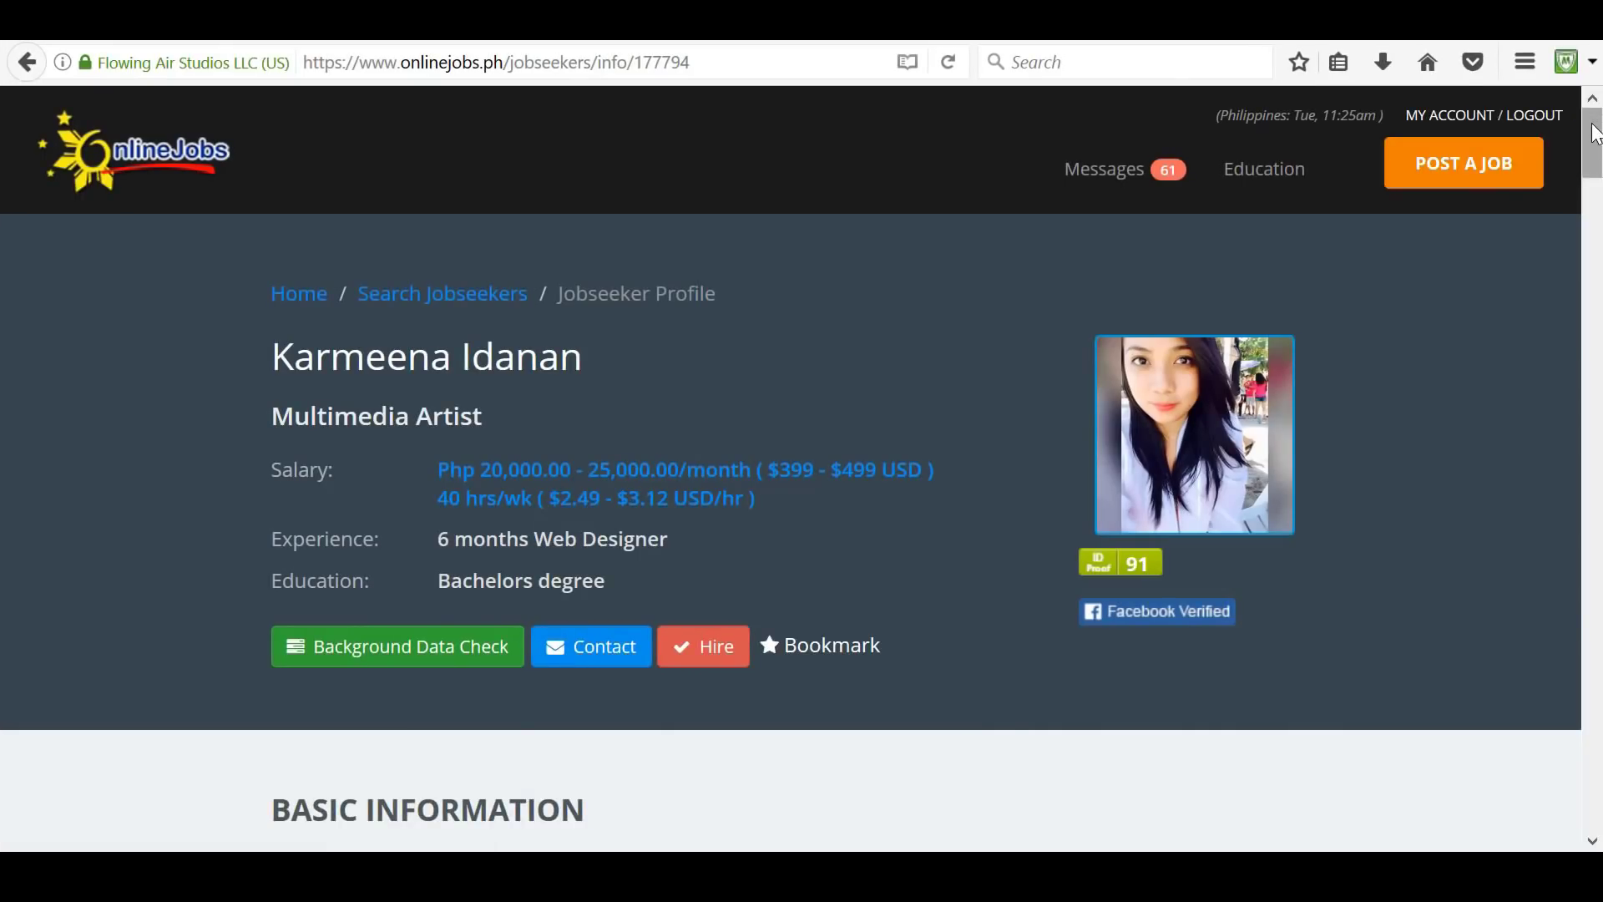
Step: Scroll through the Multimedia Artist jobseeker's profile
left_click_drag(1595, 140, 1601, 94)
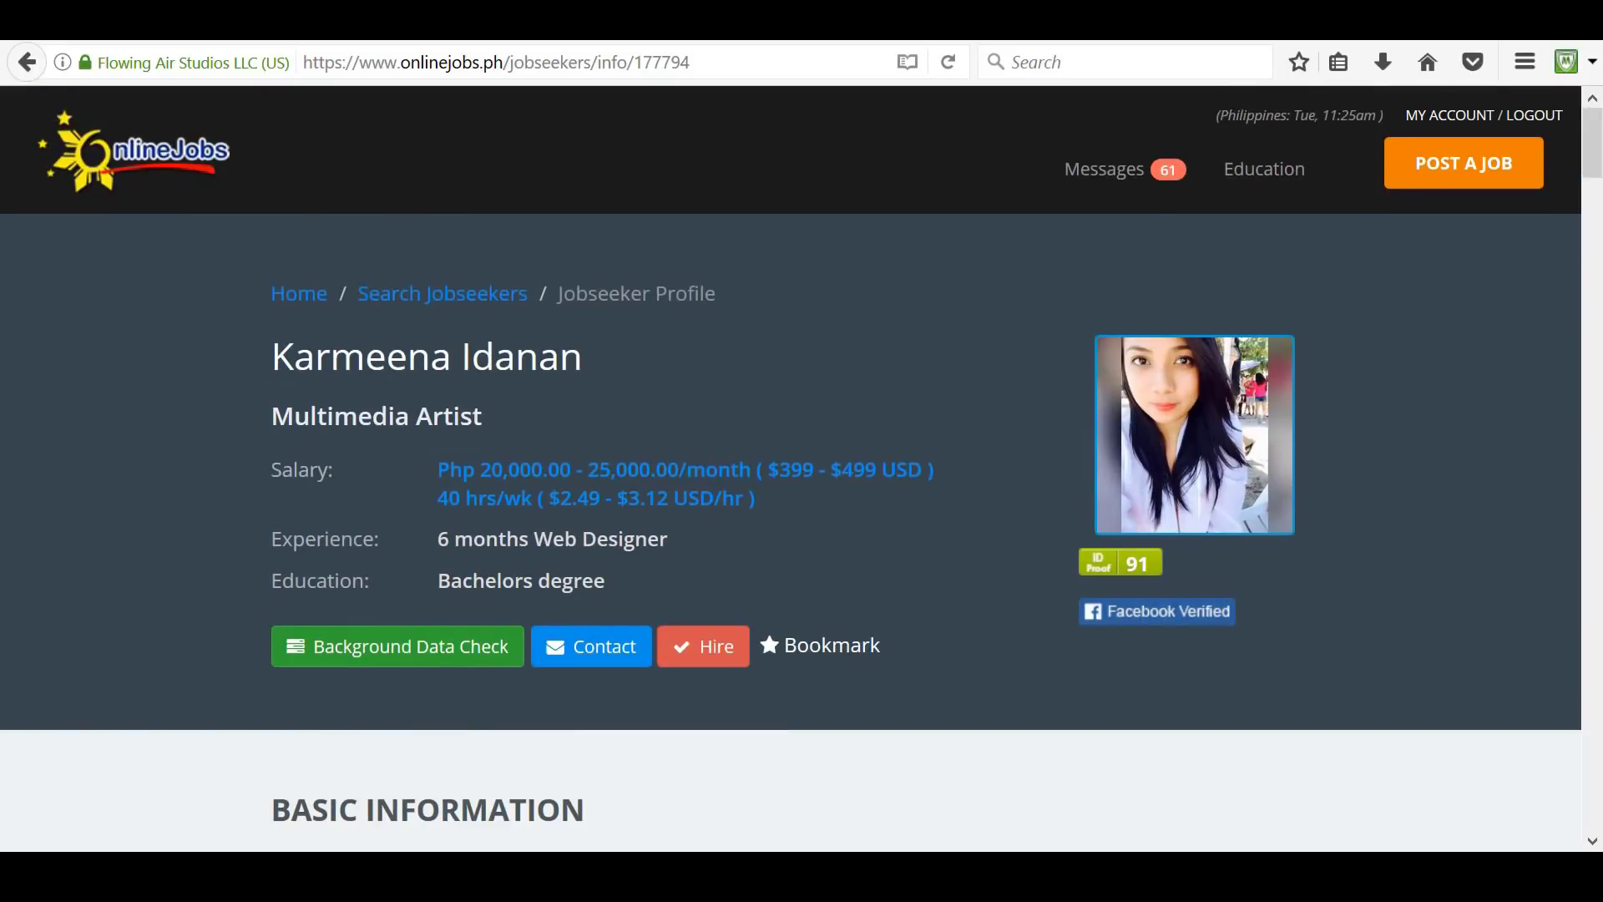